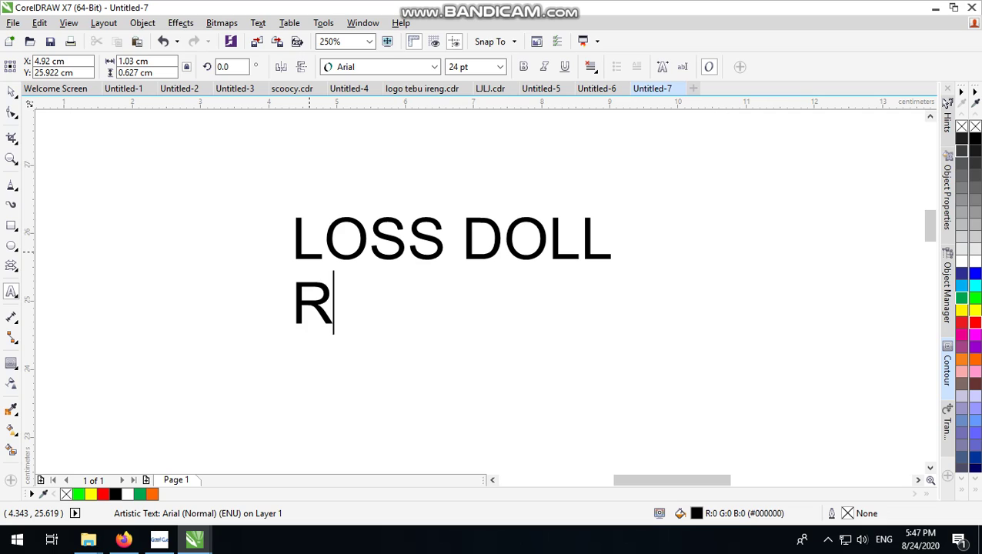
Complete the second text line as RACING TEAM and set the whole text's font to sd prostreet
text(CIN)
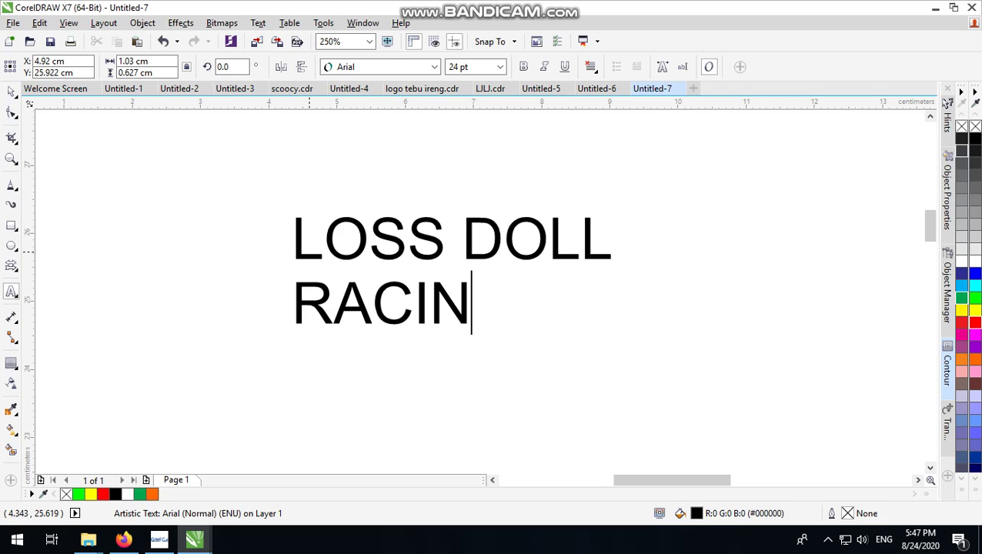
text(G TEAM)
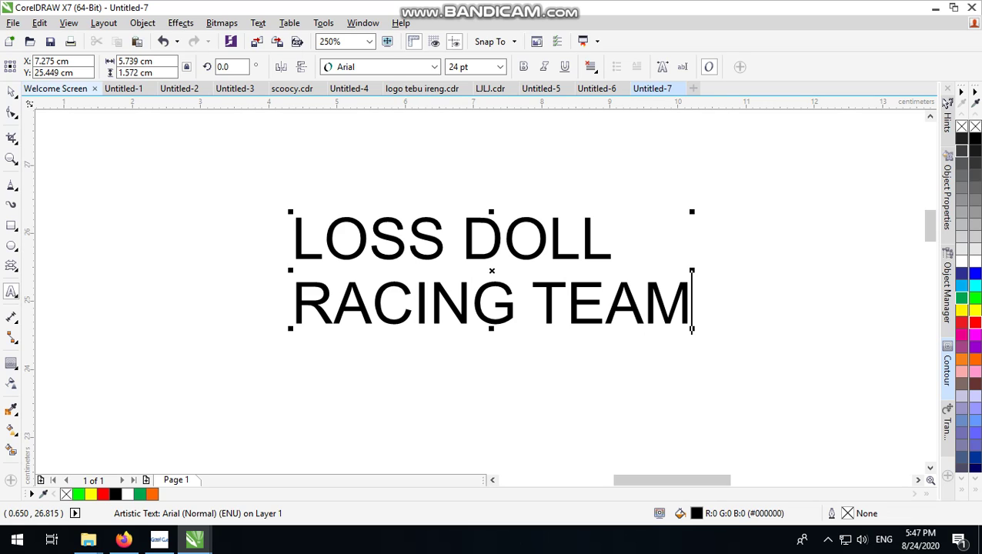
click(11, 90)
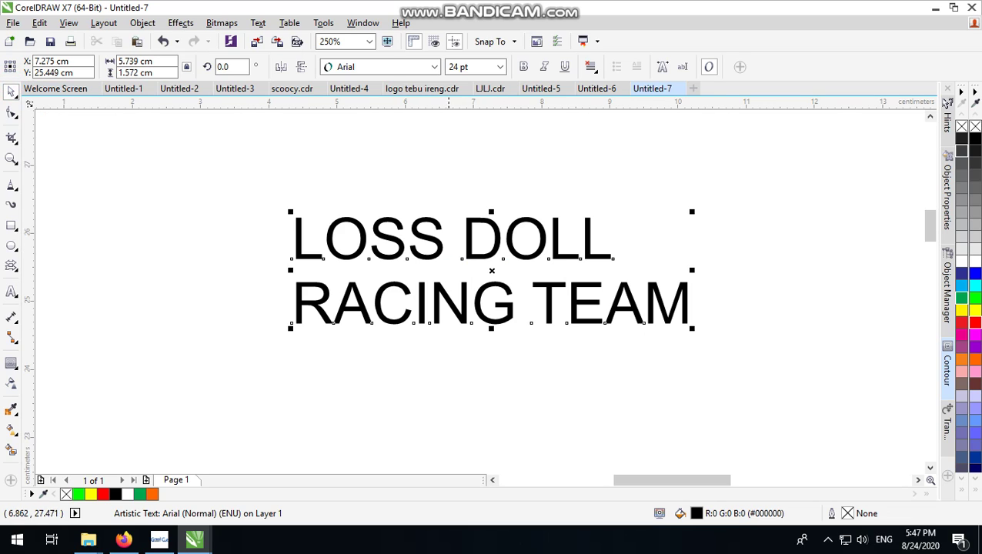
click(435, 67)
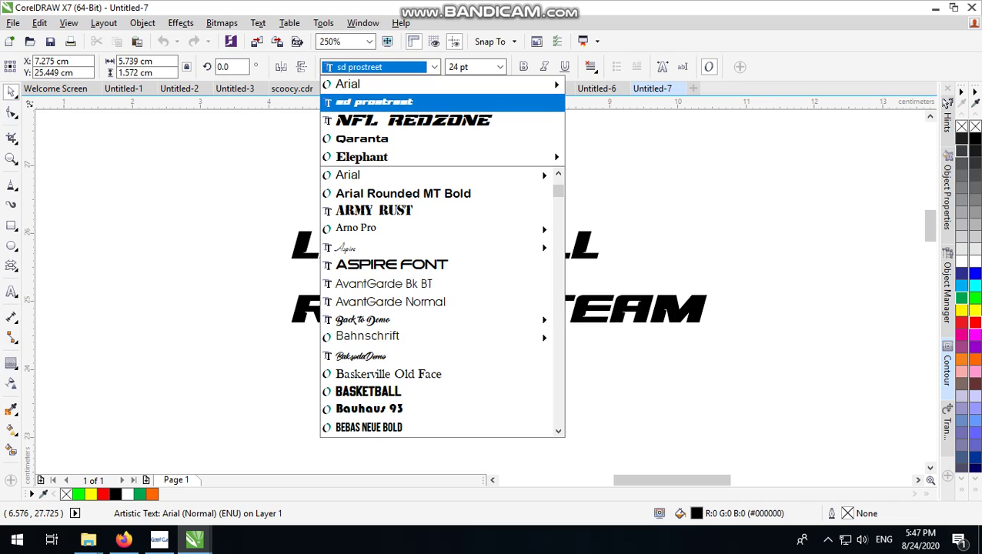
click(426, 104)
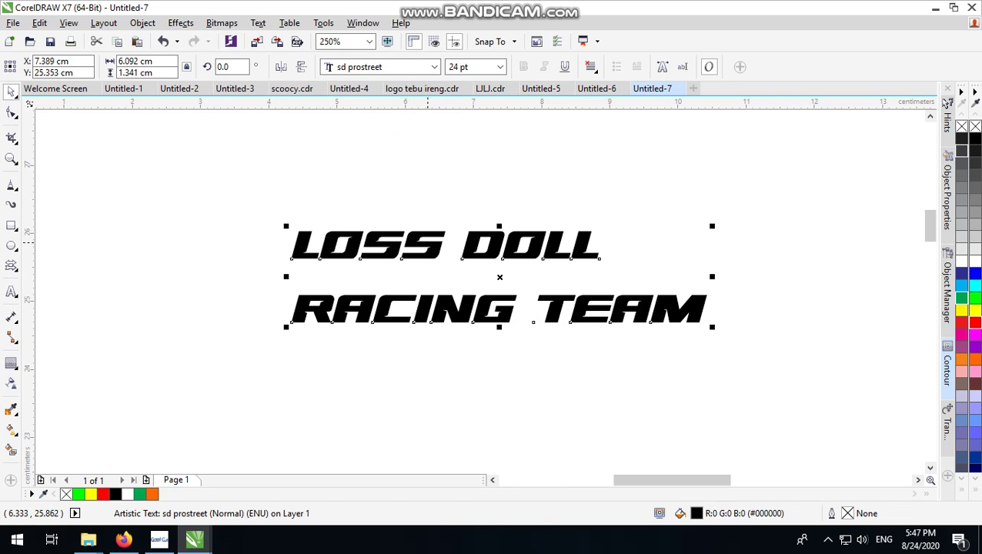
Break the two text lines apart, shrink RACING TEAM to about 13 pt and place it close beneath LOSS DOLL, offset toward its end
key(ctrl+k)
click(477, 312)
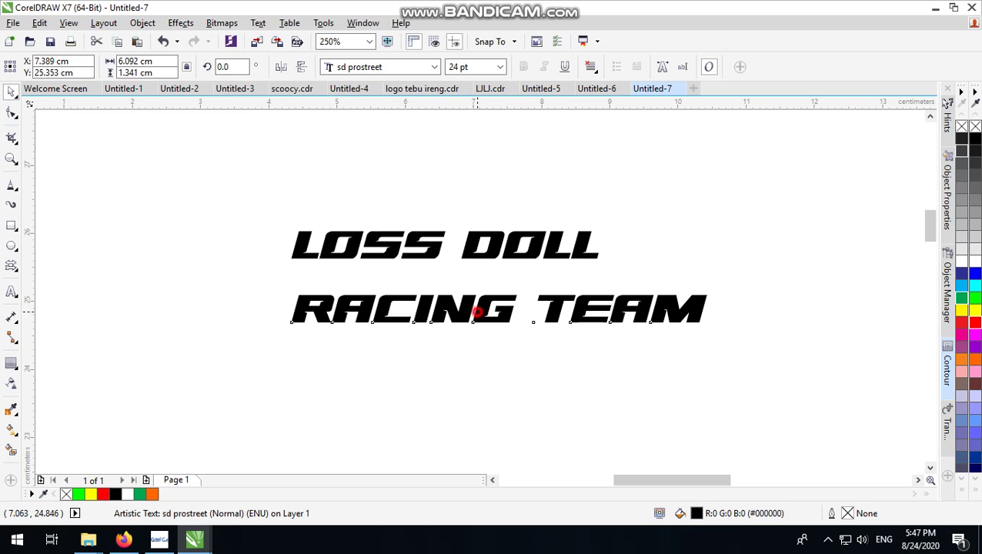
drag(714, 292, 593, 271)
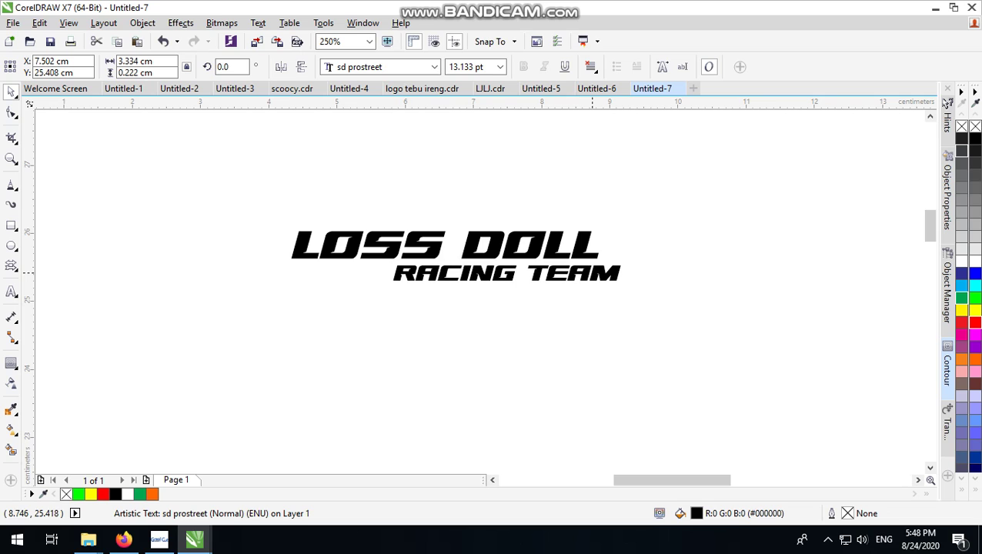
scroll(506, 273, up, 3)
scroll(506, 273, down, 2)
scroll(643, 190, up, 1)
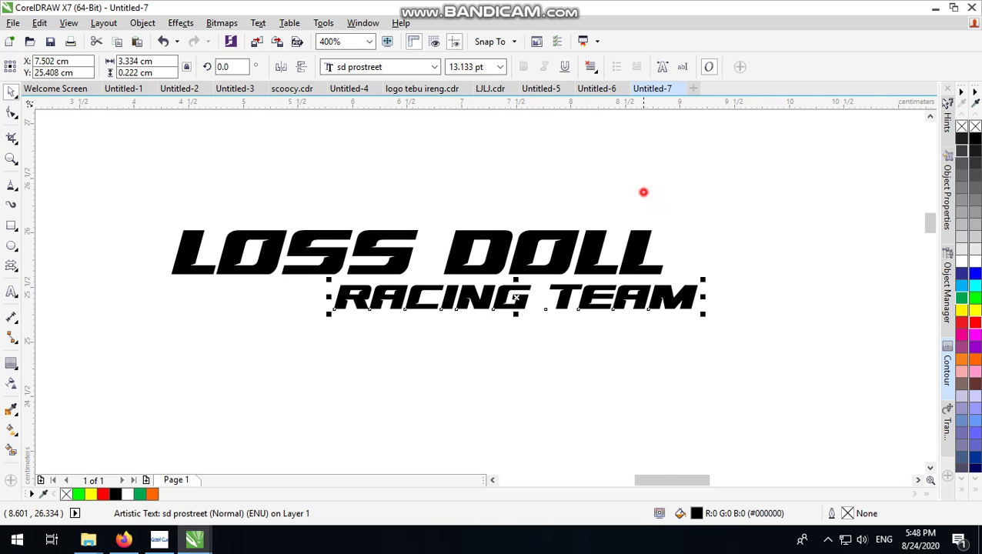
click(643, 190)
scroll(516, 244, up, 3)
scroll(516, 244, down, 2)
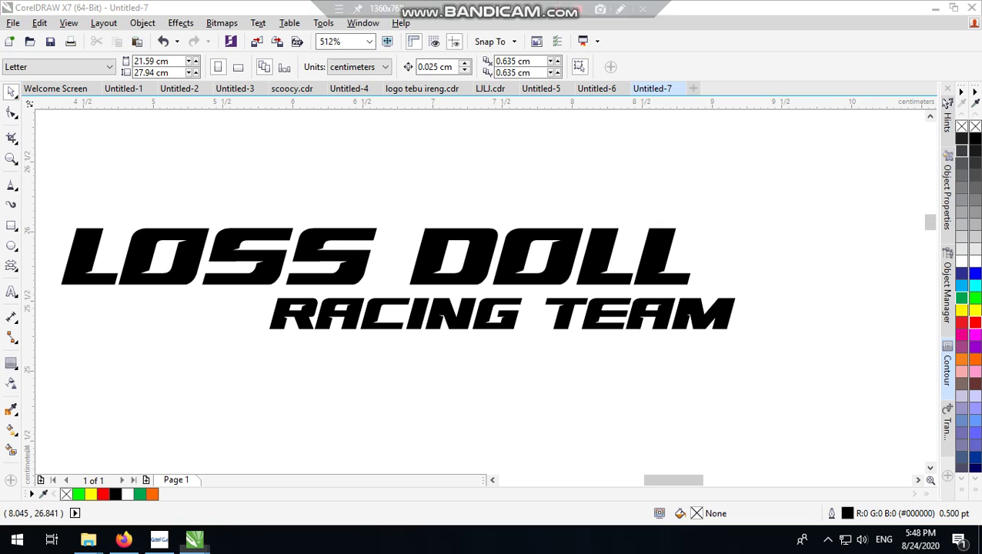
Convert the LOSS DOLL and RACING TEAM text lines to curves and group them
click(506, 144)
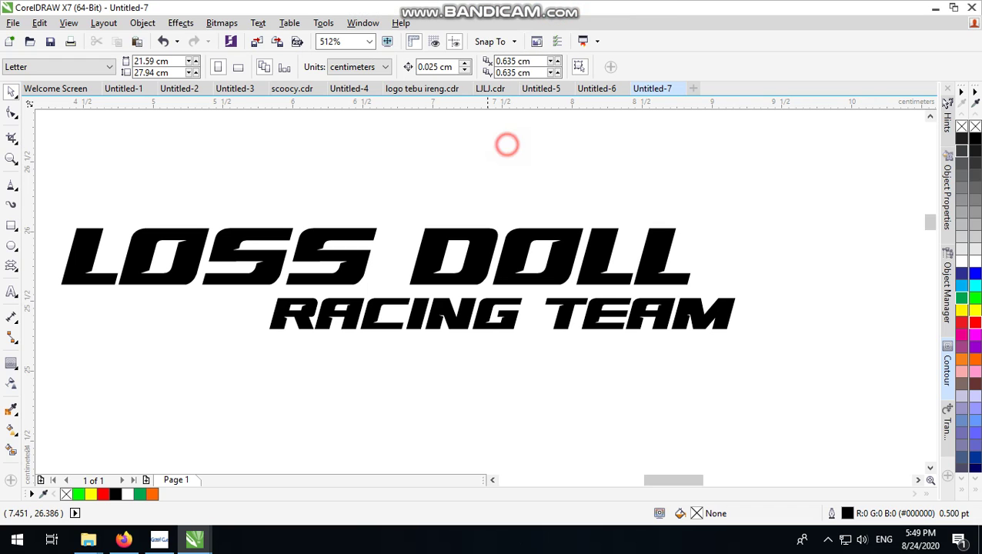
click(433, 256)
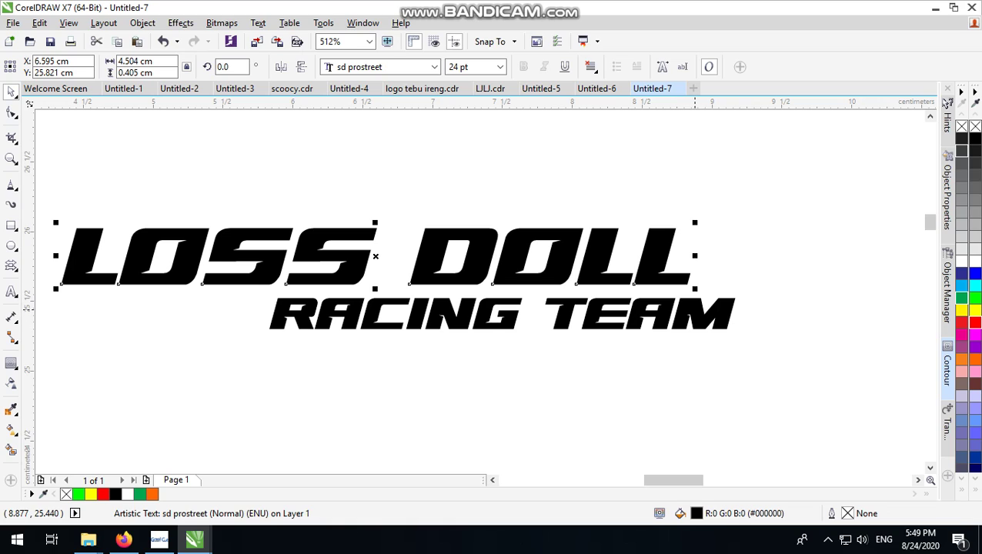
shift+click(696, 311)
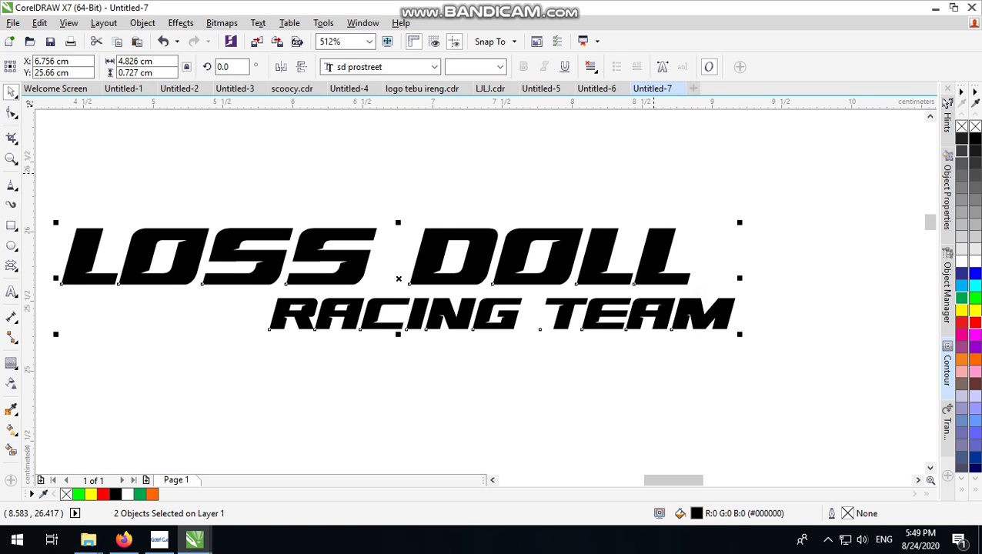
key(ctrl+q)
click(625, 66)
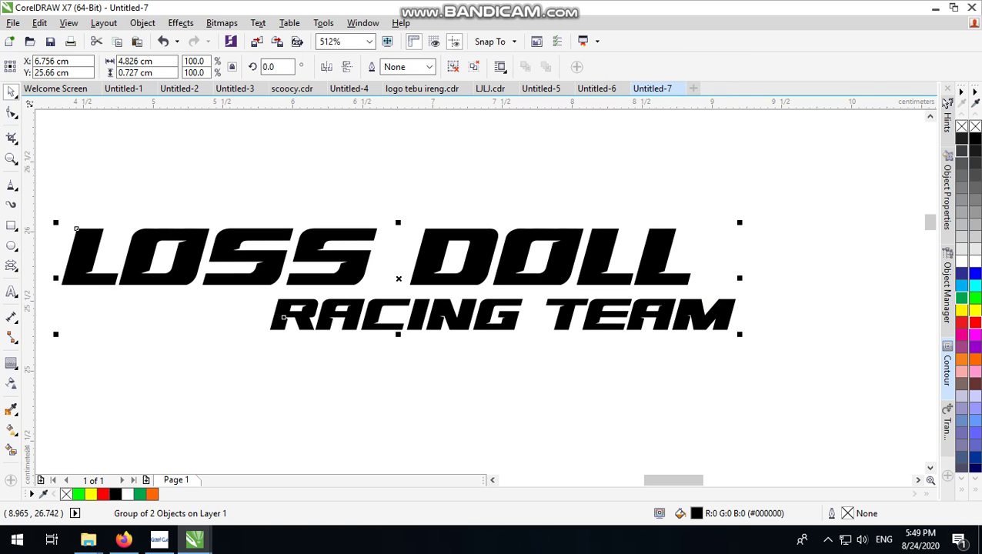
Apply a one-step outside contour with a 0.222 cm offset and red fill to the grouped lettering
click(946, 362)
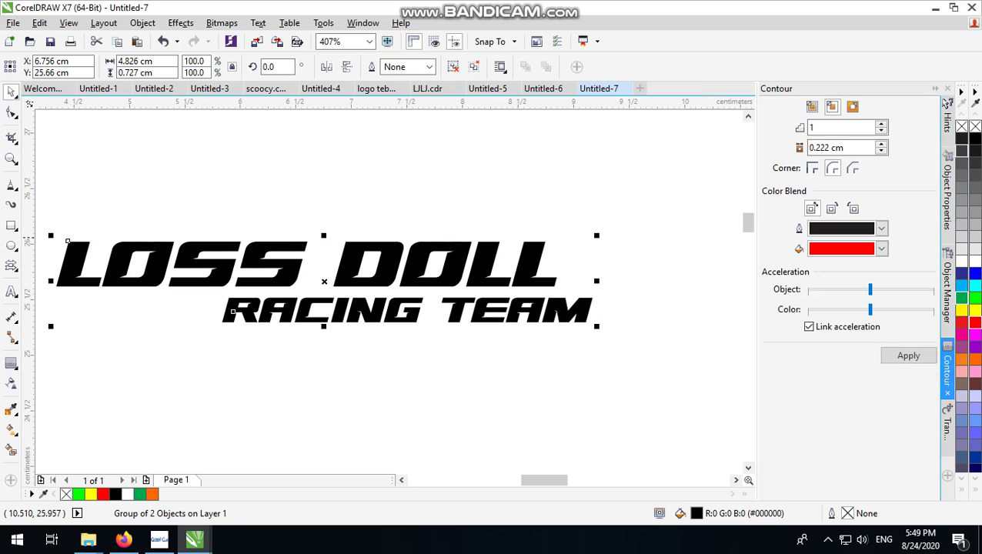
scroll(525, 317, down, 2)
scroll(525, 317, up, 1)
scroll(526, 317, up, 2)
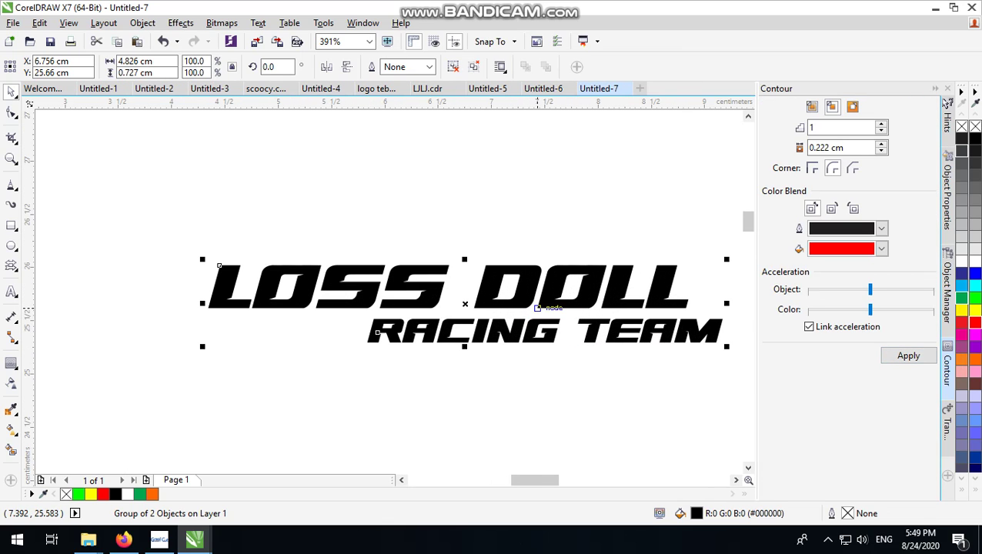
click(910, 354)
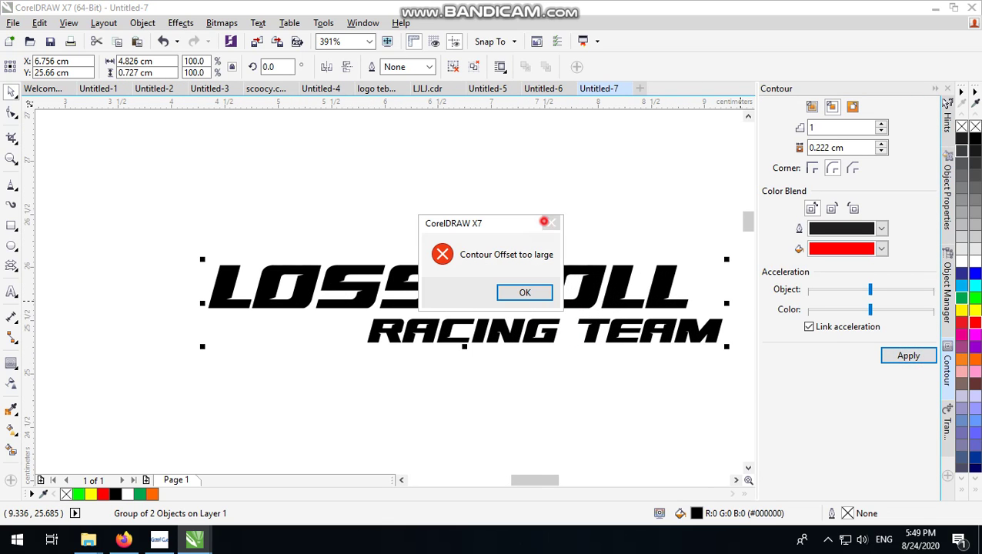
click(548, 223)
click(853, 106)
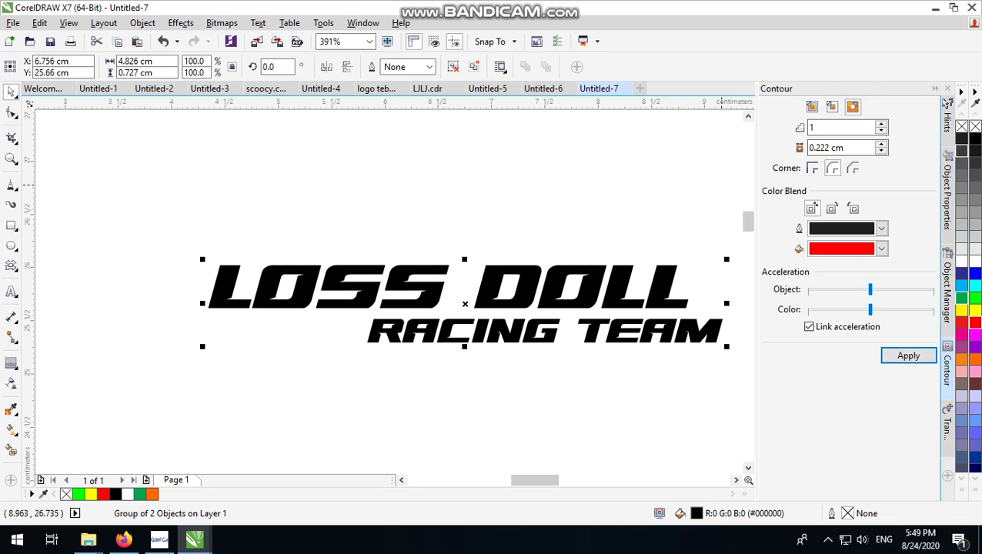
click(908, 355)
Enlarge the contoured lettering proportionally to about 35.9 cm wide and reposition it over the upper part of the page
scroll(281, 315, down, 9)
drag(353, 331, 504, 358)
scroll(467, 343, up, 1)
scroll(590, 289, down, 1)
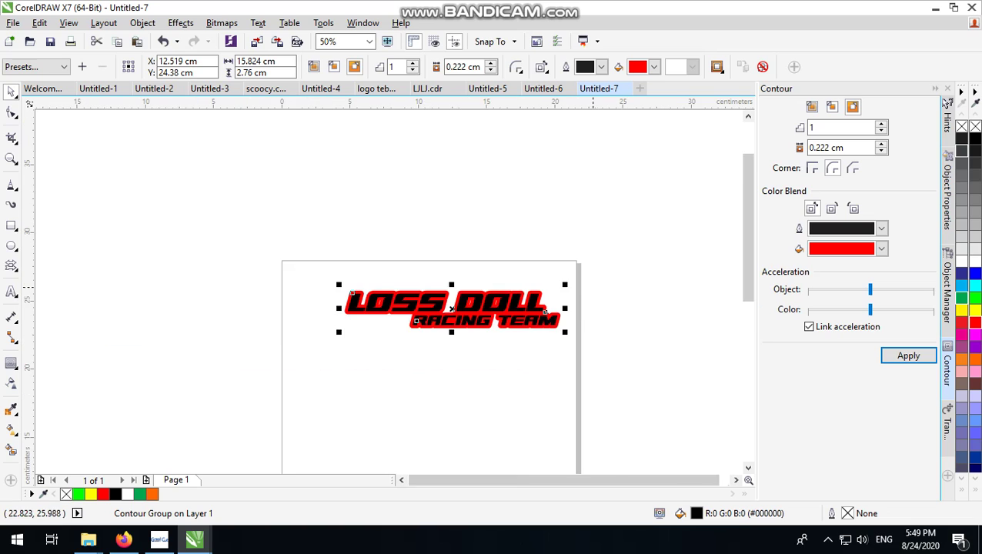
scroll(547, 304, up, 2)
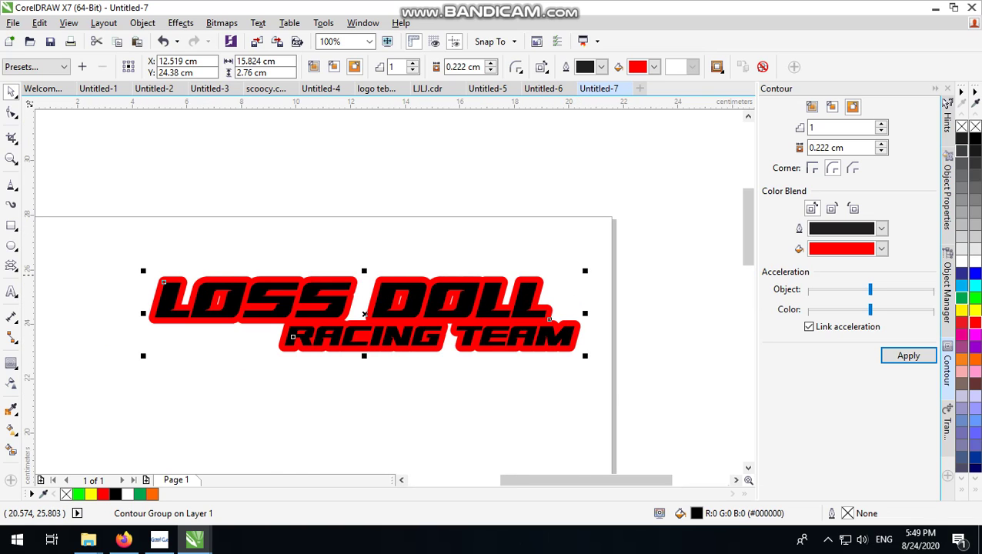
scroll(587, 313, down, 2)
drag(591, 270, 726, 247)
drag(570, 284, 504, 261)
scroll(477, 242, up, 1)
scroll(404, 245, down, 2)
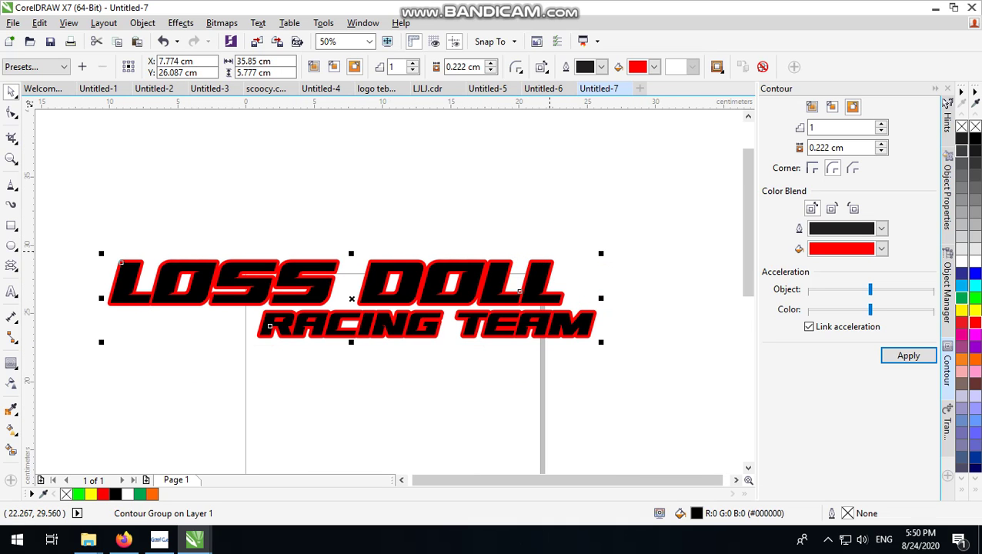
scroll(522, 247, up, 2)
scroll(472, 257, down, 2)
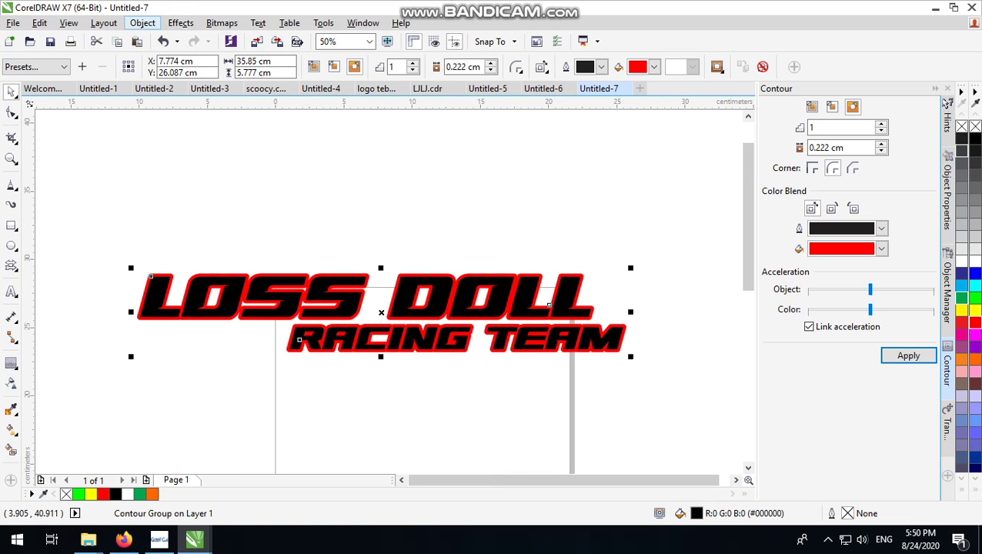
Break the contour group apart to separate the red outline from the black lettering
click(142, 23)
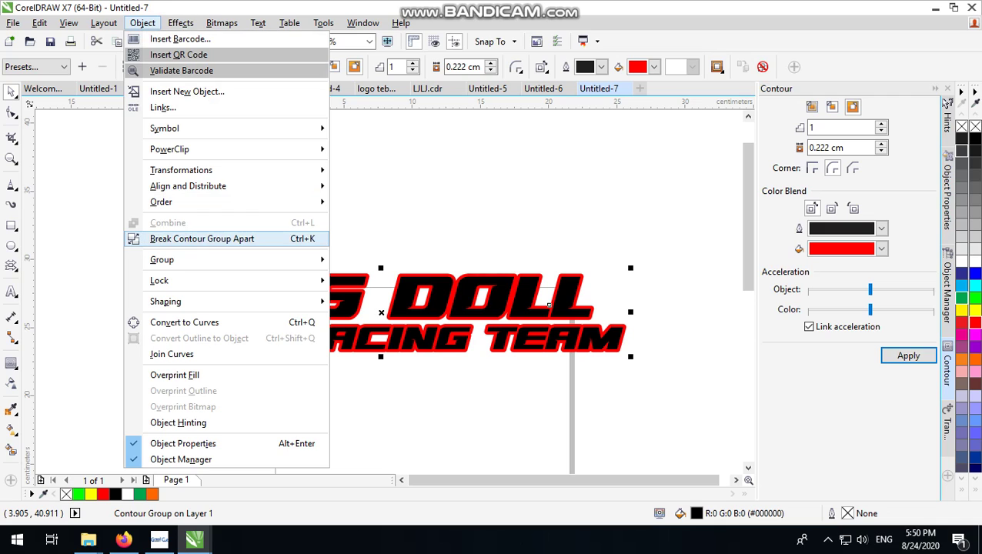
click(193, 239)
click(532, 187)
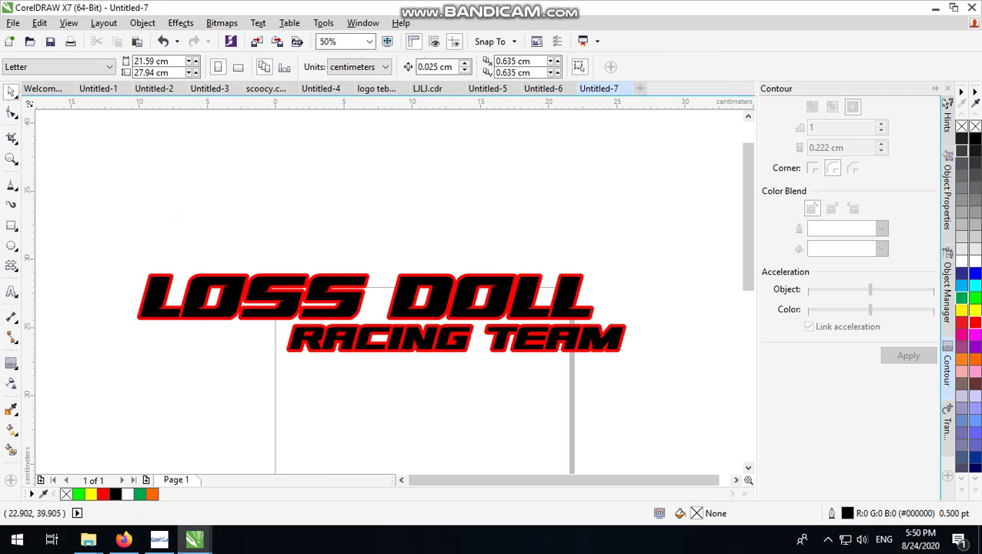
click(535, 155)
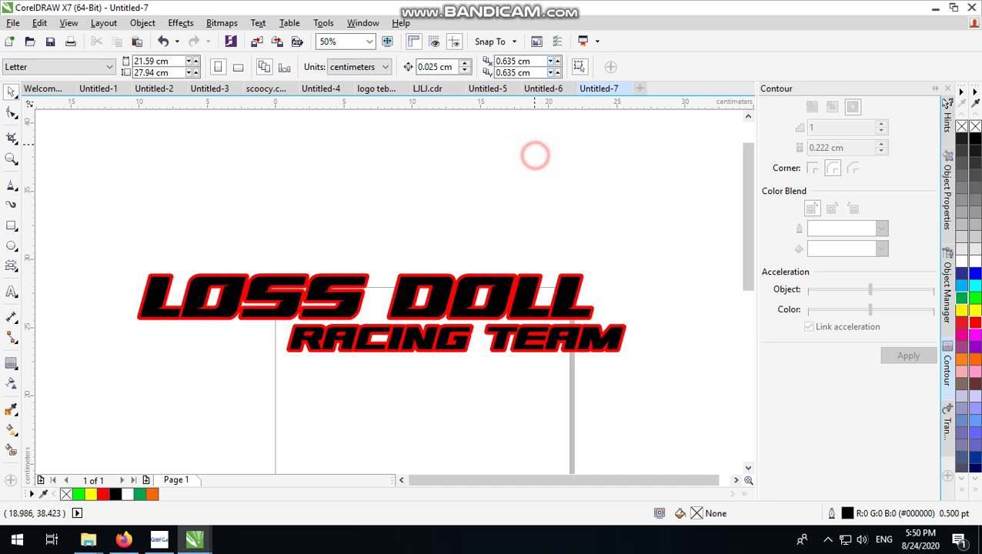
Apply a second one-step outside contour of 0.222 cm in red around the separated red outline
scroll(612, 301, up, 2)
click(552, 262)
click(908, 356)
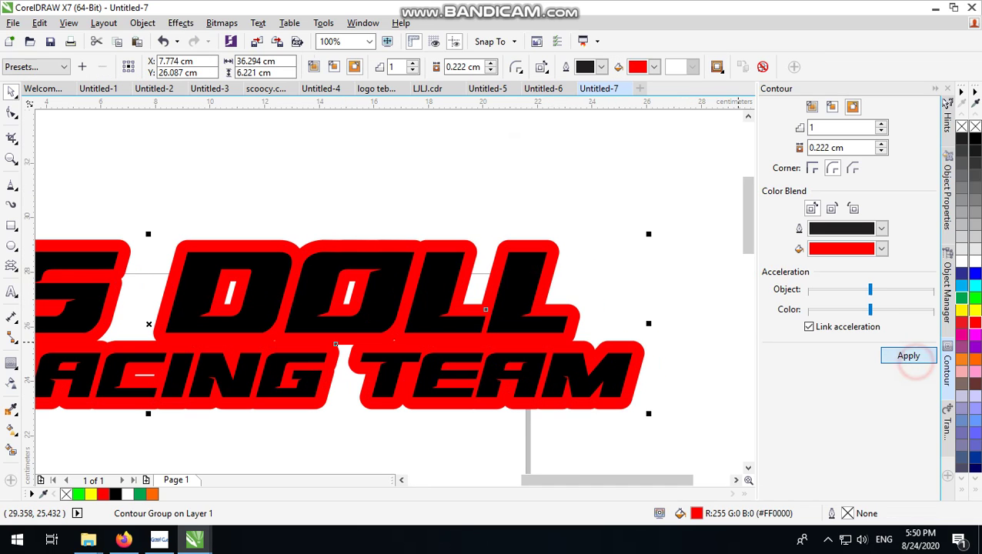
Break the second contour group apart into separate inner and outer red outlines and clear the selection
click(142, 22)
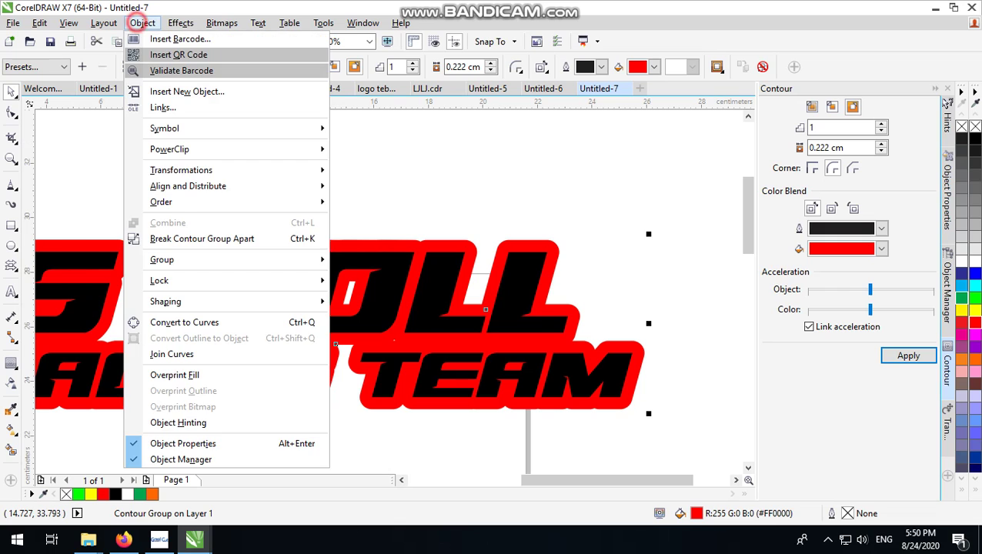
click(201, 239)
scroll(350, 277, down, 2)
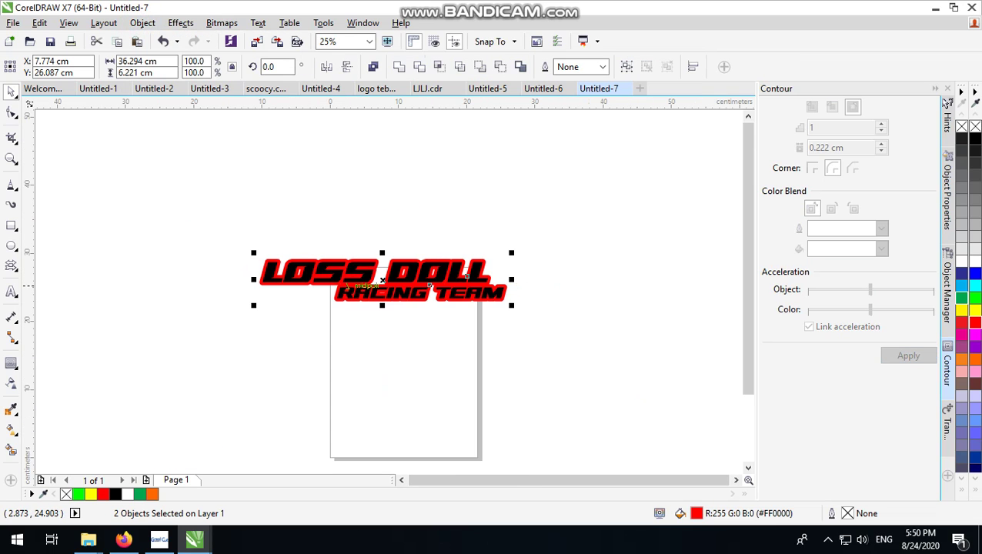
scroll(350, 277, up, 3)
click(576, 182)
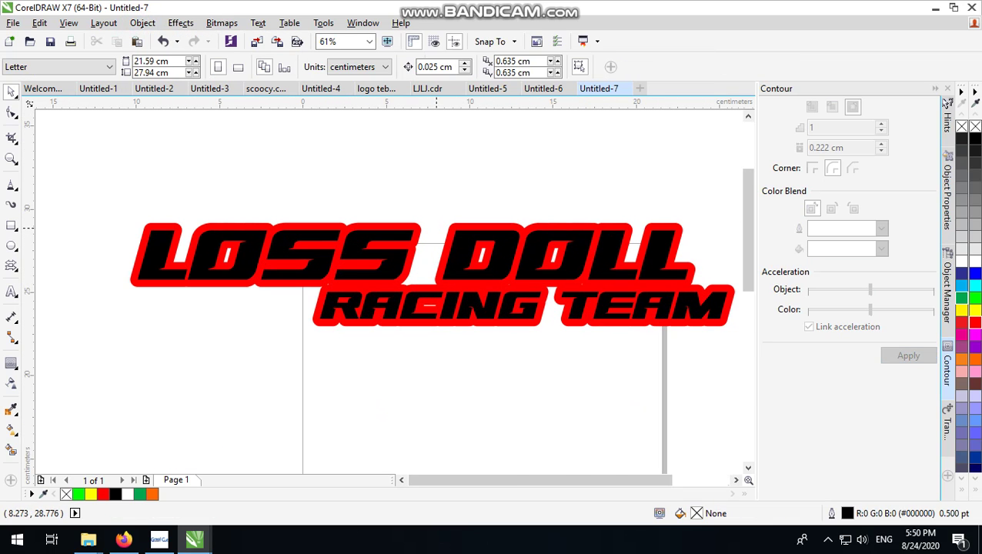
drag(421, 228, 431, 199)
key(ctrl+z)
click(450, 167)
drag(404, 243, 430, 199)
key(ctrl+z)
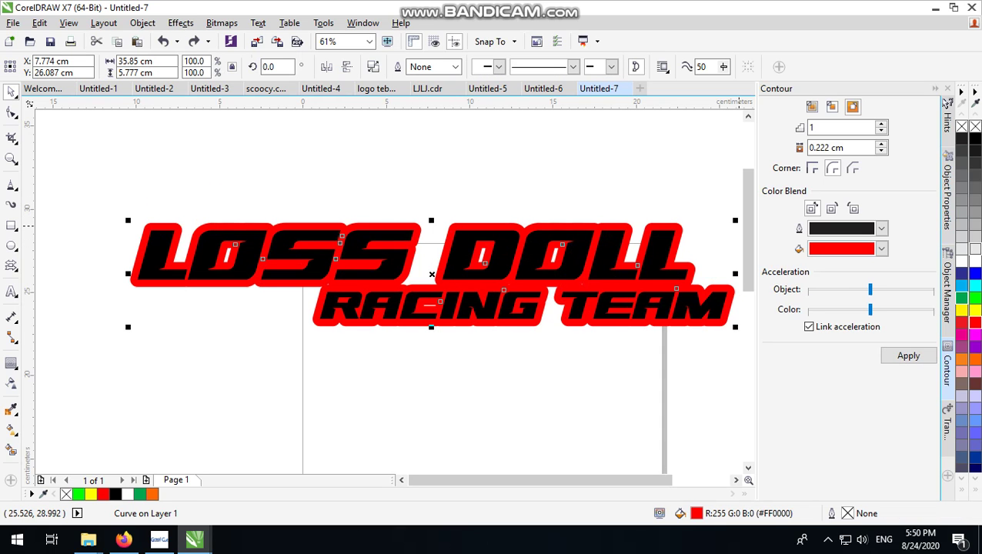
Fill the inner red outline directly around the black lettering with white
click(425, 197)
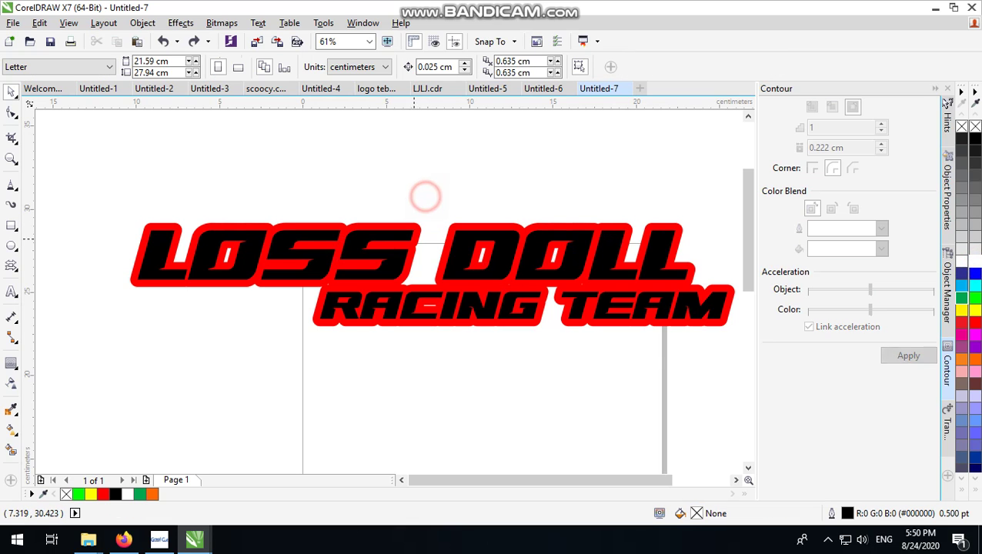
drag(405, 243, 410, 196)
key(ctrl+z)
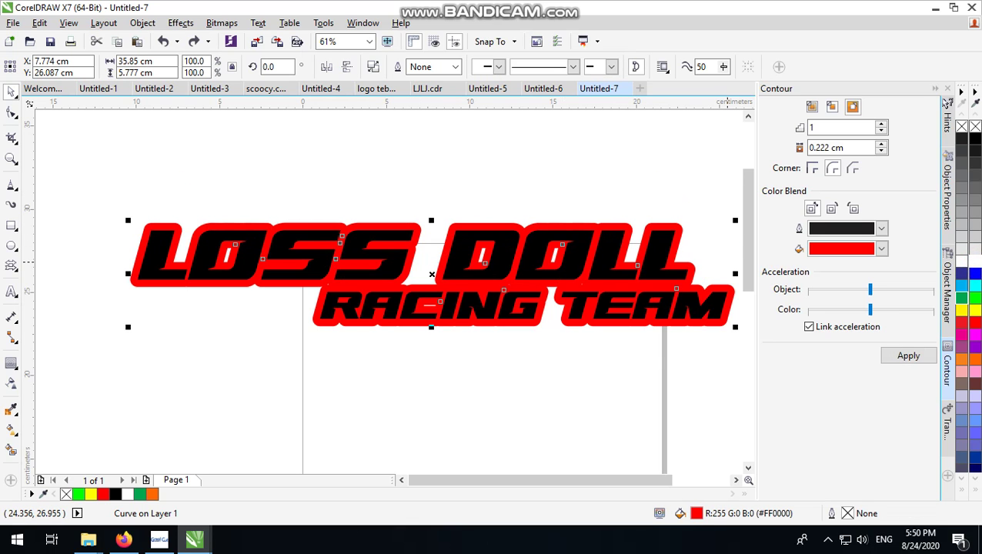
click(962, 261)
click(555, 194)
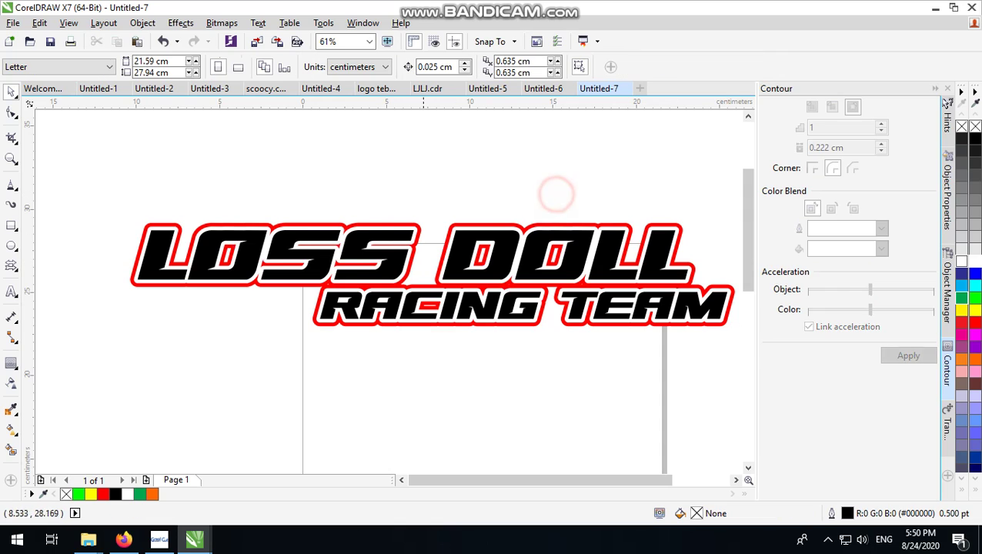
scroll(555, 200, down, 2)
scroll(539, 231, up, 2)
scroll(579, 336, down, 2)
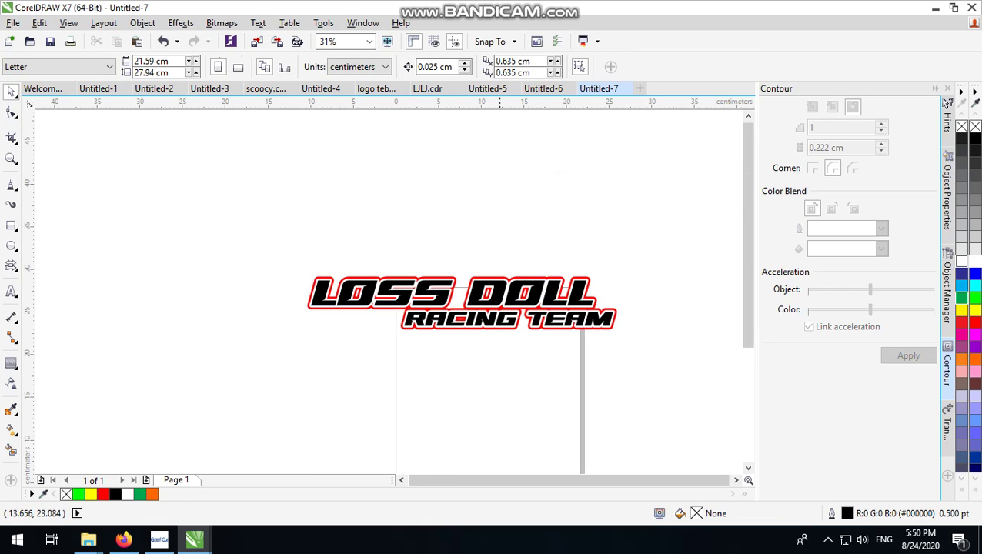
scroll(493, 328, up, 2)
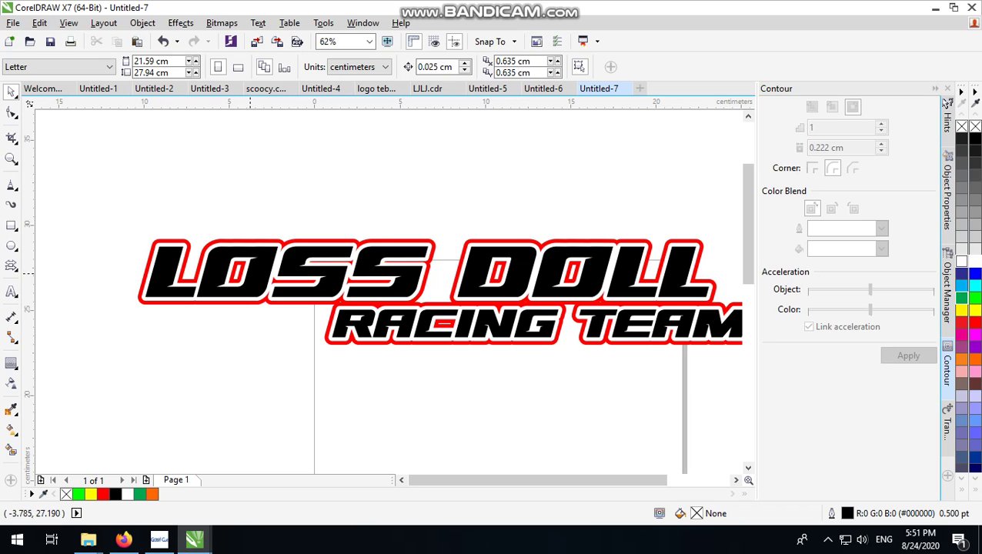
scroll(222, 268, down, 1)
scroll(320, 255, up, 1)
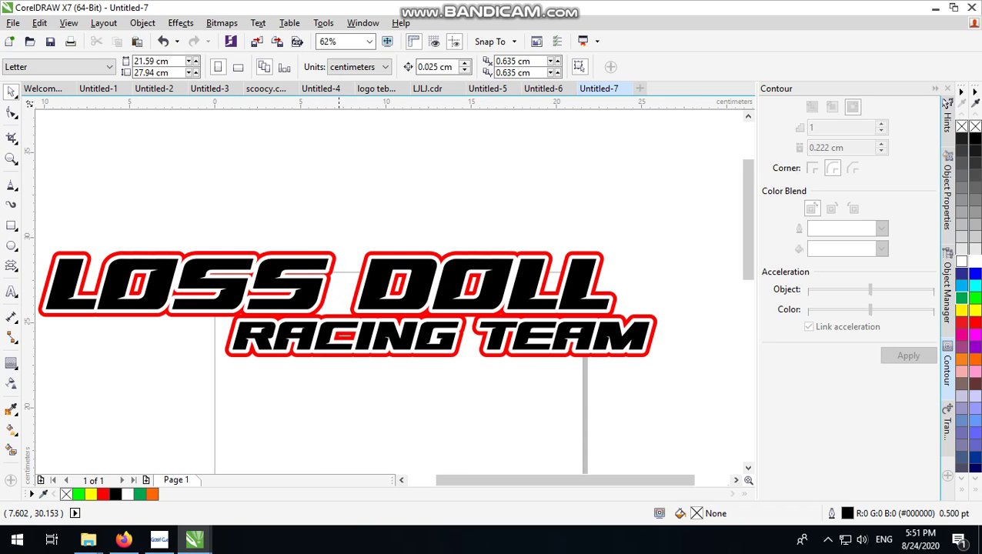
Fill the inner outline around the lettering with black and the outer red outline with white
click(330, 267)
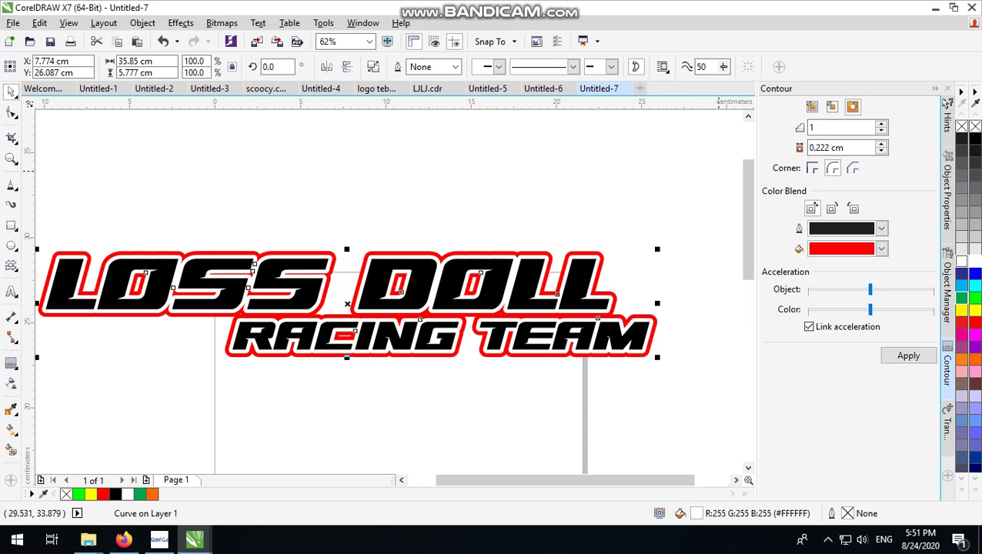
click(973, 138)
click(584, 206)
click(603, 256)
key(ctrl+z)
click(588, 220)
Fill the LOSS DOLL RACING TEAM lettering with red and ungroup it into its two text lines
click(520, 285)
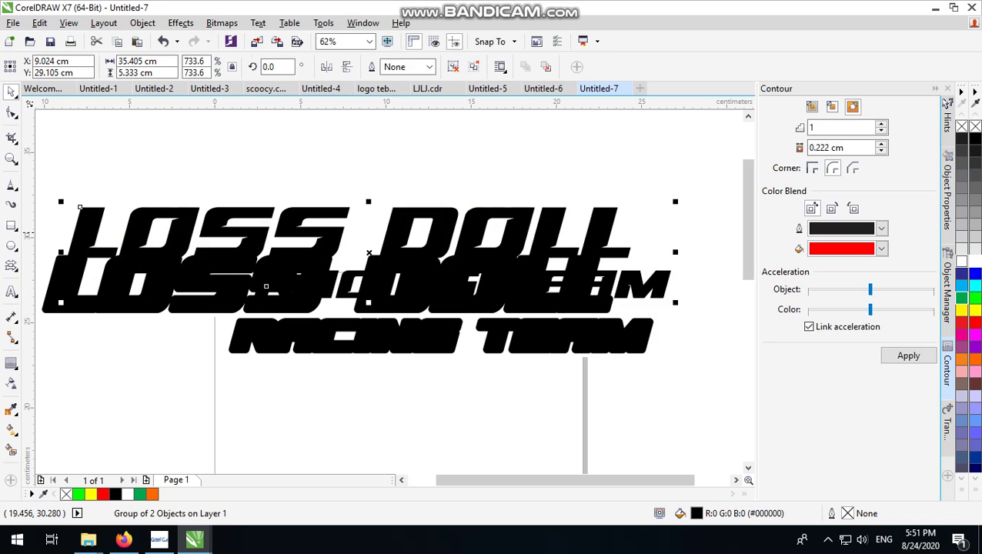
click(975, 322)
click(444, 67)
click(453, 69)
click(439, 164)
Duplicate the white outer outline slightly up and to the right, and give the copy a black hairline outline
scroll(488, 277, up, 1)
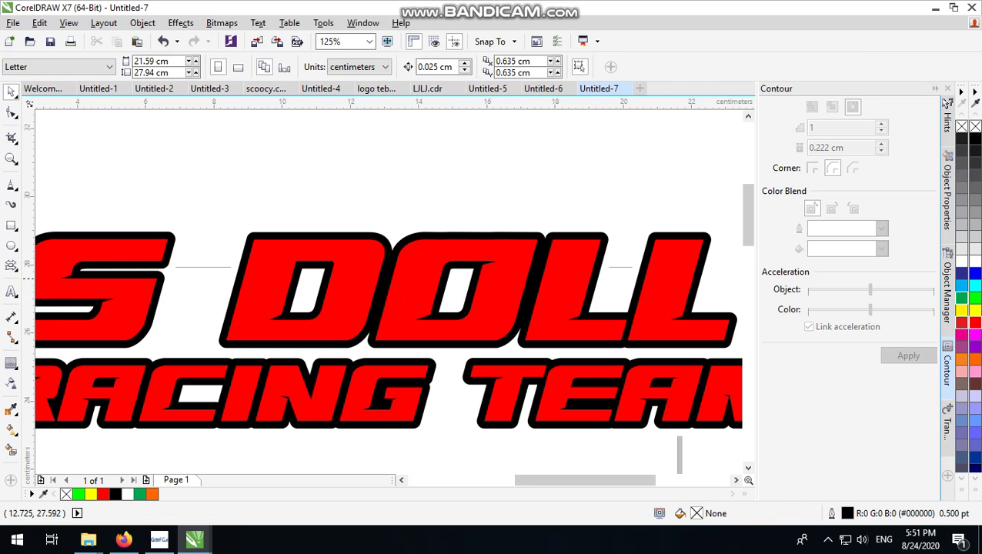
scroll(364, 269, down, 2)
scroll(277, 250, up, 4)
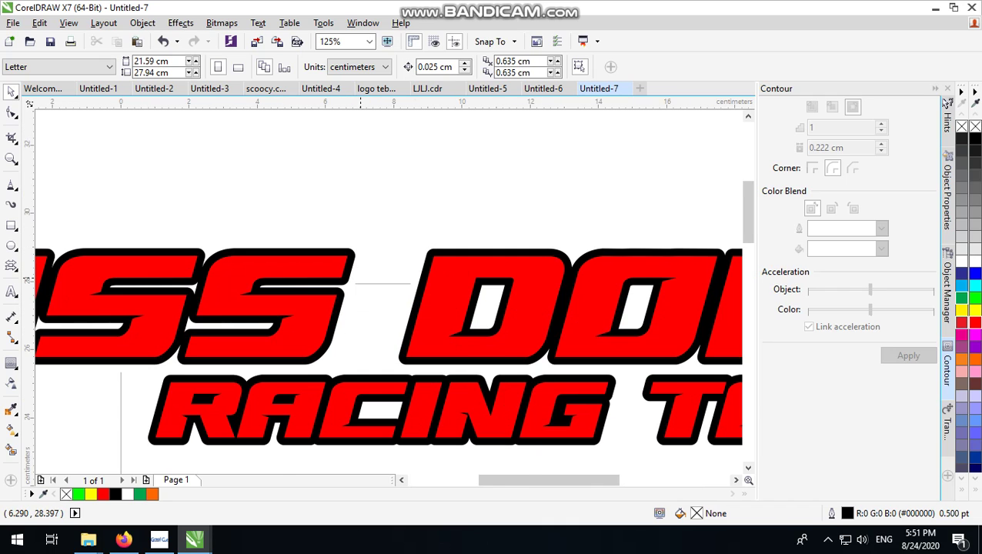
drag(336, 271, 356, 253)
right_click(356, 254)
right_click(975, 138)
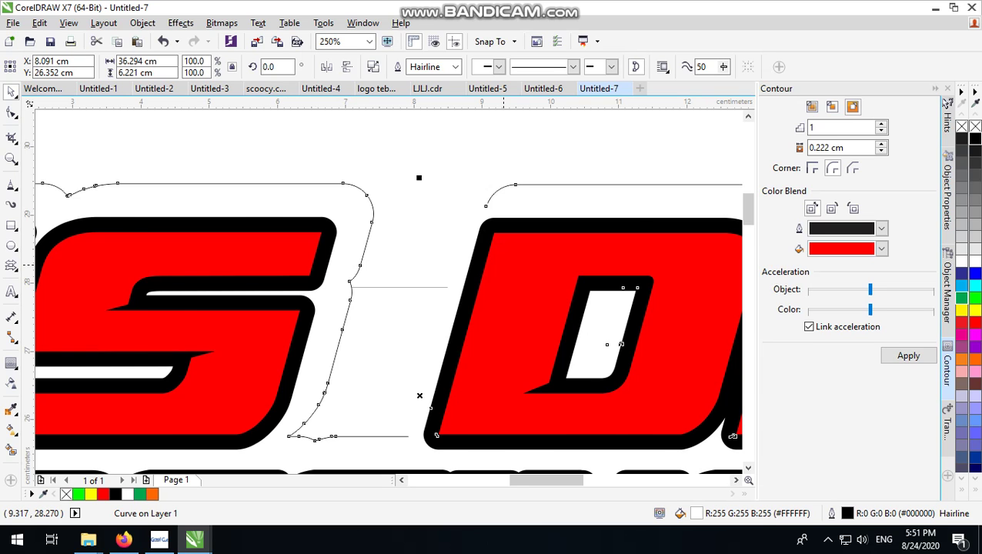
Give the original white outer outline a black hairline outline as well and clear the selection
scroll(495, 233, down, 1)
click(502, 153)
scroll(441, 217, up, 1)
click(395, 275)
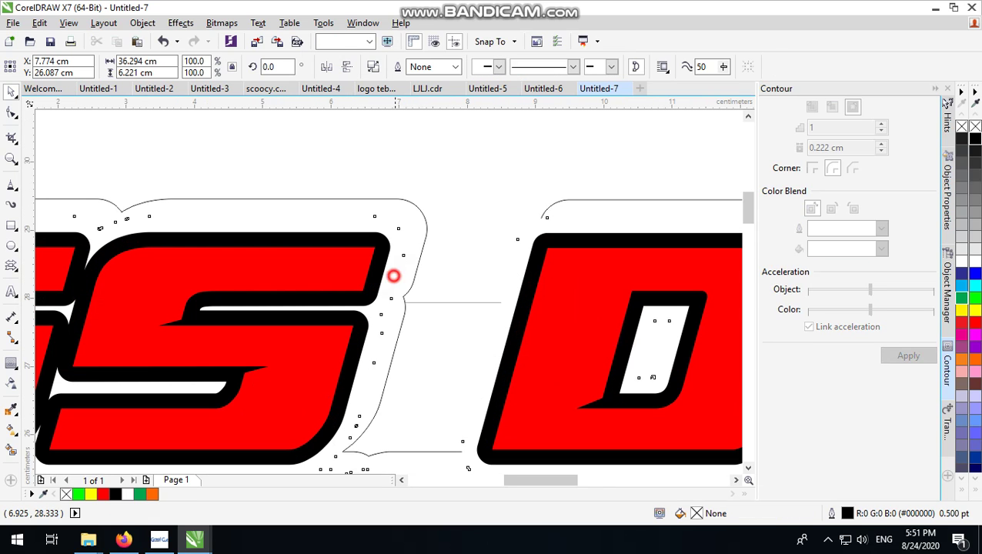
scroll(404, 258, down, 3)
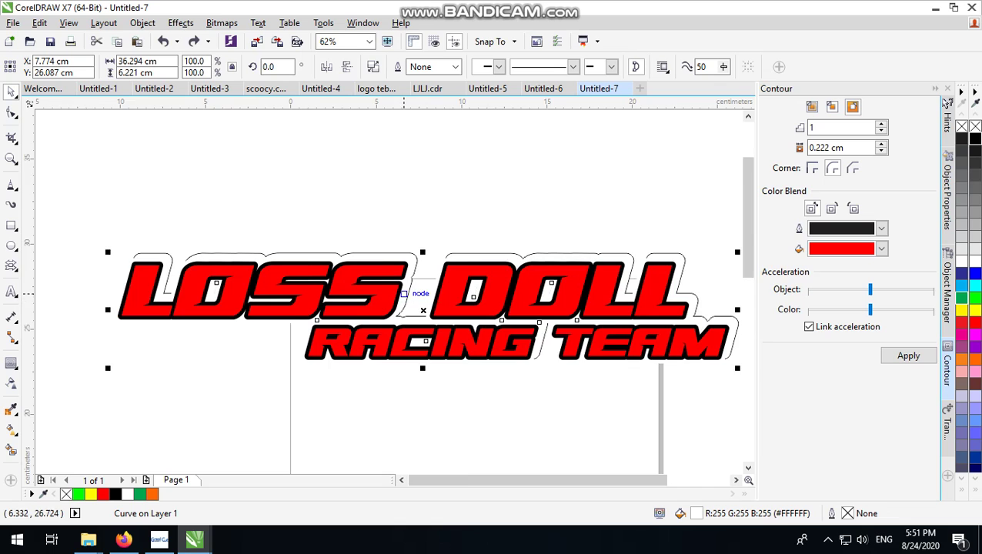
scroll(423, 310, up, 1)
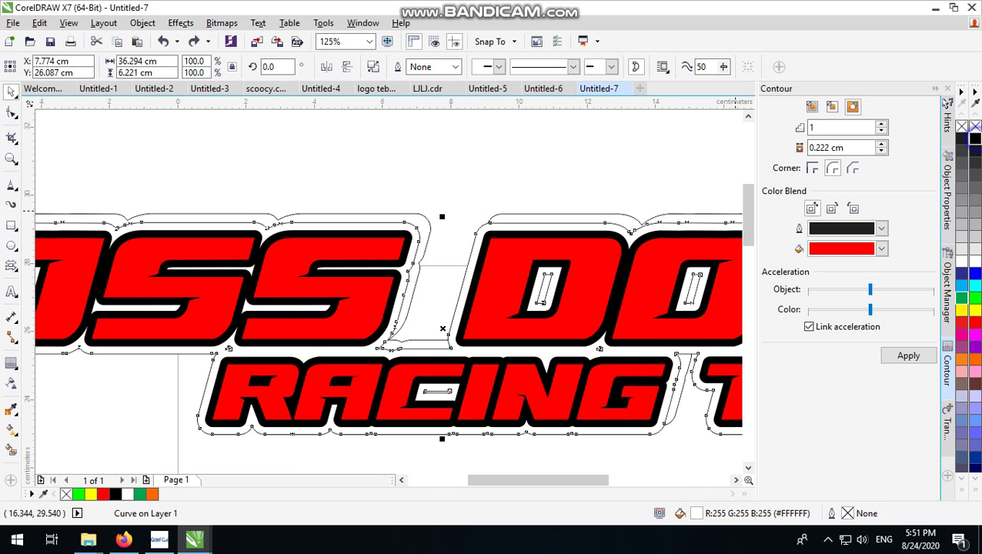
scroll(485, 209, down, 1)
click(496, 179)
Shift the duplicated white outline slightly to X 8.053 cm, Y 26.367 cm
scroll(472, 240, down, 1)
scroll(472, 241, up, 3)
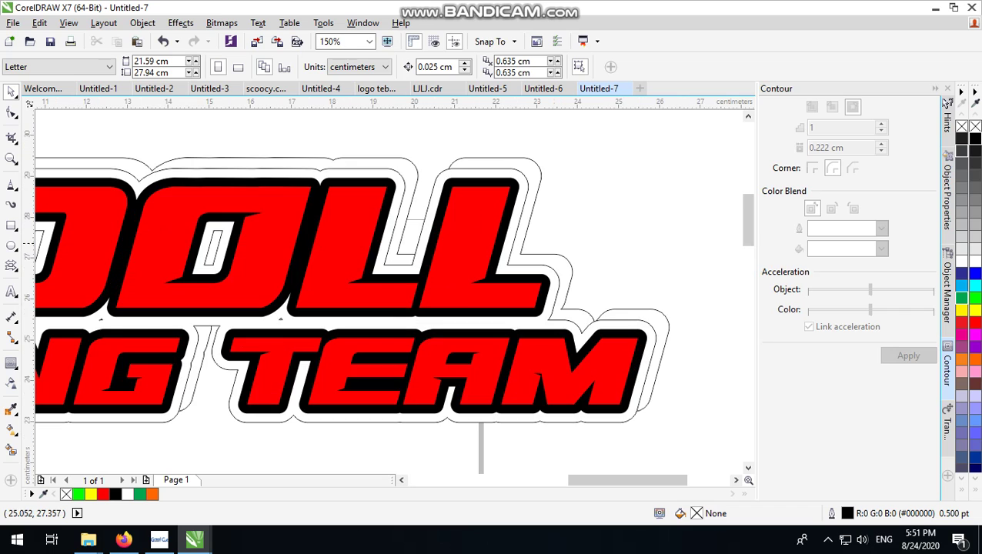
scroll(631, 296, down, 1)
scroll(599, 300, up, 1)
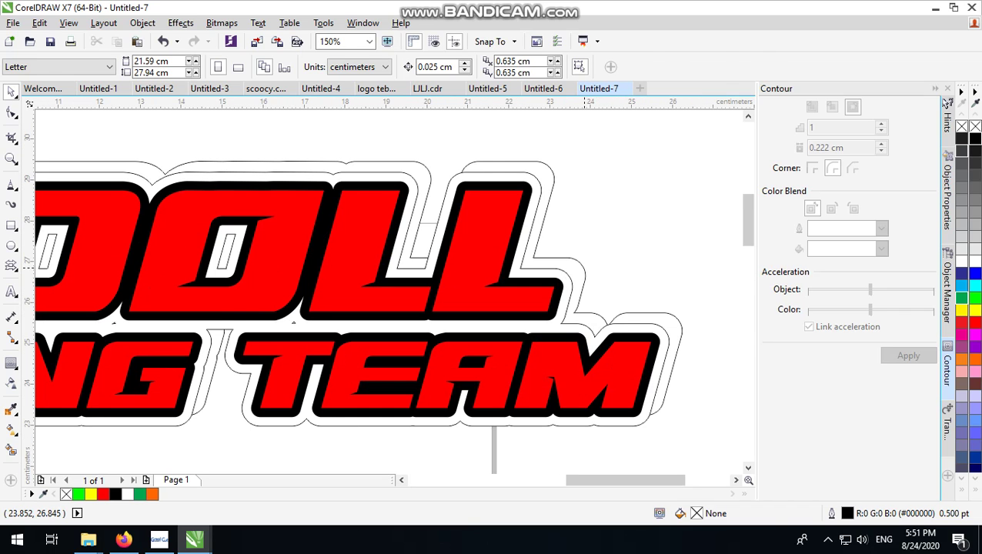
click(583, 268)
scroll(582, 268, up, 2)
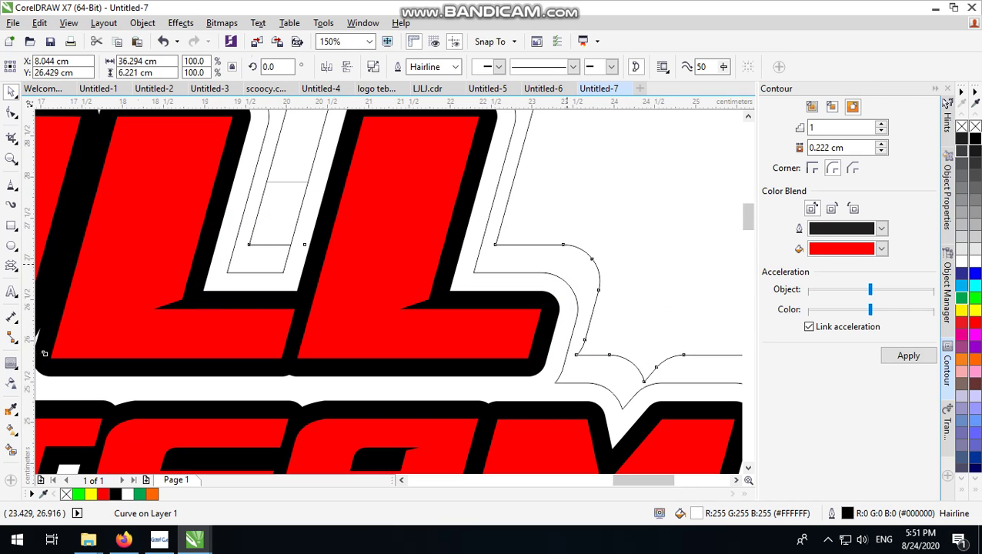
scroll(582, 268, down, 2)
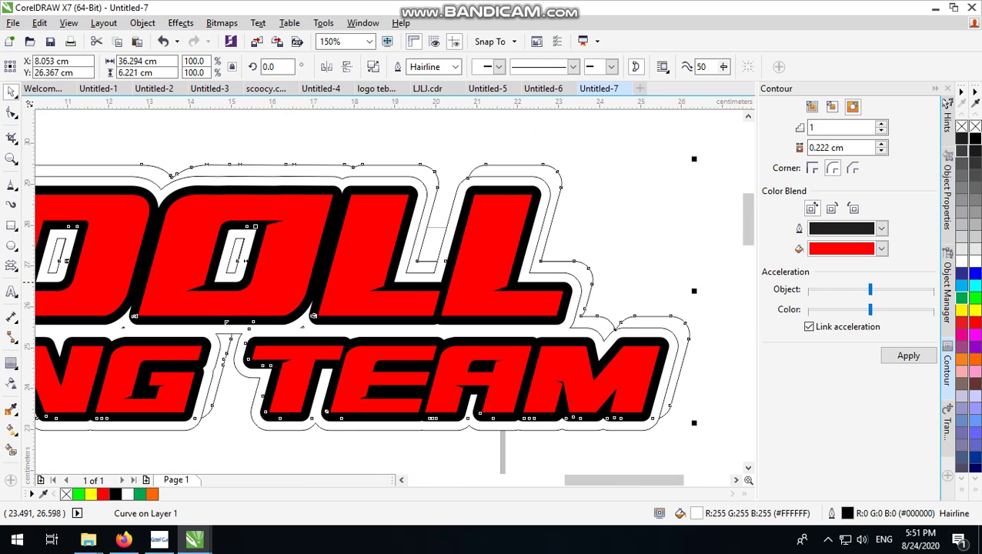
Weld the duplicated white outline with the original white outline into one shape
scroll(558, 170, up, 1)
shift+click(531, 197)
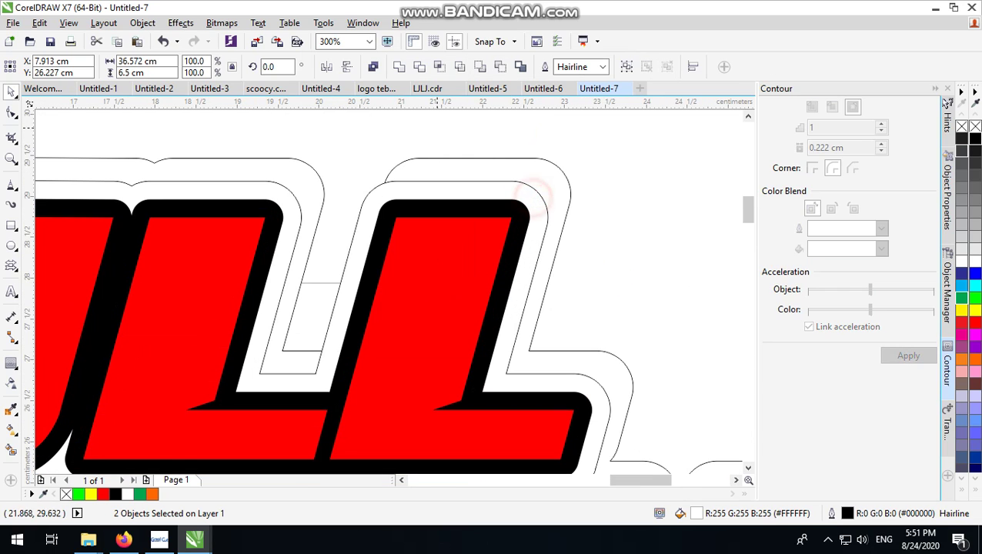
click(398, 67)
scroll(563, 257, down, 1)
scroll(568, 261, down, 2)
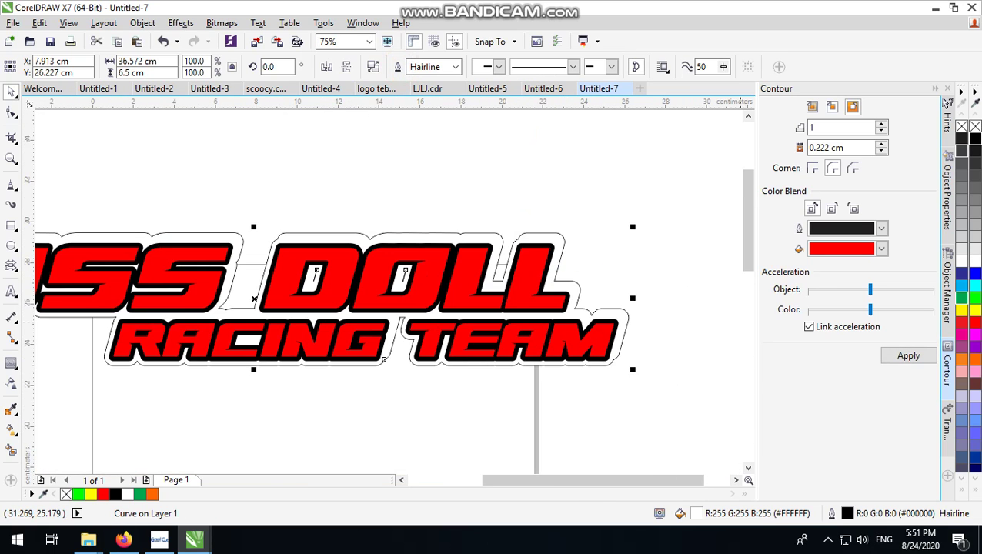
Apply a one-step outside contour in red around the welded white outline with an offset of 0.422 cm
click(924, 360)
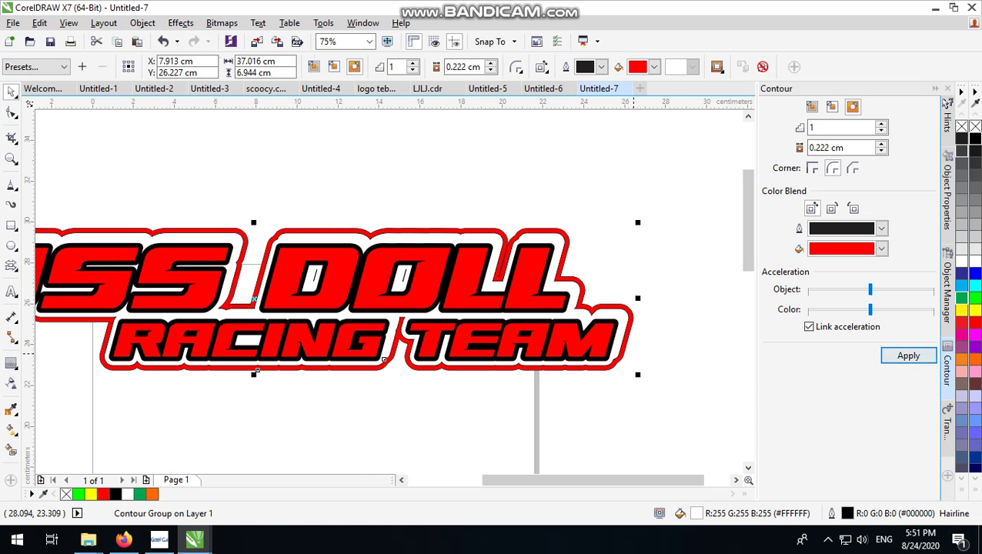
scroll(627, 343, down, 2)
scroll(403, 326, up, 2)
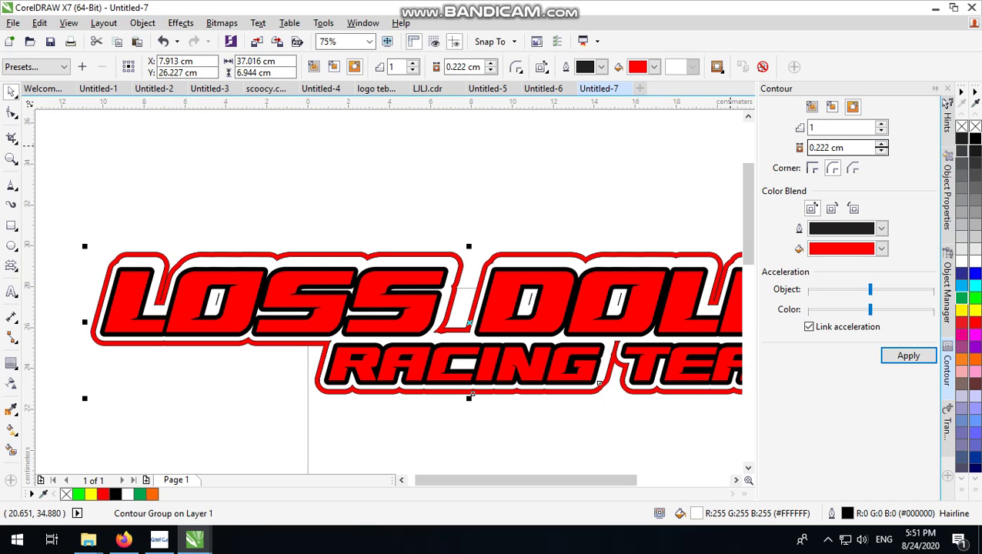
click(818, 147)
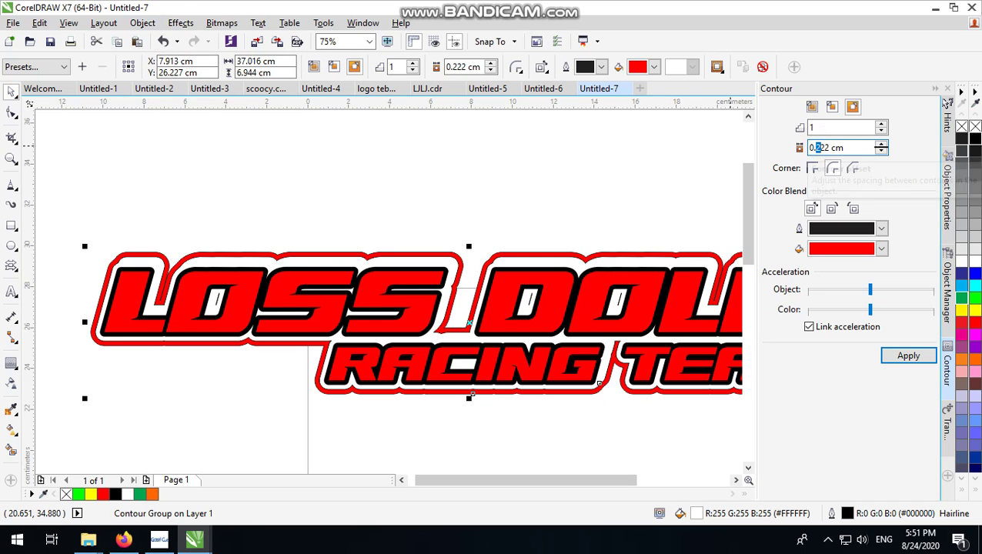
text(4)
key(Return)
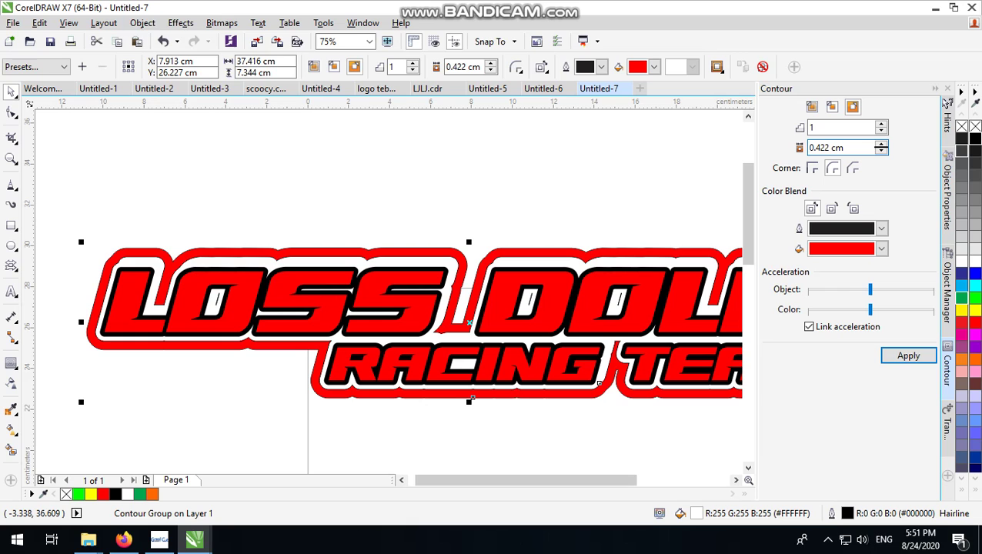
Break the new contour group apart to separate the red outer outline from the white one
click(137, 22)
click(208, 236)
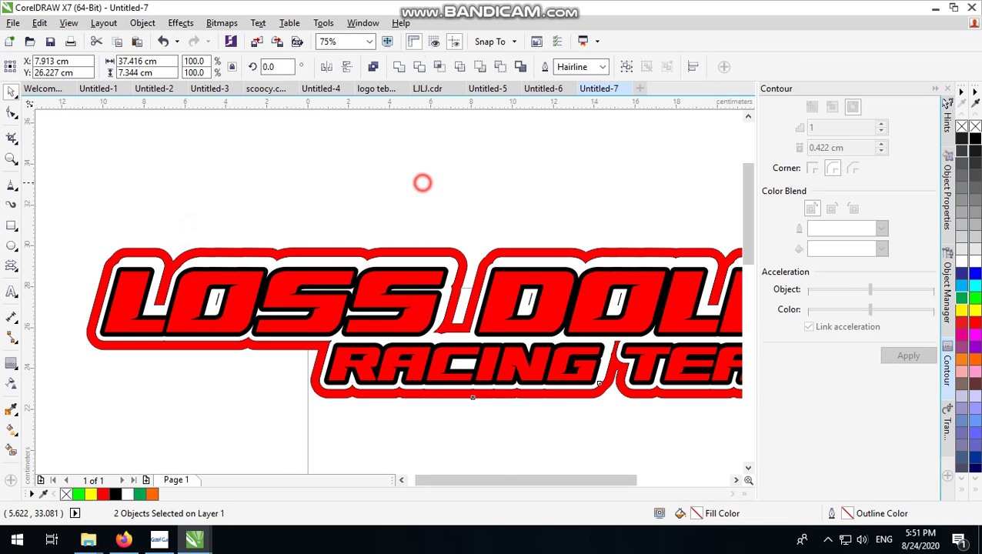
click(423, 182)
Fill the separated red outer outline with black and clear the selection
scroll(423, 181, down, 1)
click(533, 200)
scroll(538, 283, up, 1)
click(524, 272)
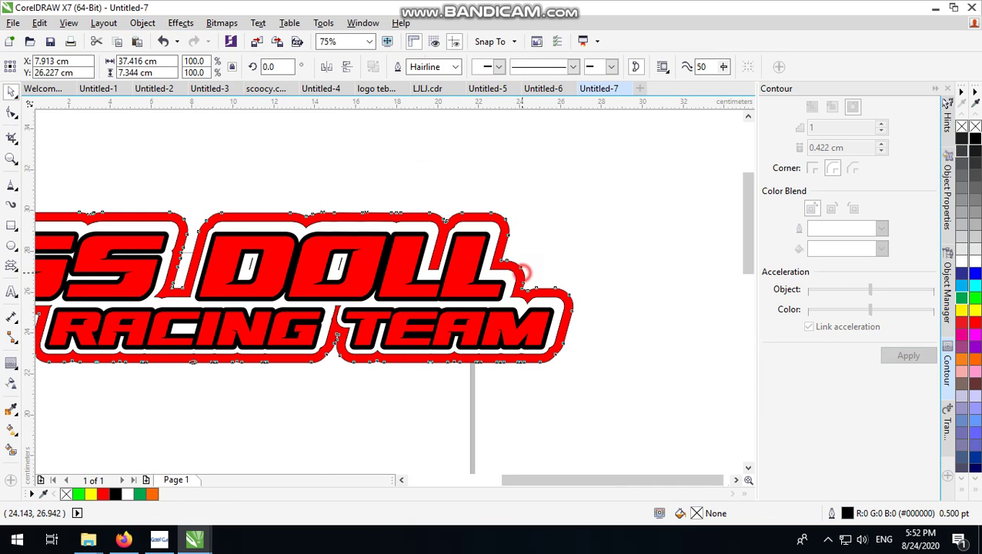
click(973, 138)
click(620, 179)
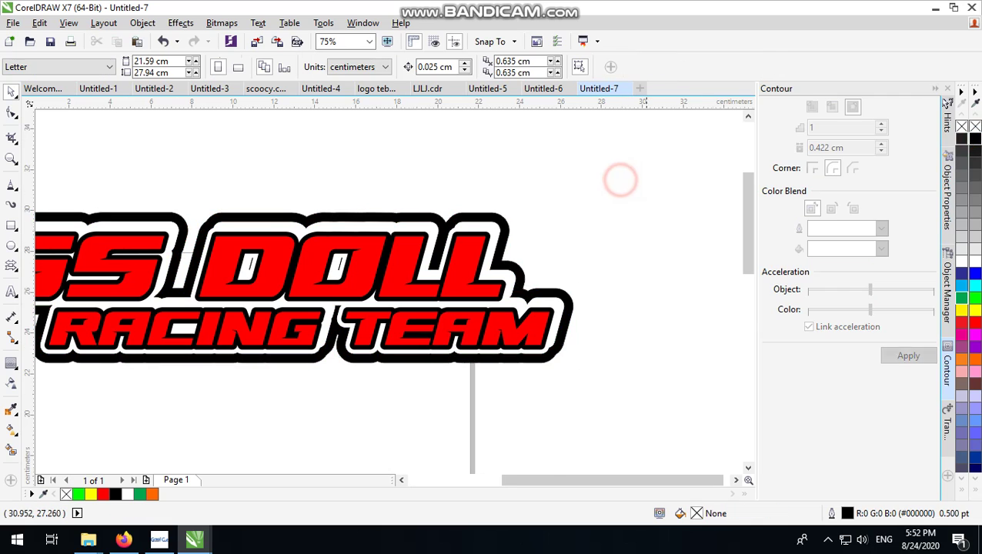
scroll(629, 283, down, 1)
scroll(407, 286, up, 1)
scroll(406, 283, down, 1)
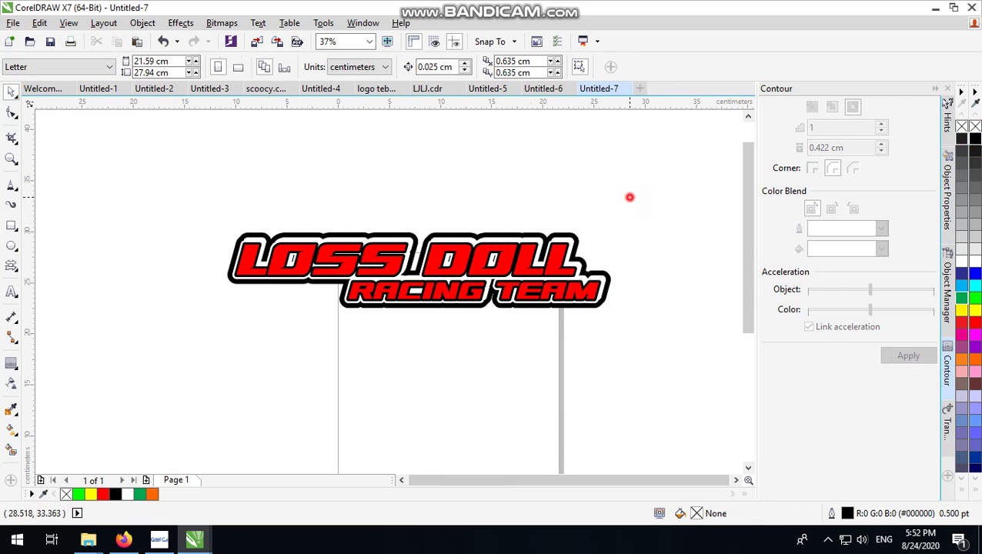
scroll(513, 266, up, 1)
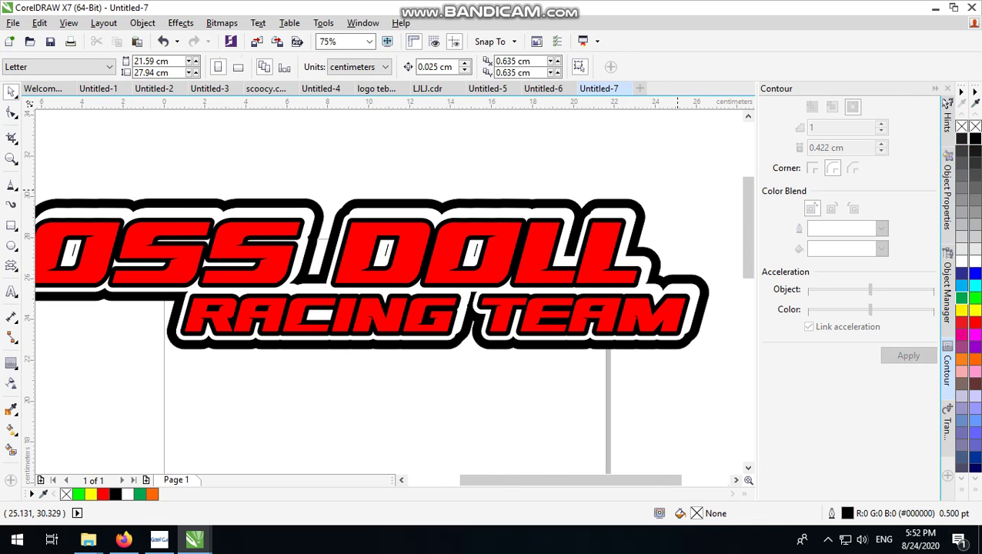
scroll(669, 192, down, 1)
scroll(618, 216, up, 1)
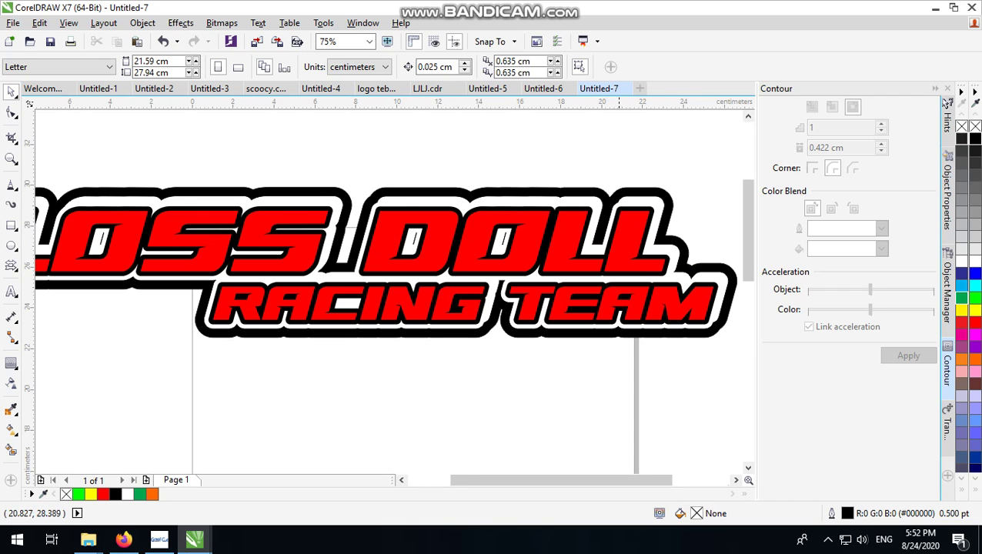
Fill the RACING TEAM lettering with cyan, leaving LOSS DOLL red, and clear the selection
click(327, 241)
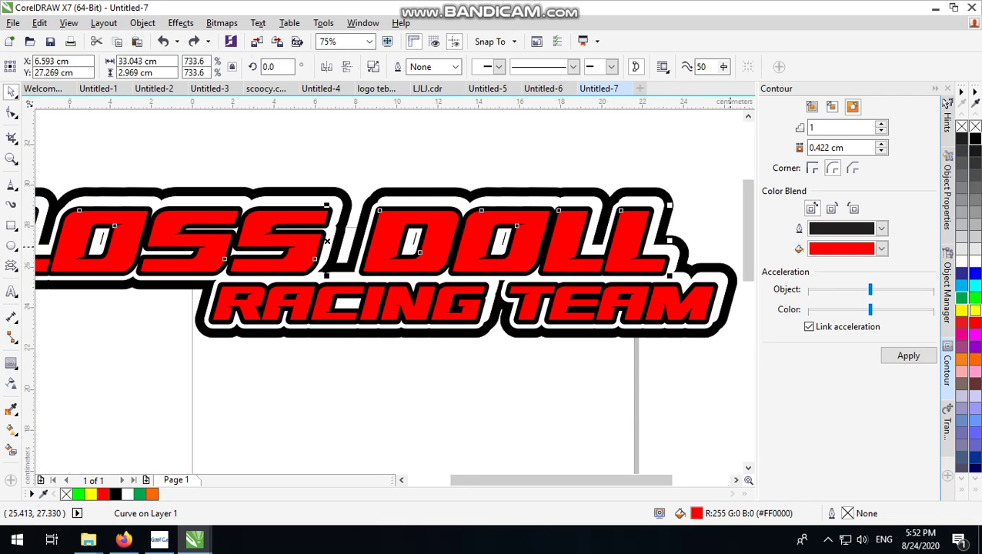
drag(660, 305, 662, 287)
key(ctrl+z)
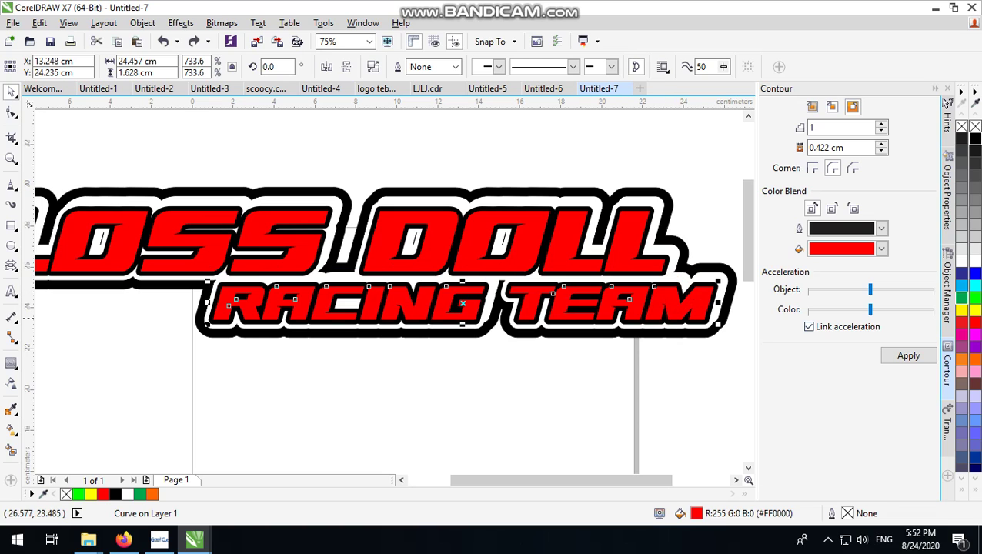
click(974, 299)
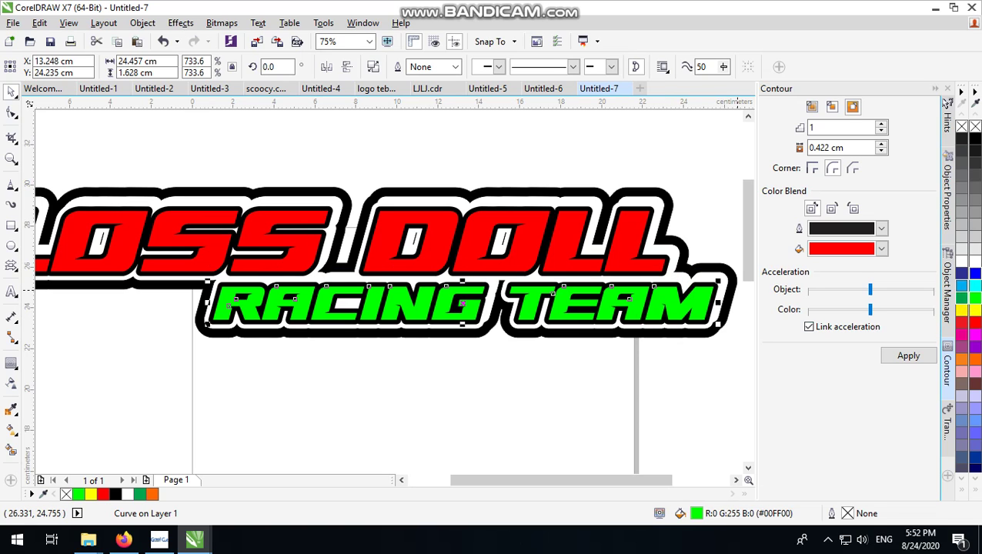
click(975, 286)
click(576, 361)
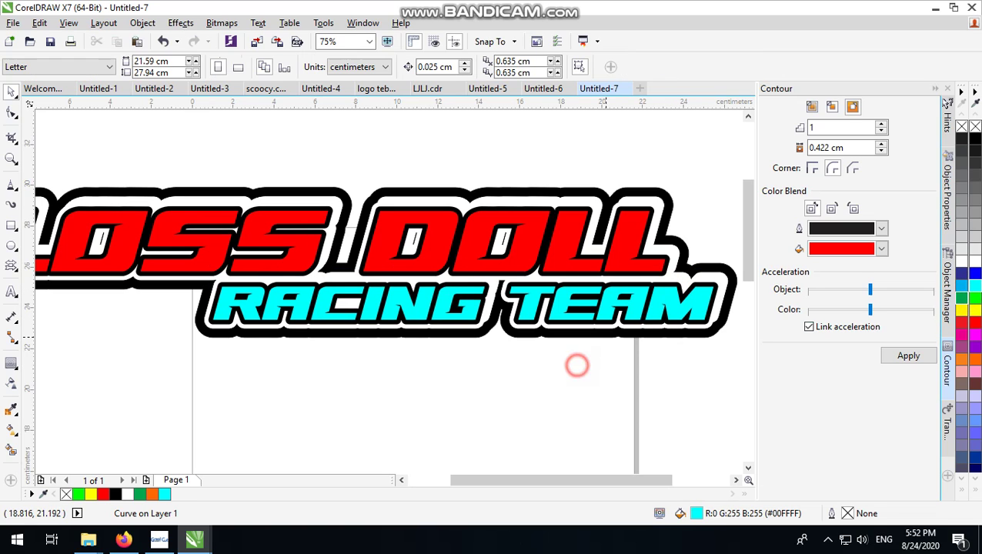
scroll(626, 188, down, 1)
click(629, 191)
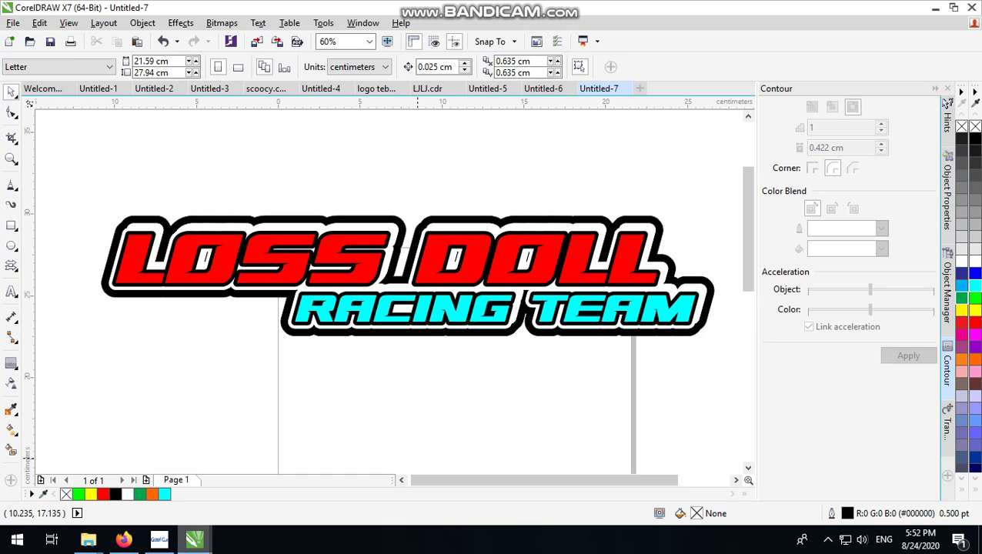
Switch to Firefox, view the red Thailook motorcycle shock absorber image on its own, and return to the SHOK vector image results
click(123, 539)
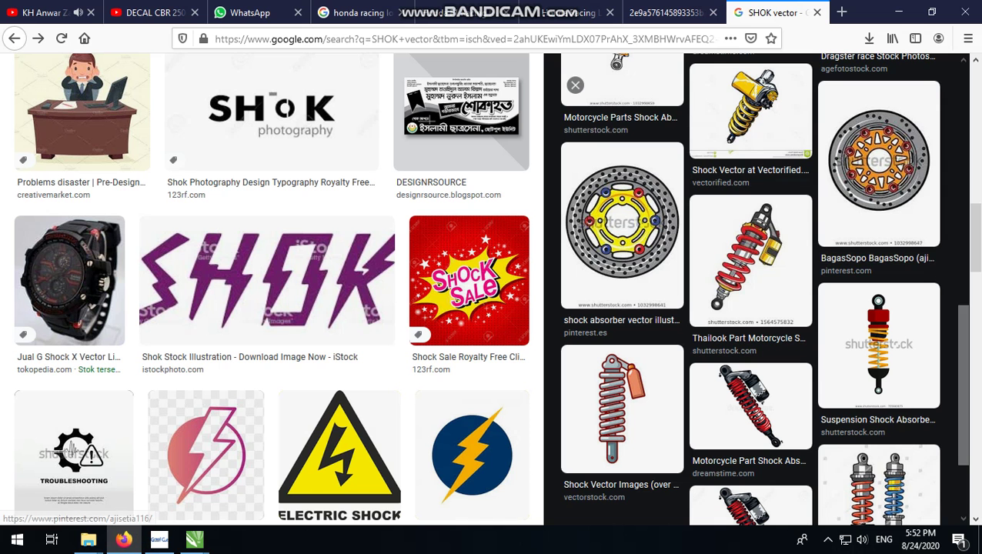
click(753, 270)
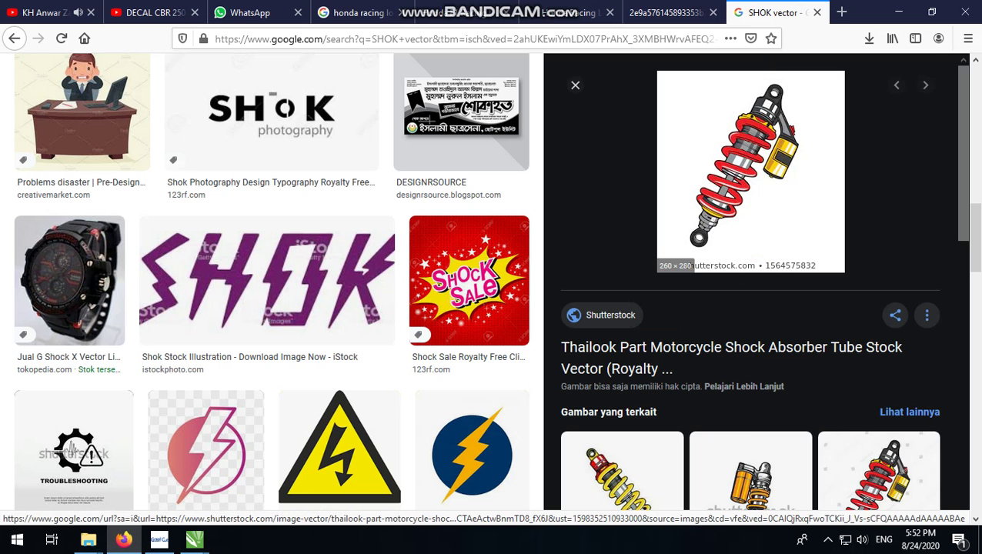
scroll(792, 125, down, 1)
scroll(792, 126, up, 4)
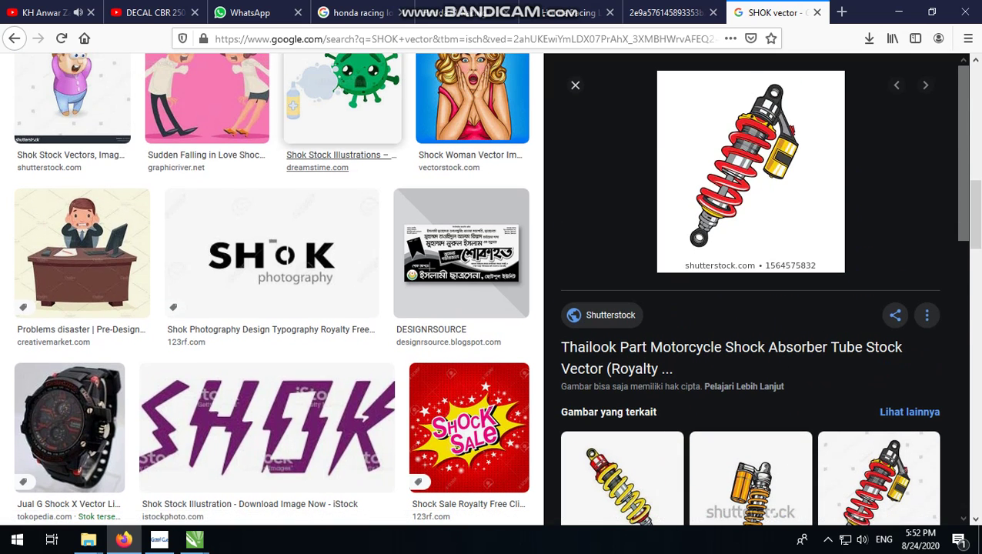
right_click(715, 159)
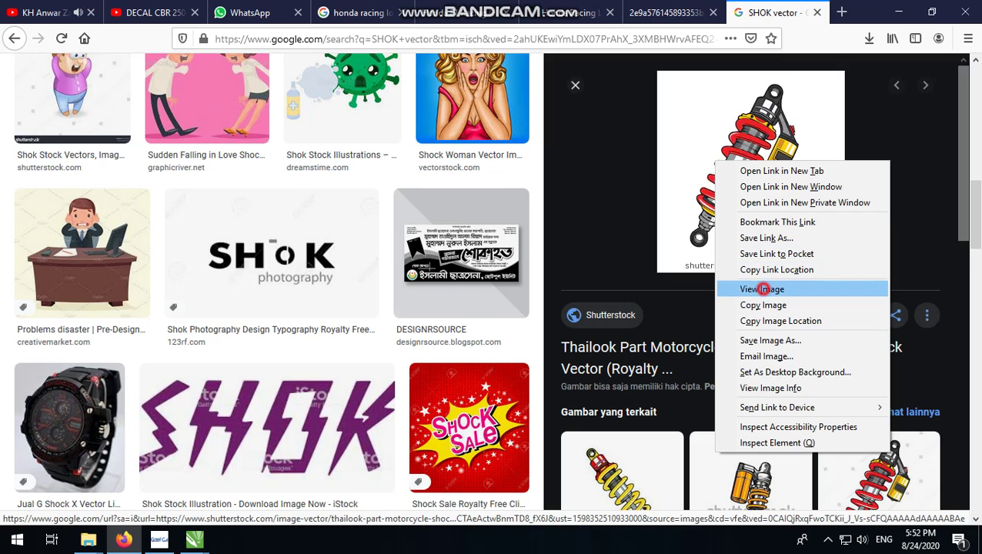
click(762, 287)
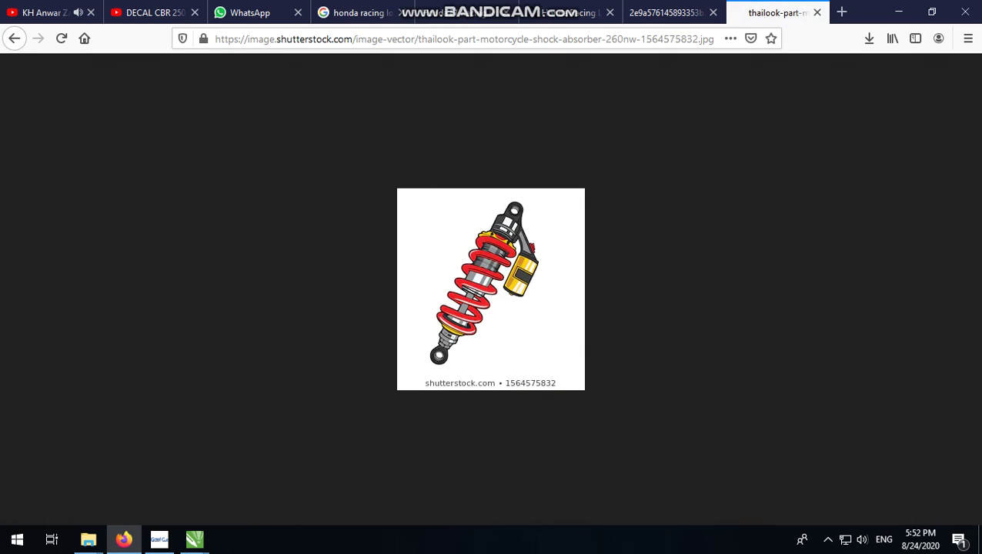
click(14, 38)
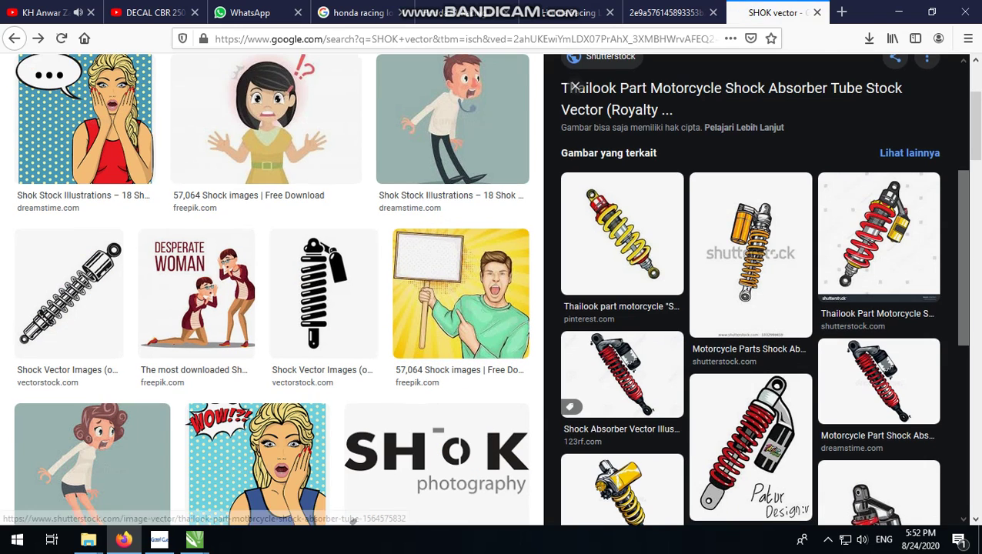
Examine the related shock absorber images, including the gold-and-red Pinterest shock and the ClipartKey Thai Motorcycle Parts Vector
scroll(643, 275, down, 4)
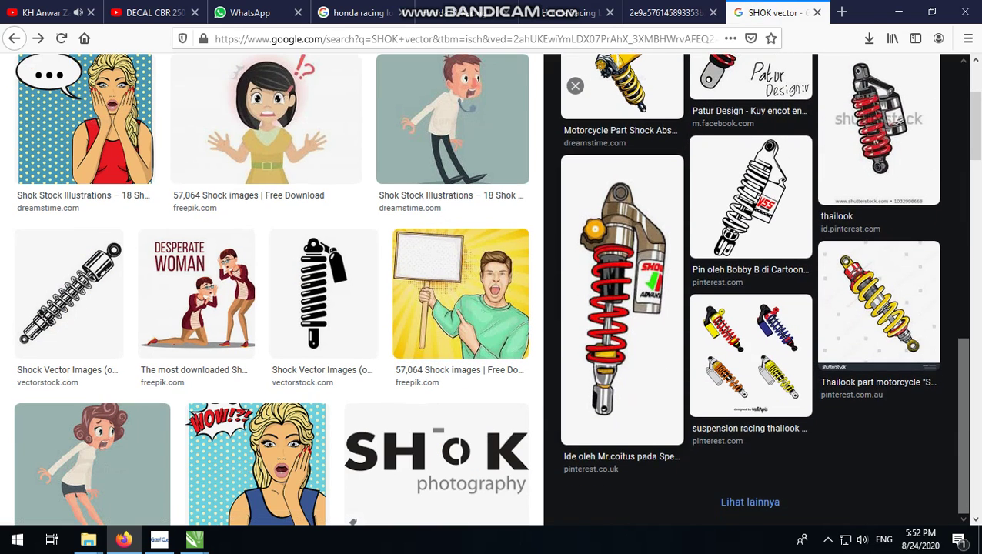
click(643, 275)
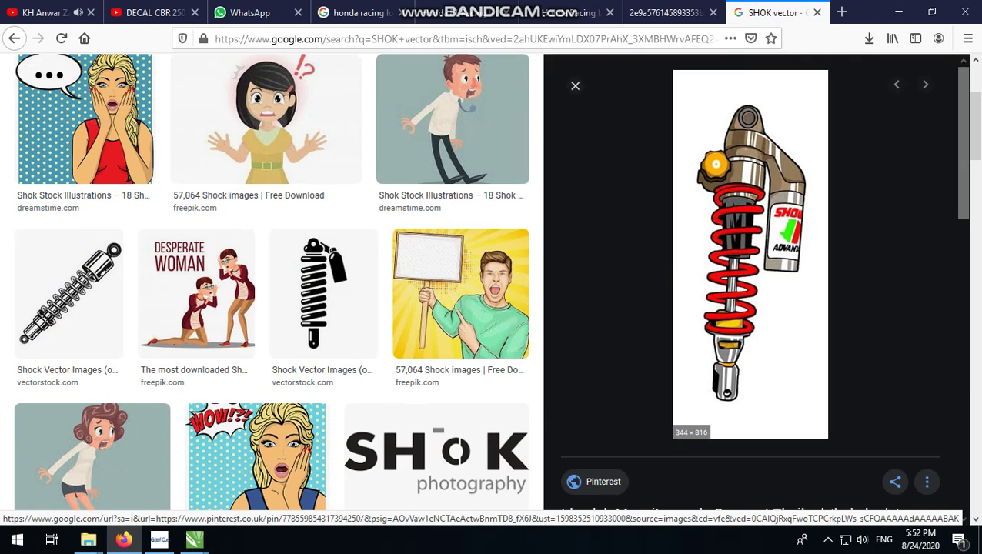
scroll(750, 293, down, 5)
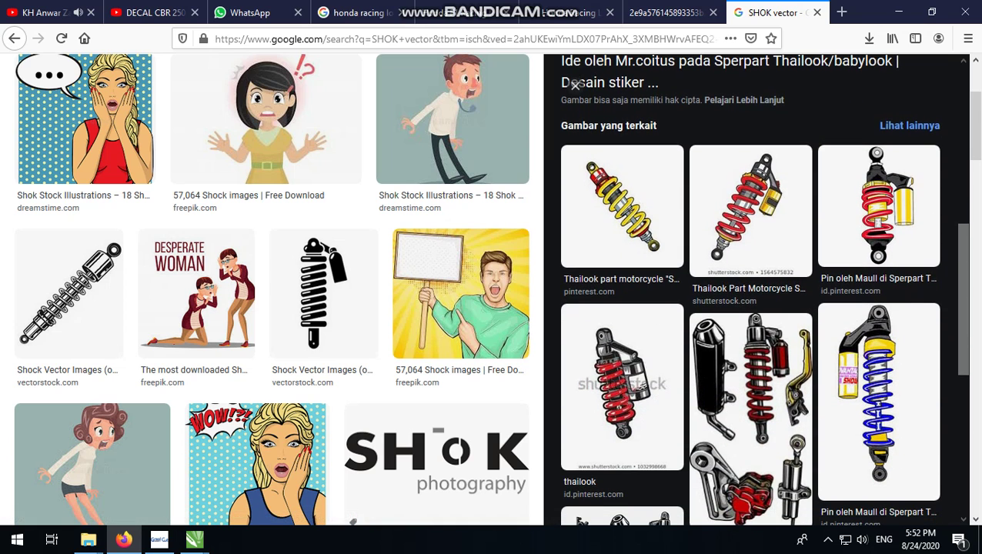
scroll(762, 289, down, 3)
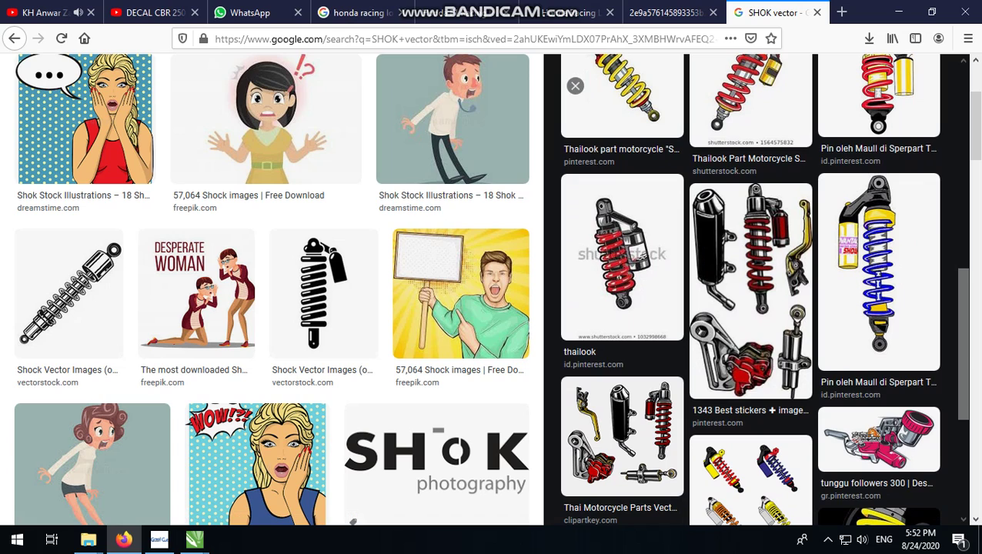
click(629, 422)
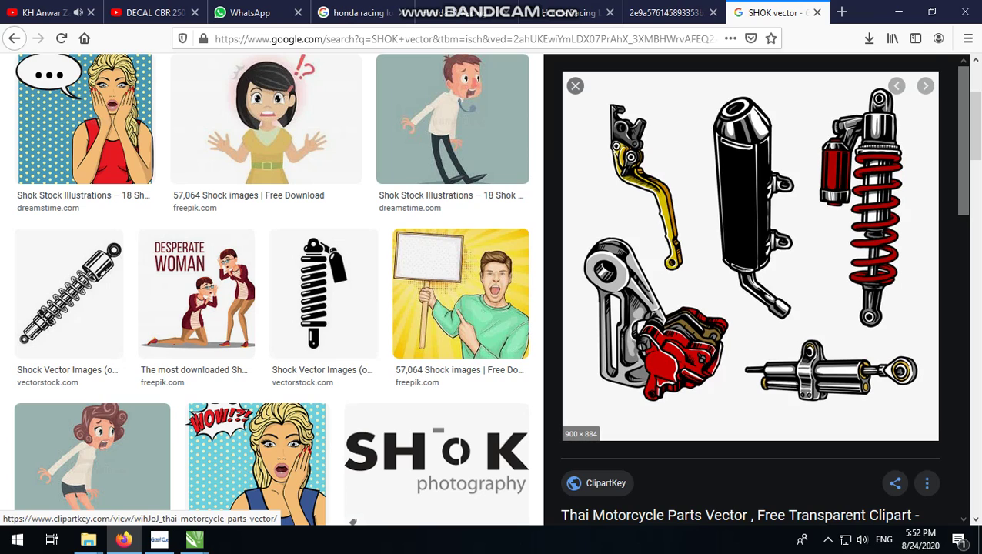
scroll(750, 290, down, 5)
scroll(751, 290, down, 3)
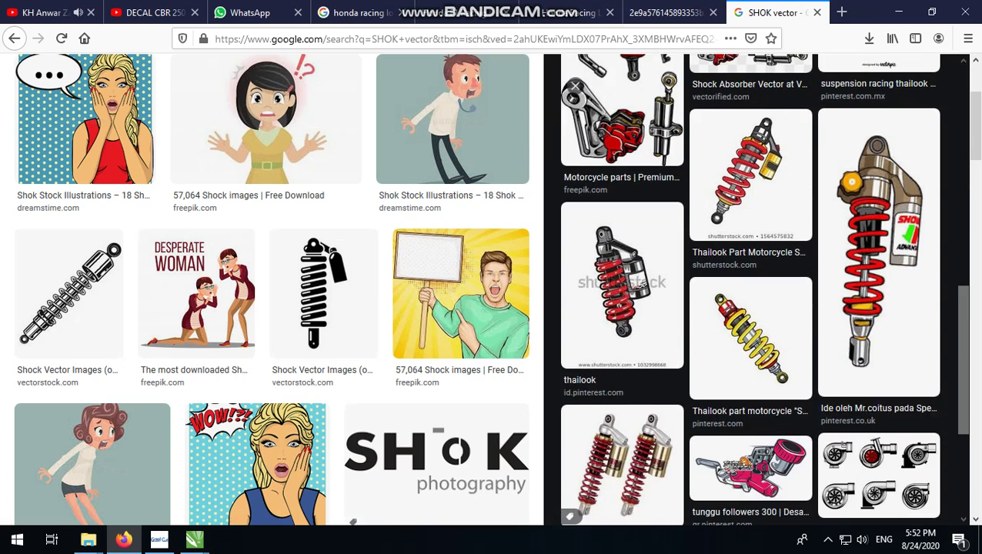
scroll(751, 290, up, 10)
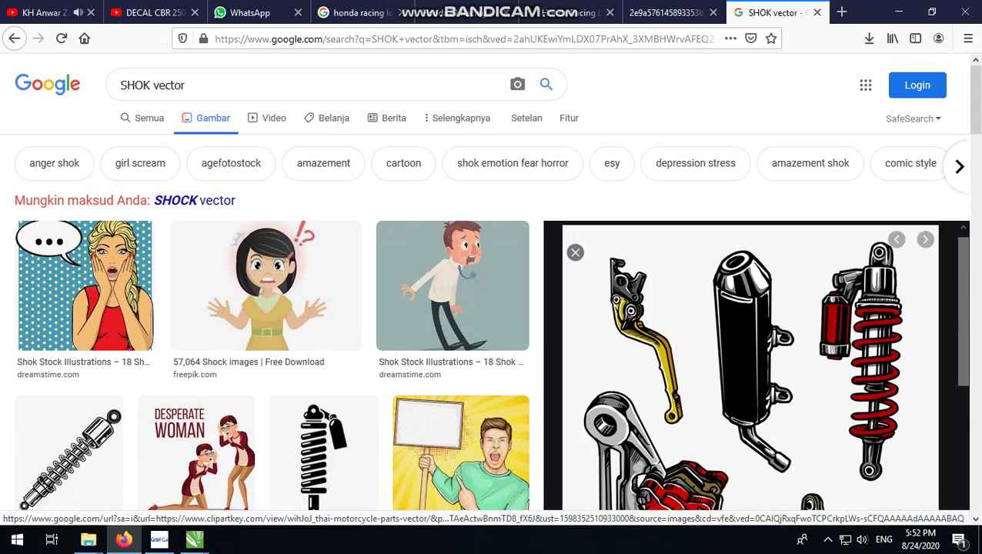
scroll(751, 290, down, 5)
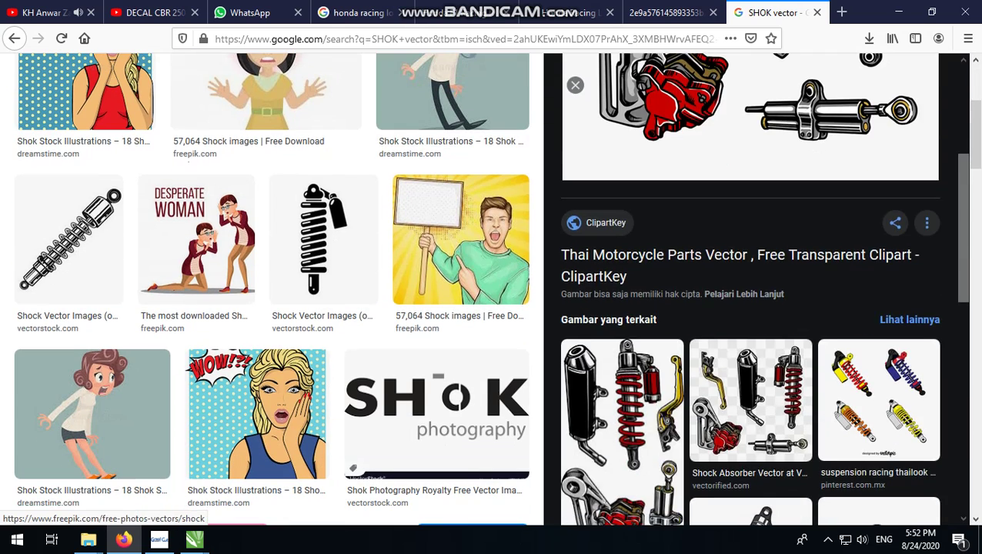
Open the Thai Motorcycle Parts Vector image on its own and copy it
right_click(771, 197)
click(829, 341)
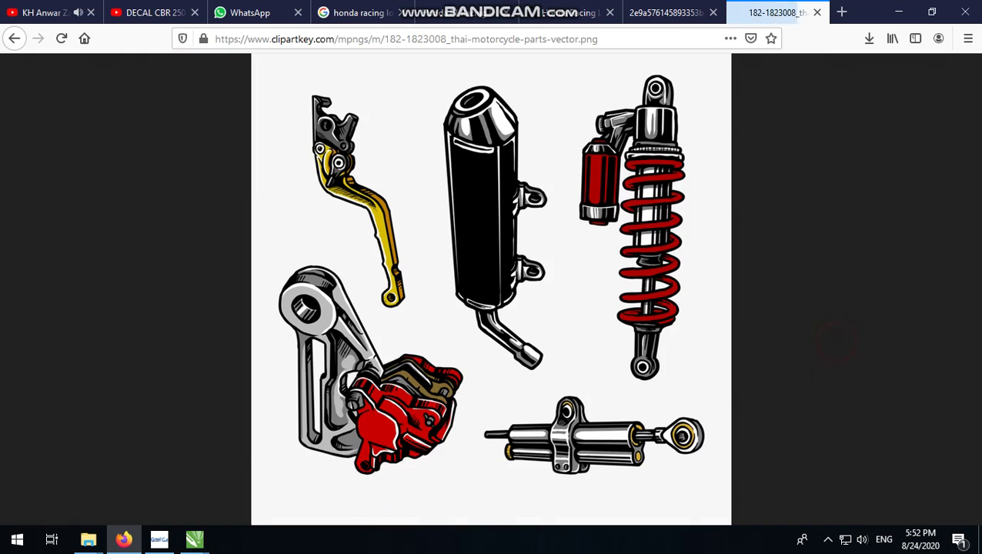
click(493, 306)
right_click(493, 306)
click(514, 317)
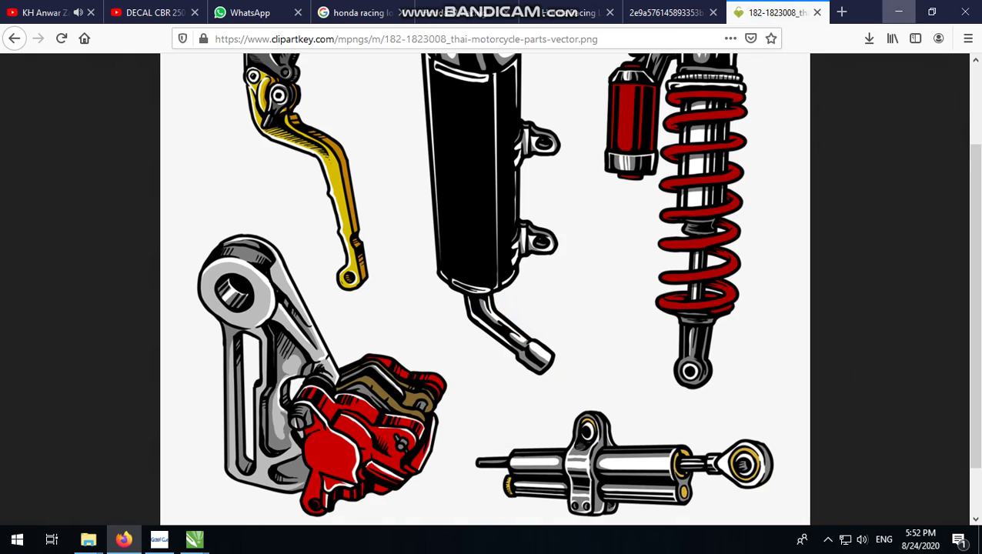
Switch to CorelDRAW, paste the copied motorcycle parts image and place it beside the LOSS DOLL logo, before its first letter
click(899, 11)
scroll(462, 231, down, 3)
right_click(464, 172)
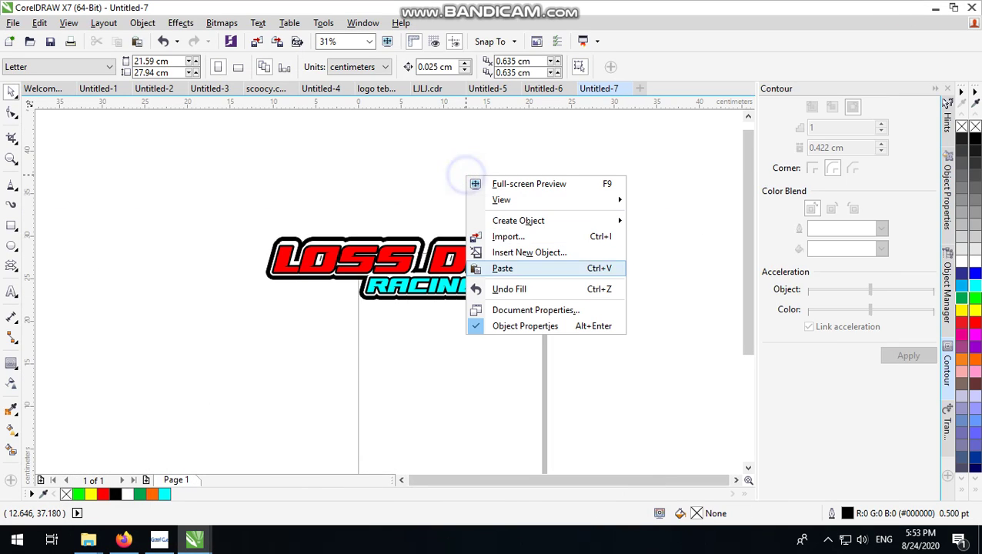
click(508, 269)
scroll(490, 339, down, 2)
drag(491, 339, 293, 252)
scroll(292, 252, up, 2)
Outline-trace the motorcycle parts bitmap as Clipart, removing the background and deleting the original image
right_click(296, 254)
mouse_move(349, 195)
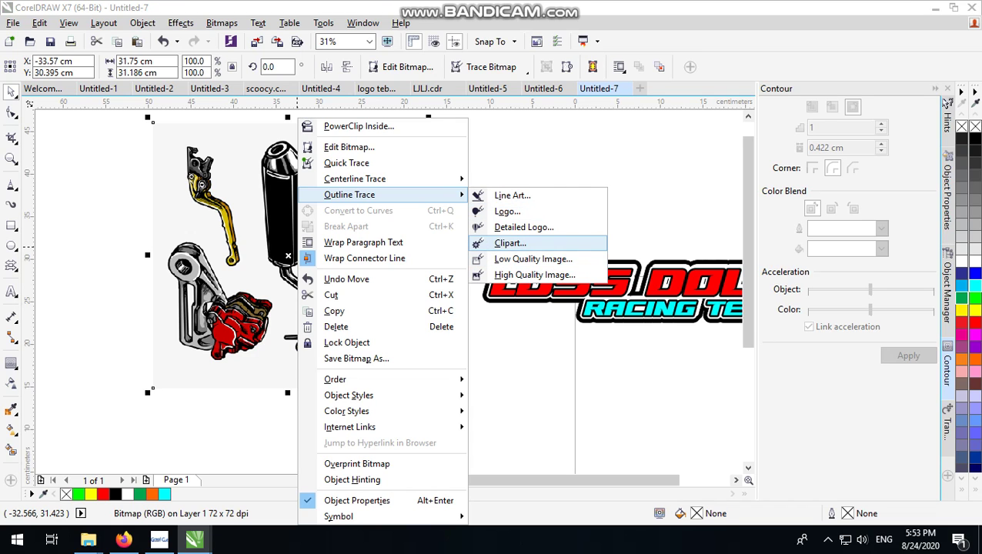
click(509, 243)
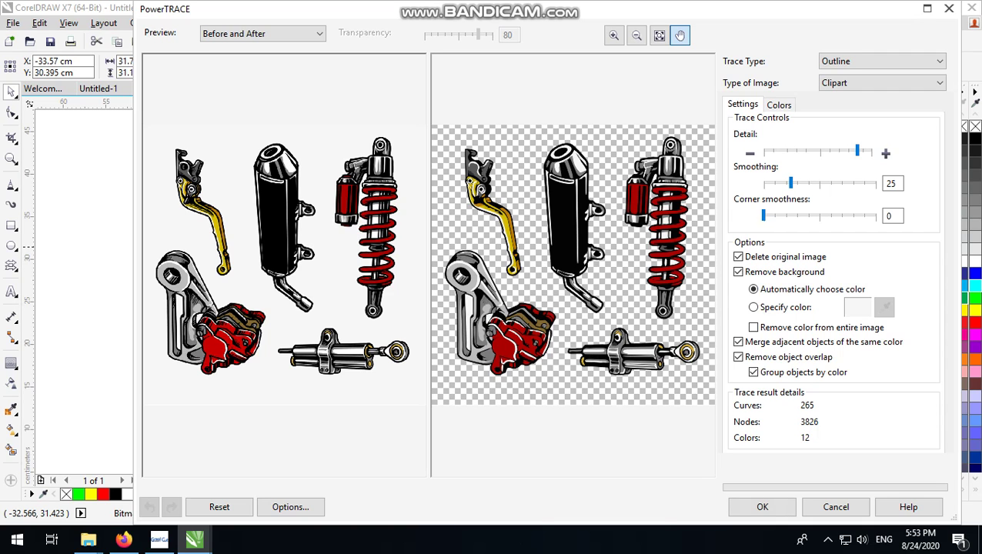
click(758, 506)
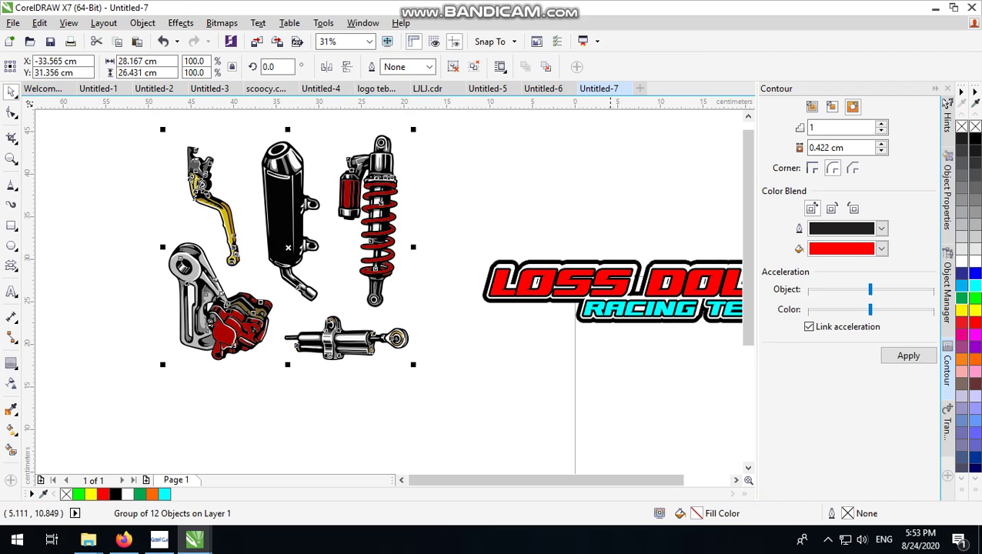
Ungroup the traced motorcycle parts and the nested dark red colour group
click(452, 66)
drag(318, 121, 431, 316)
click(350, 183)
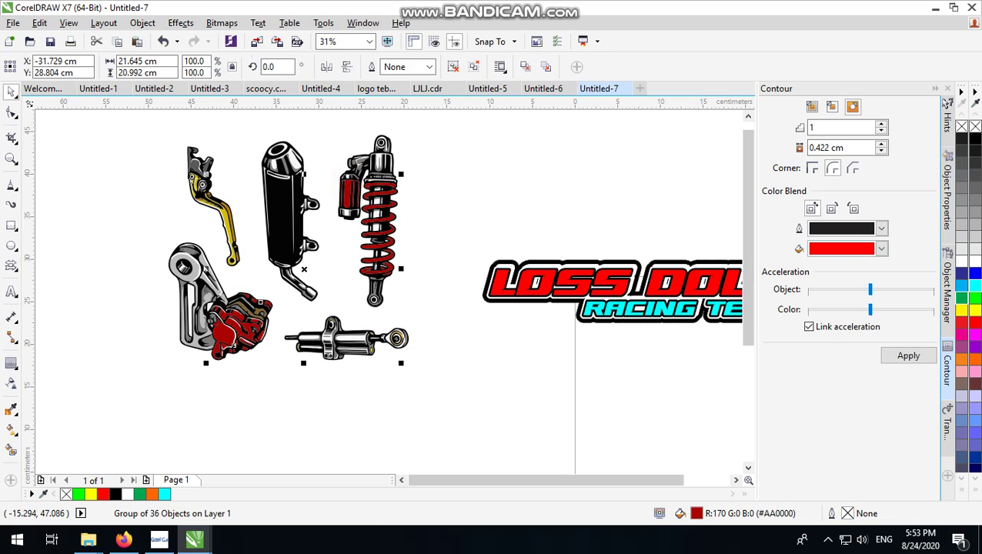
click(453, 66)
drag(313, 121, 431, 246)
click(421, 146)
click(390, 147)
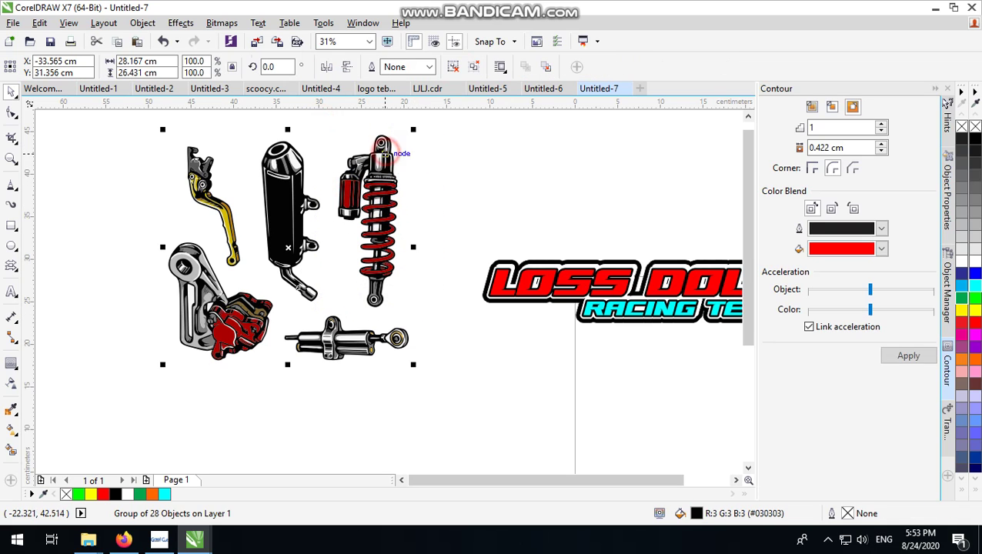
Select all the traced motorcycle parts, ungroup every remaining colour group and clear the selection
scroll(332, 281, down, 1)
drag(392, 180, 143, 412)
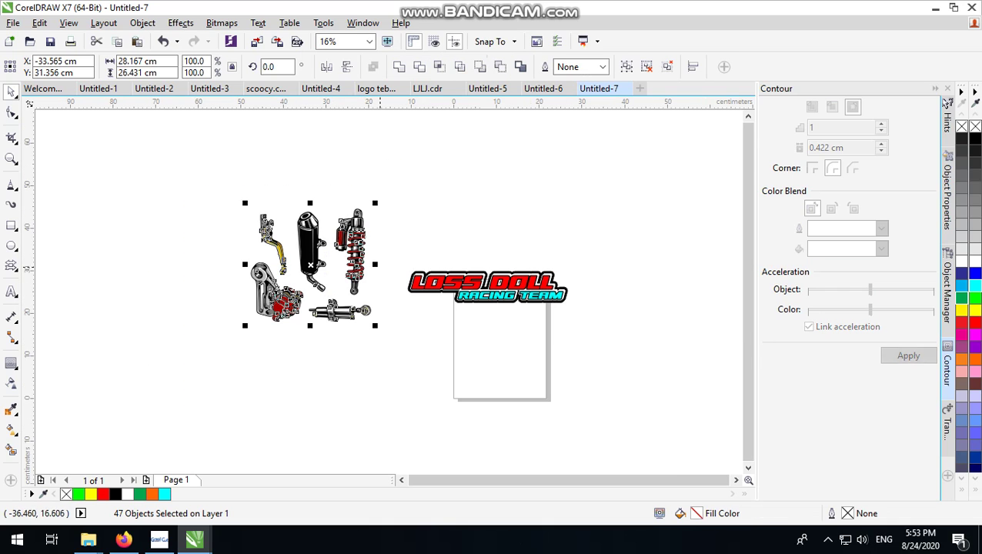
click(661, 66)
click(416, 160)
scroll(375, 233, up, 1)
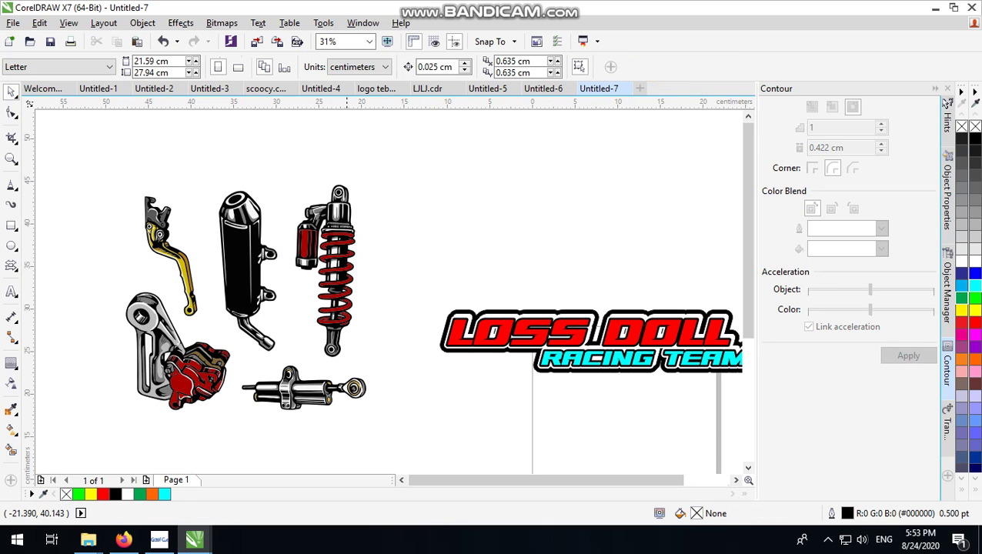
Group the red shock absorber's pieces, move the group close to the logo and rotate it about 39 degrees
drag(285, 169, 408, 369)
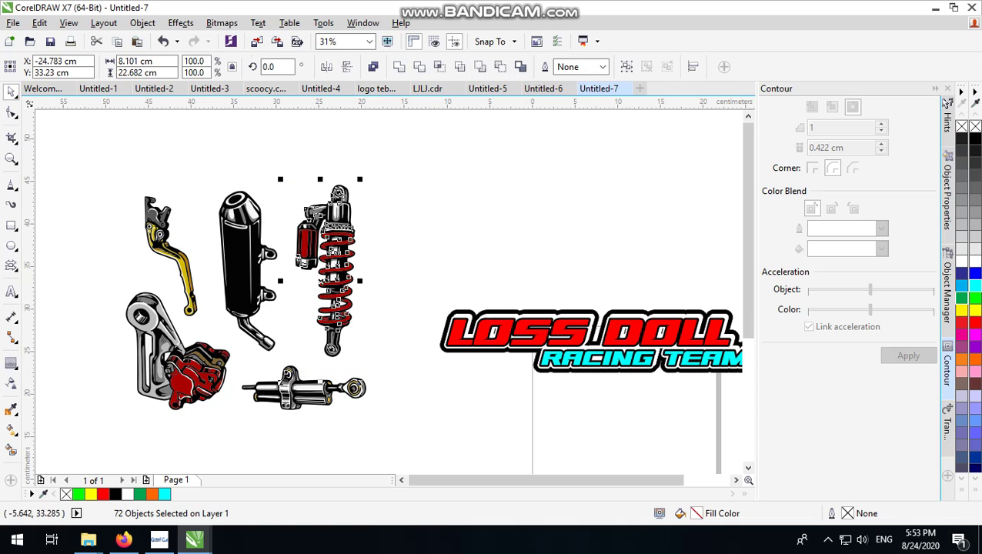
click(396, 200)
drag(281, 153, 397, 359)
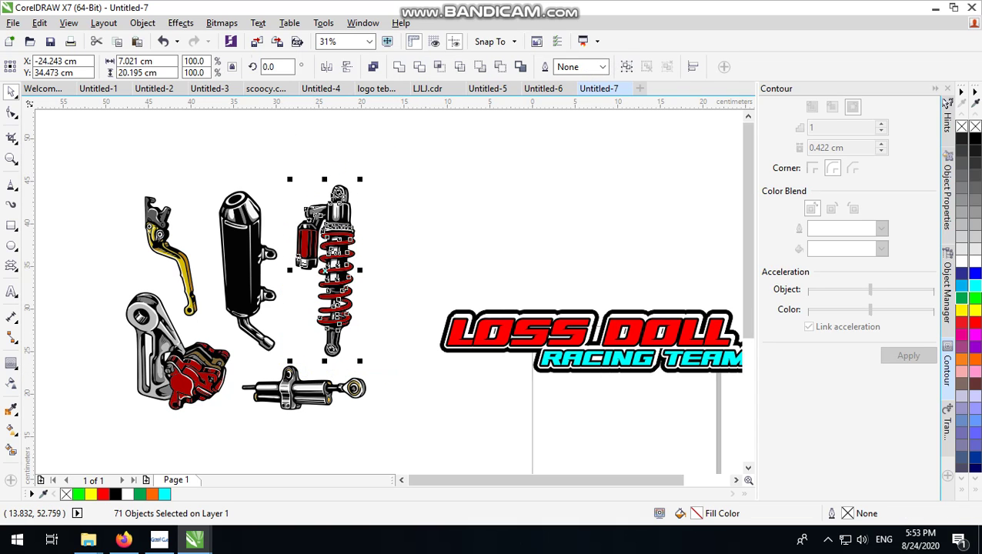
click(626, 66)
drag(337, 248, 398, 329)
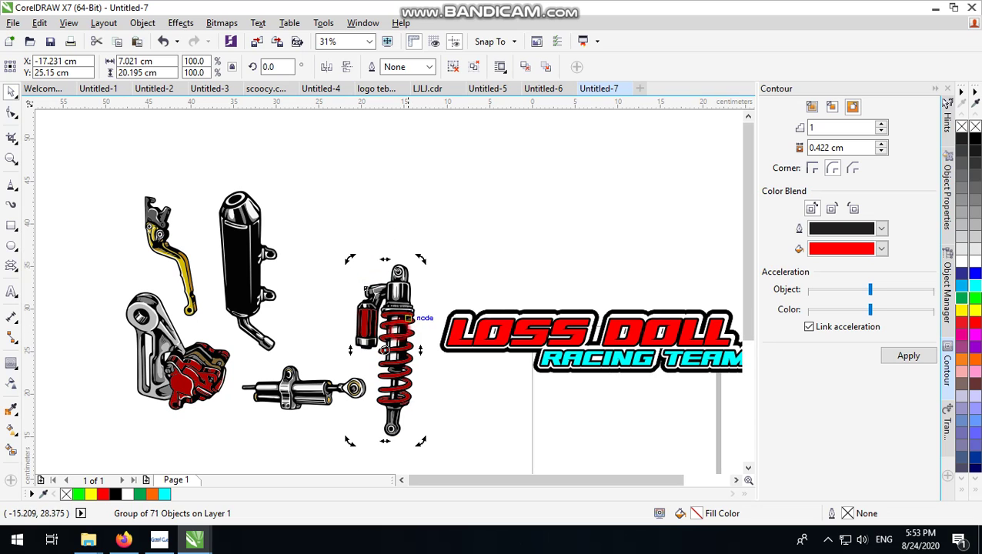
drag(420, 260, 356, 258)
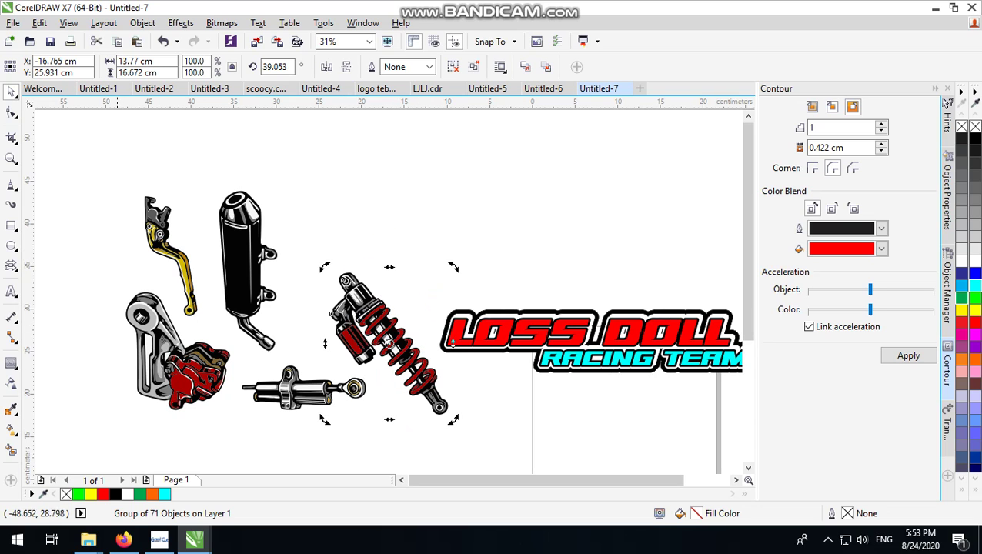
Group the exhaust muffler's pieces and move the group above the rotated shock absorber, near the start of the logo
click(106, 285)
drag(111, 279, 242, 427)
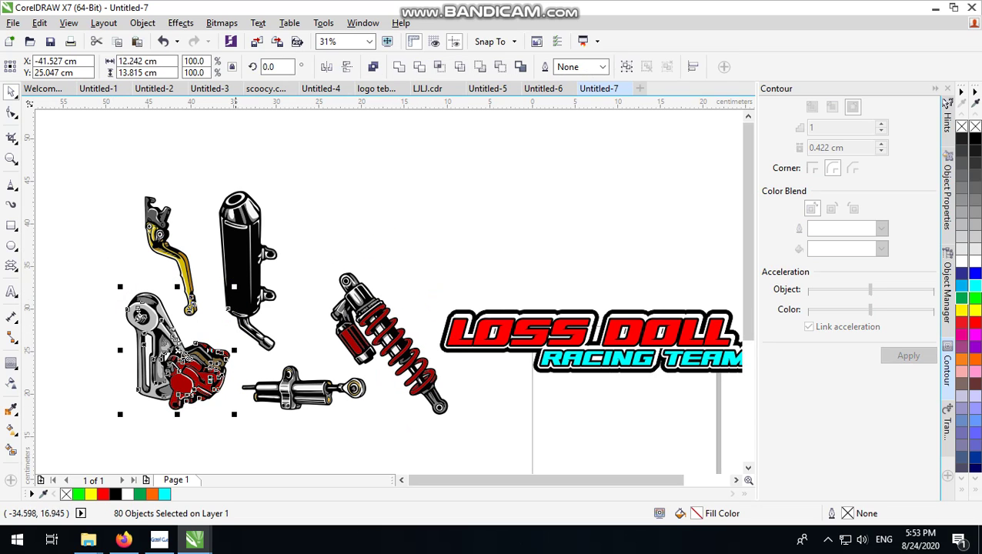
click(213, 318)
drag(211, 176, 311, 352)
drag(217, 178, 303, 351)
drag(259, 257, 429, 212)
click(371, 68)
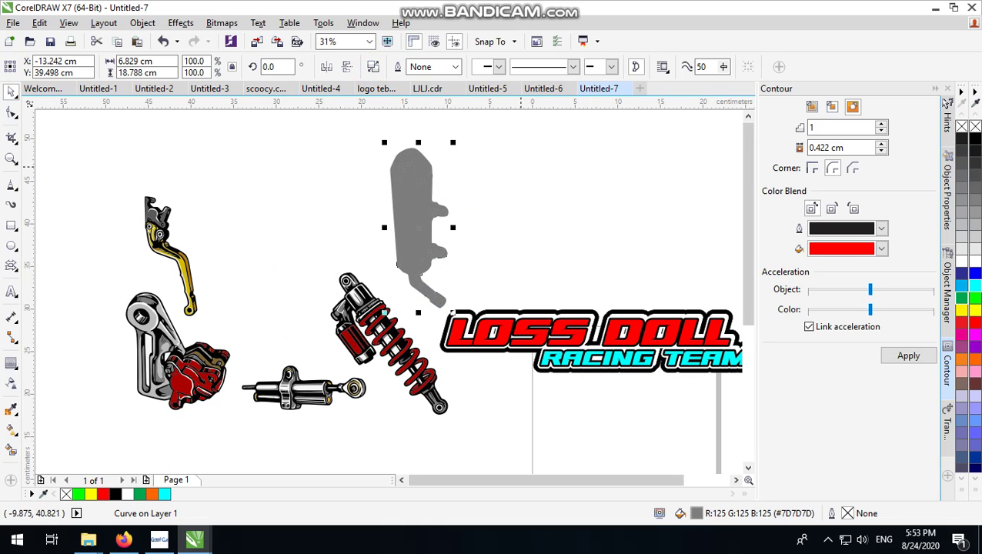
key(ctrl+z)
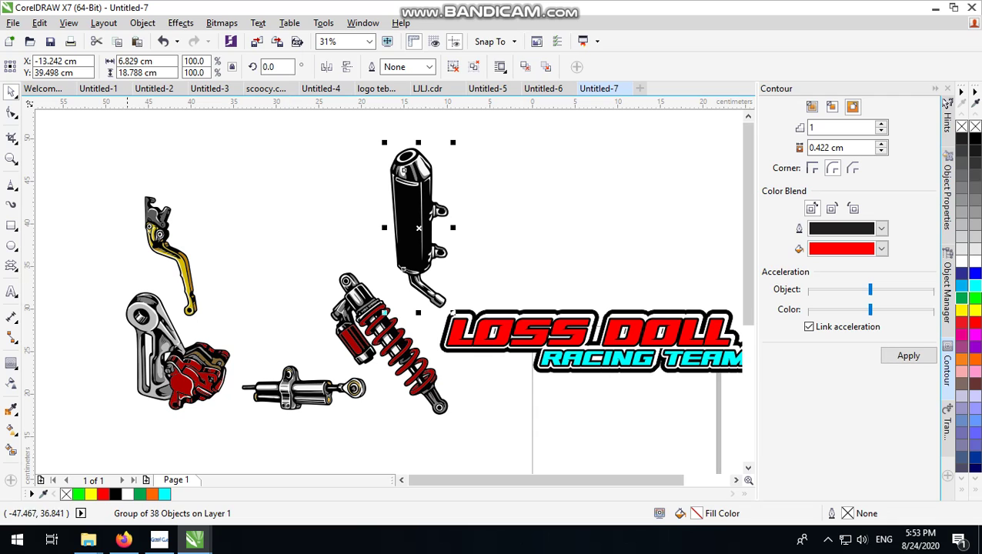
drag(140, 166, 202, 251)
click(124, 269)
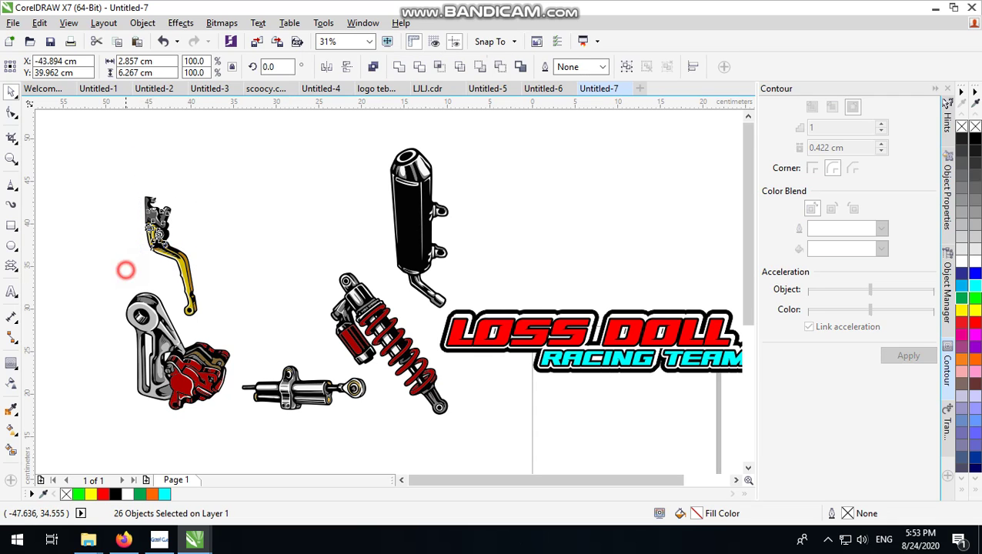
drag(161, 289, 206, 318)
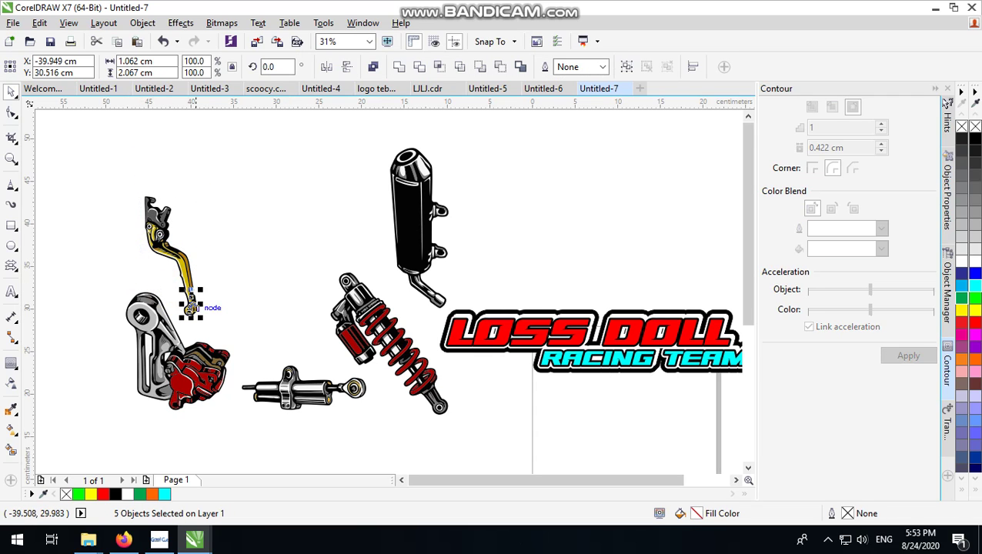
key(Escape)
drag(91, 282, 222, 422)
drag(200, 346, 344, 199)
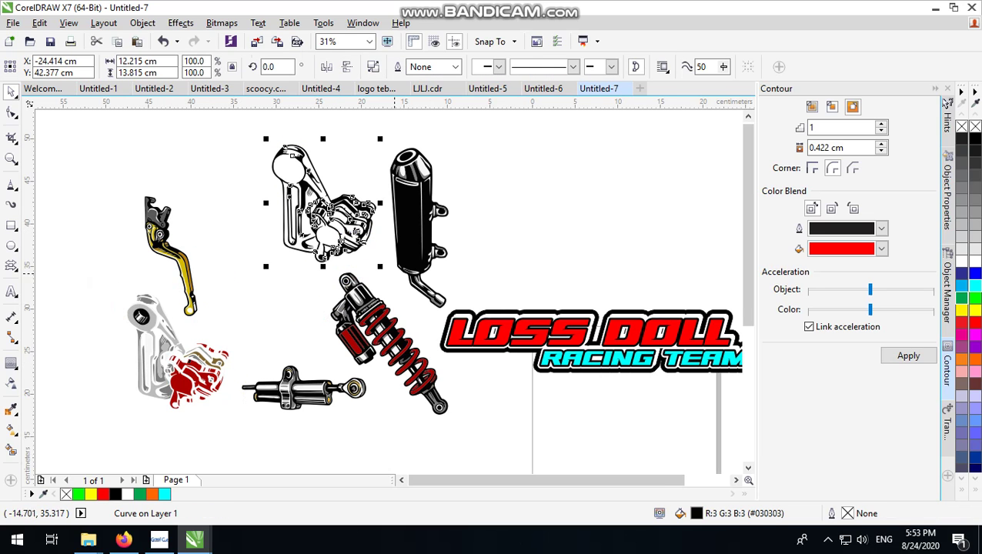
key(ctrl+z)
Move the brake caliper's pieces clear of the other parts and group them, and lower the muffler behind the shock absorber
drag(111, 281, 235, 422)
drag(197, 365, 160, 407)
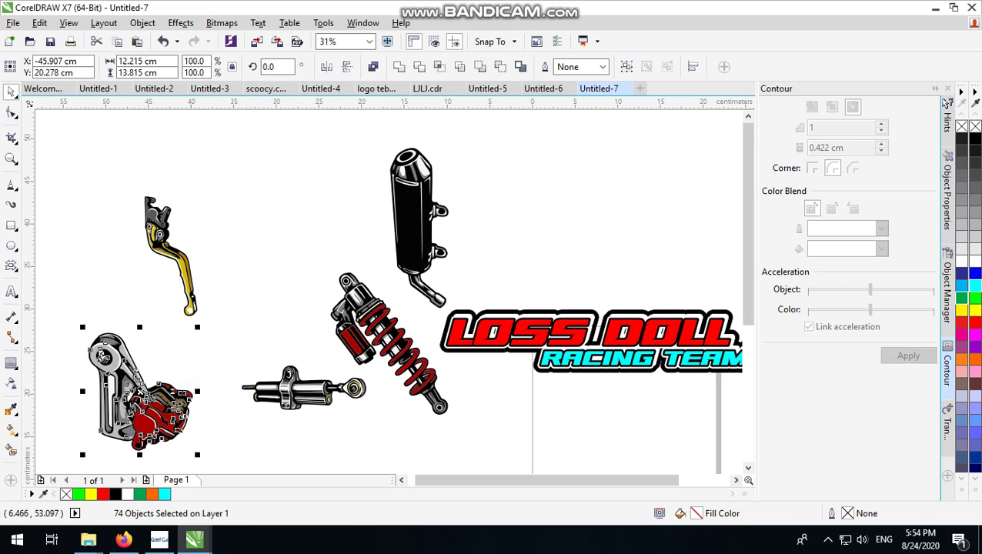
click(626, 66)
click(412, 195)
drag(412, 196, 425, 296)
Delete the gold brake lever and the horizontal steering damper
drag(113, 167, 234, 333)
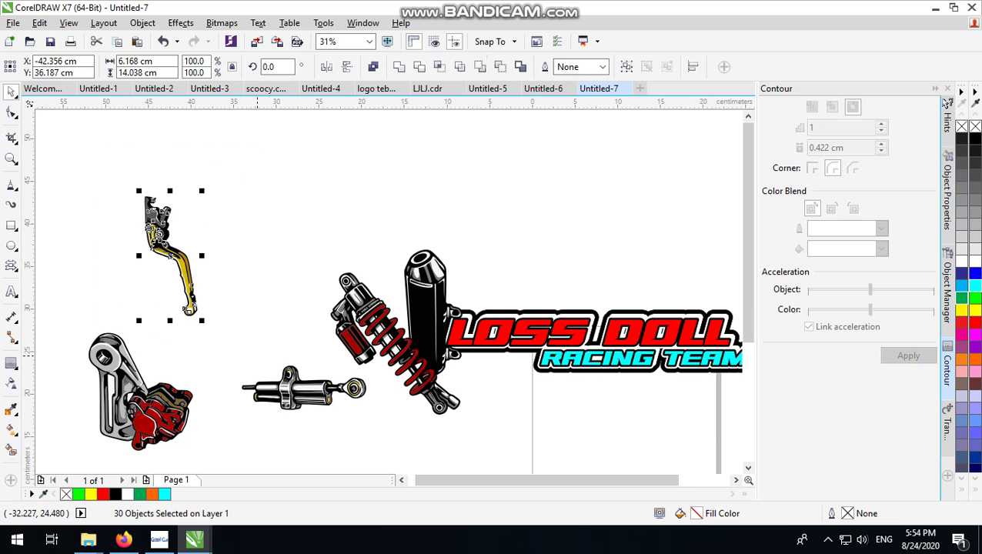
key(Delete)
click(212, 259)
click(300, 391)
key(Delete)
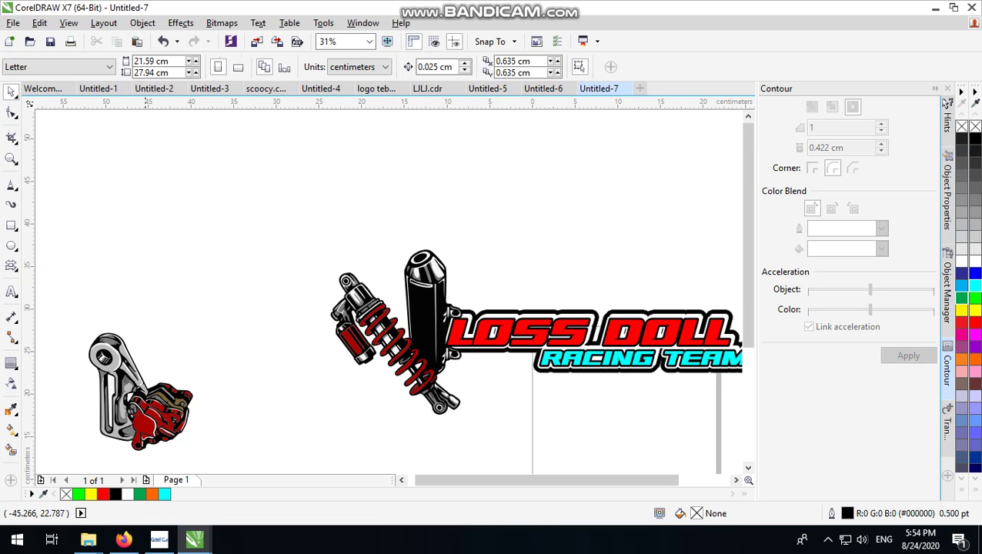
Move the brake caliper group over the shock absorber and muffler, and undo its trial rotation
click(152, 391)
drag(152, 391, 441, 356)
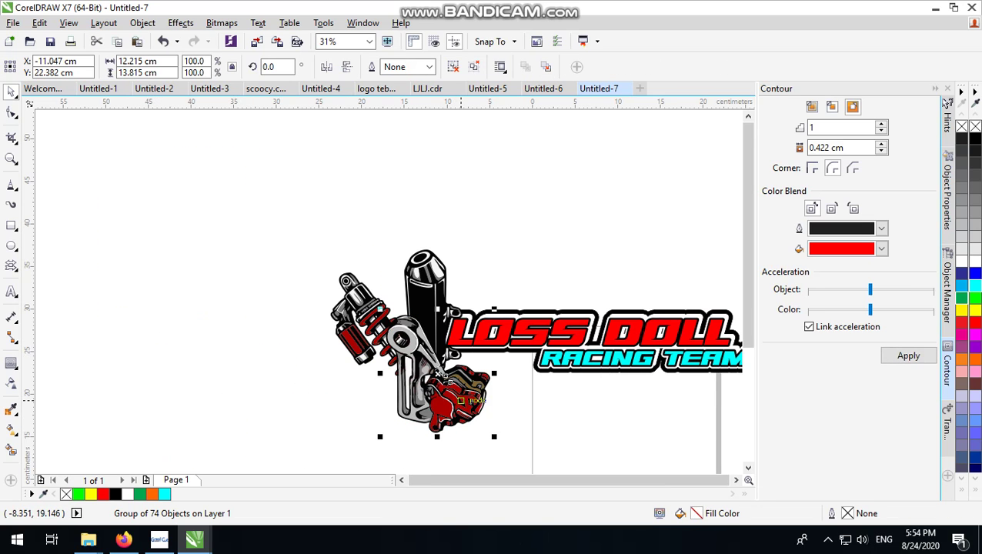
click(438, 360)
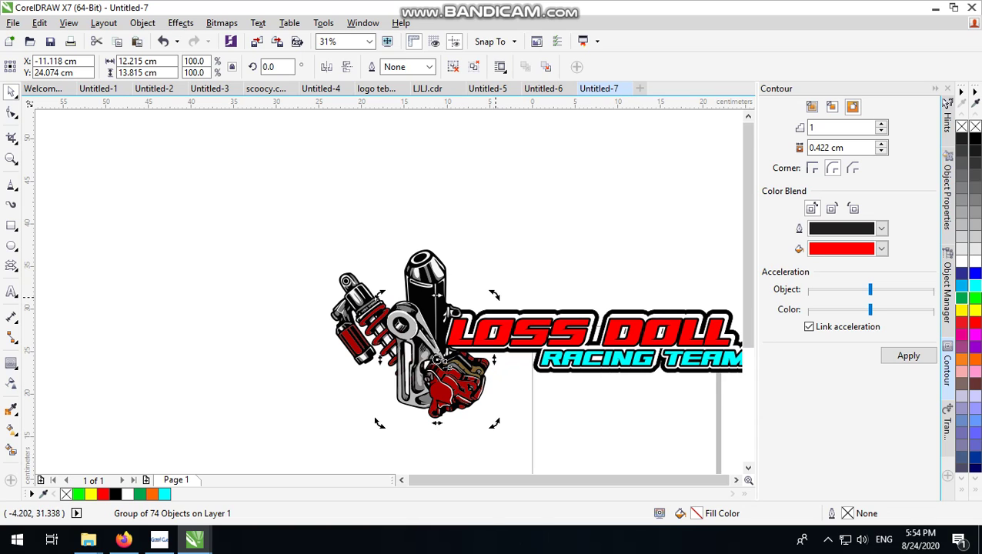
drag(494, 295, 482, 377)
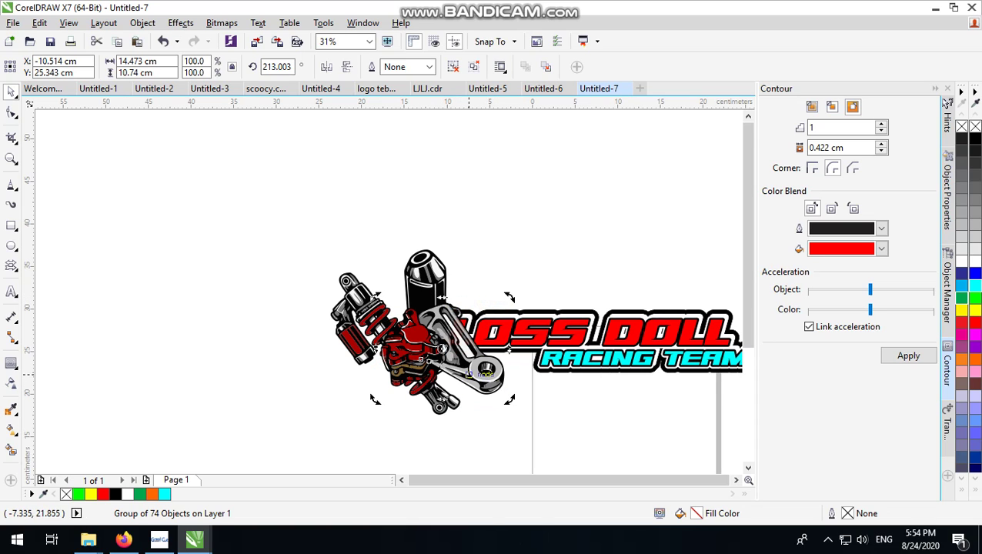
key(ctrl+z)
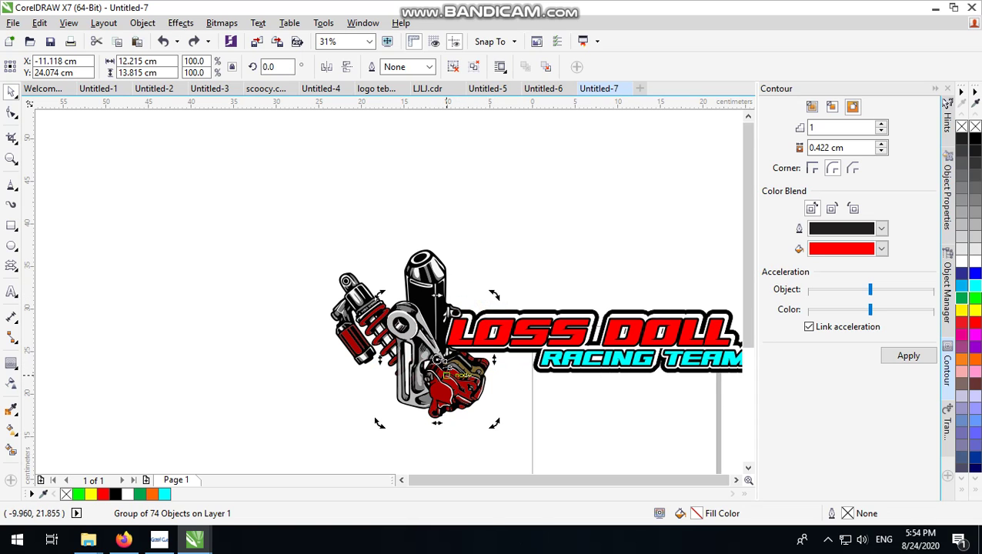
Group the shock absorber, muffler and brake caliper, and rotate the group about 29 degrees counterclockwise
click(318, 227)
scroll(314, 336, down, 2)
scroll(417, 334, up, 2)
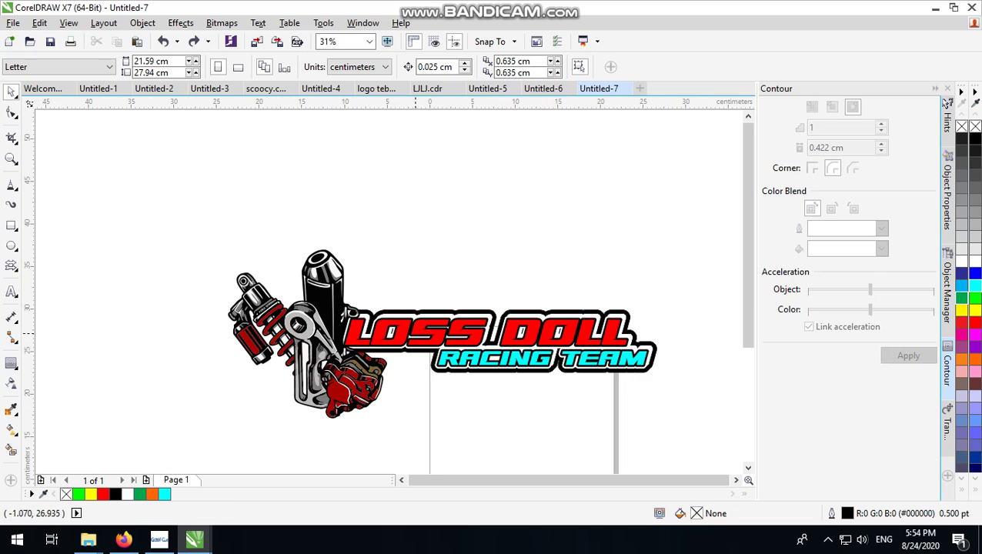
drag(199, 244, 457, 421)
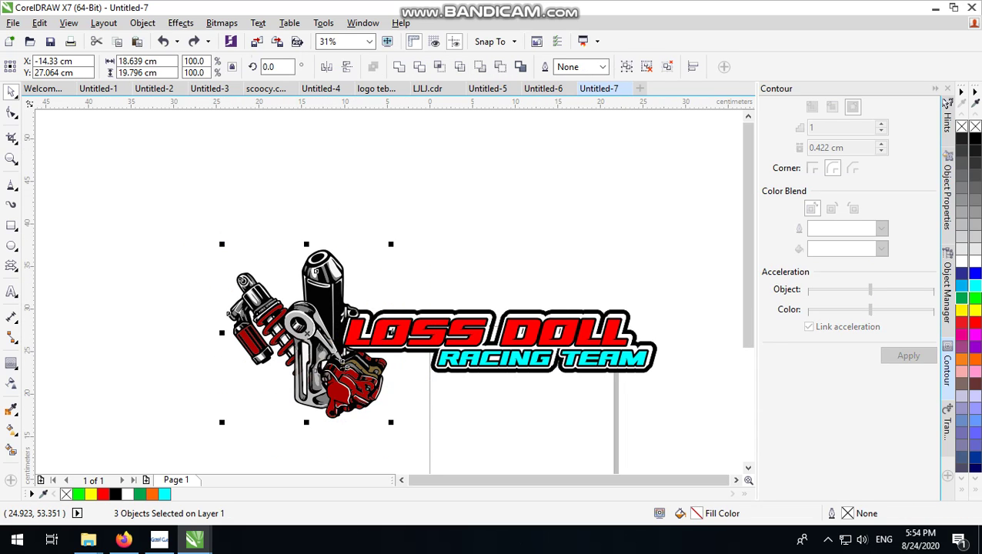
click(627, 64)
click(322, 312)
drag(390, 245, 336, 232)
Move the rotated parts group behind the start of the lettering so the letters overlap it
click(339, 354)
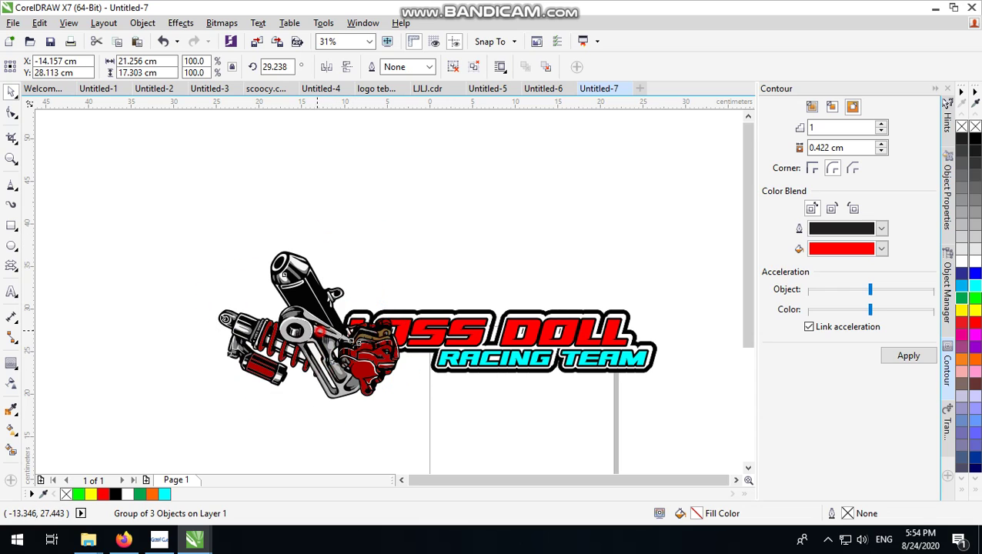
drag(338, 354, 384, 370)
scroll(419, 377, up, 1)
scroll(368, 332, down, 1)
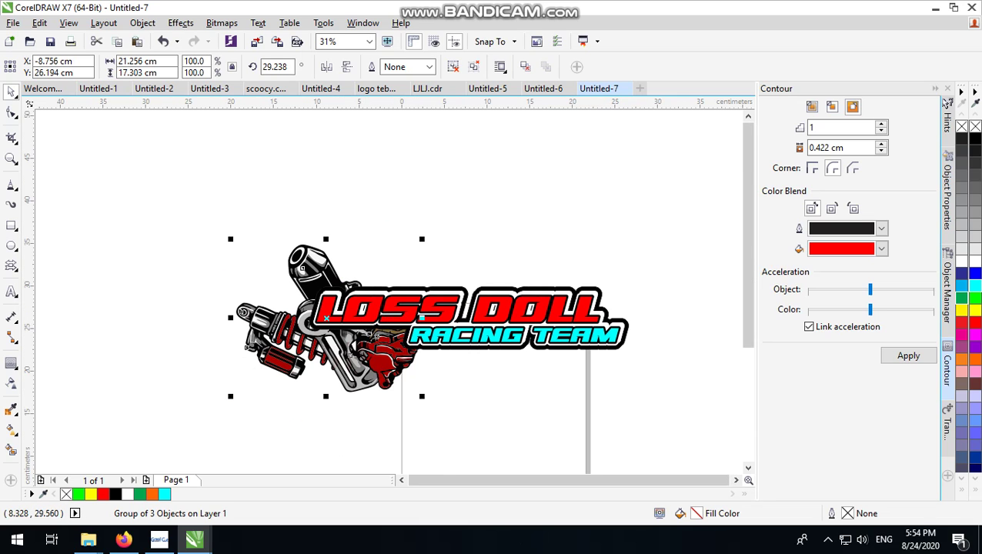
click(385, 234)
Enlarge the LOSS DOLL RACING TEAM lettering to about 45.6 cm wide and flatten it to about 10.9 cm high
drag(678, 253, 248, 384)
drag(633, 281, 703, 267)
drag(507, 264, 538, 295)
click(530, 272)
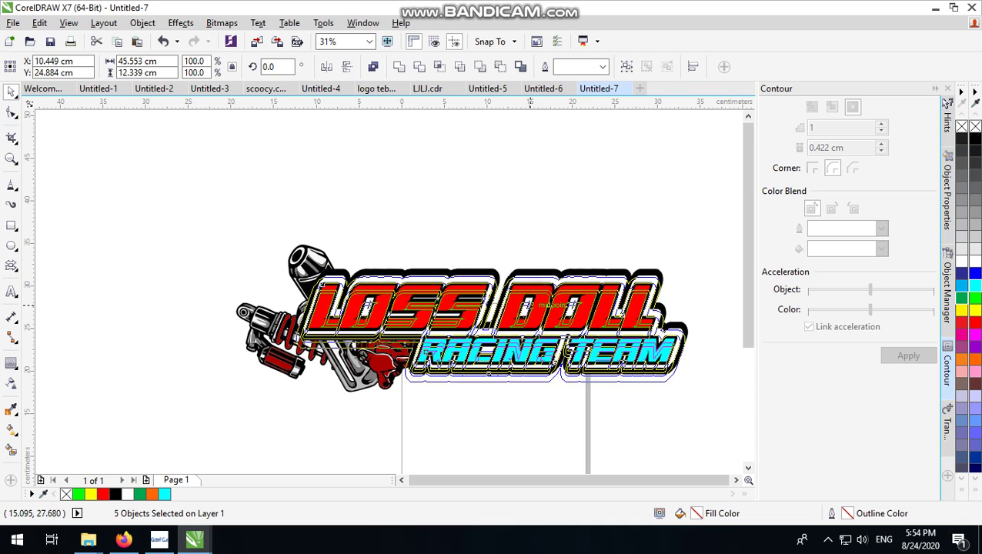
drag(487, 384, 488, 375)
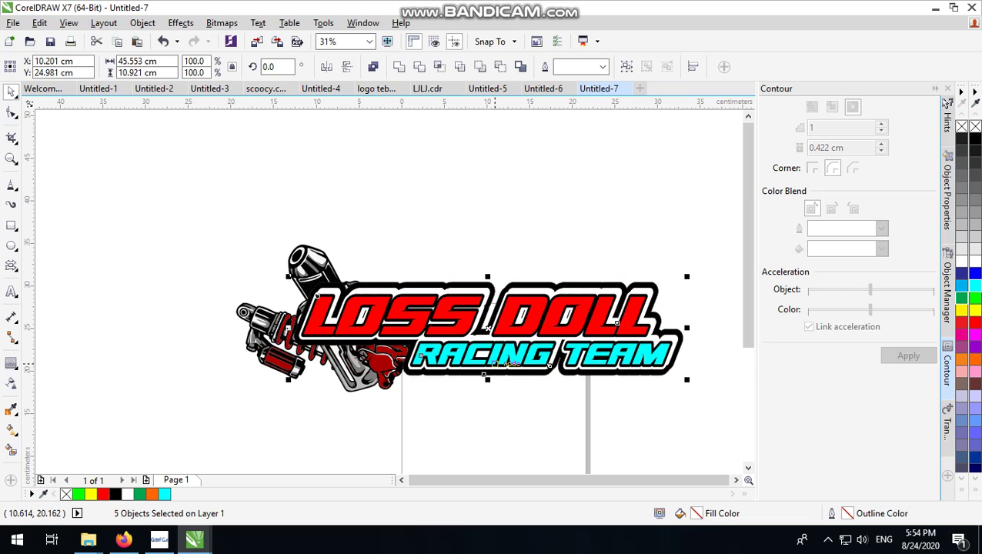
click(573, 232)
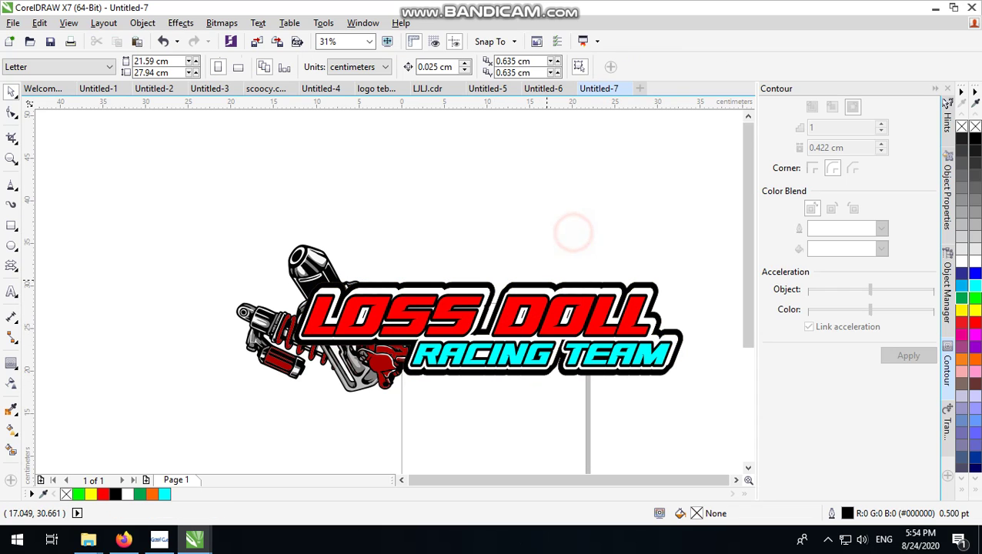
scroll(524, 272, down, 2)
scroll(525, 323, up, 2)
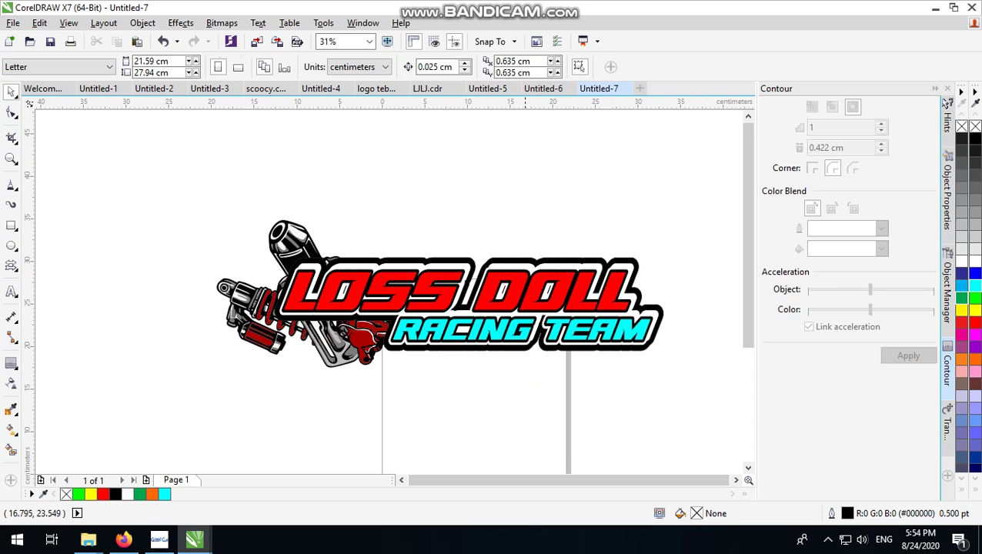
Draw a horizontal rectangle about 36.5 cm wide and 2.4 cm high just above the LOSS DOLL lettering
click(12, 225)
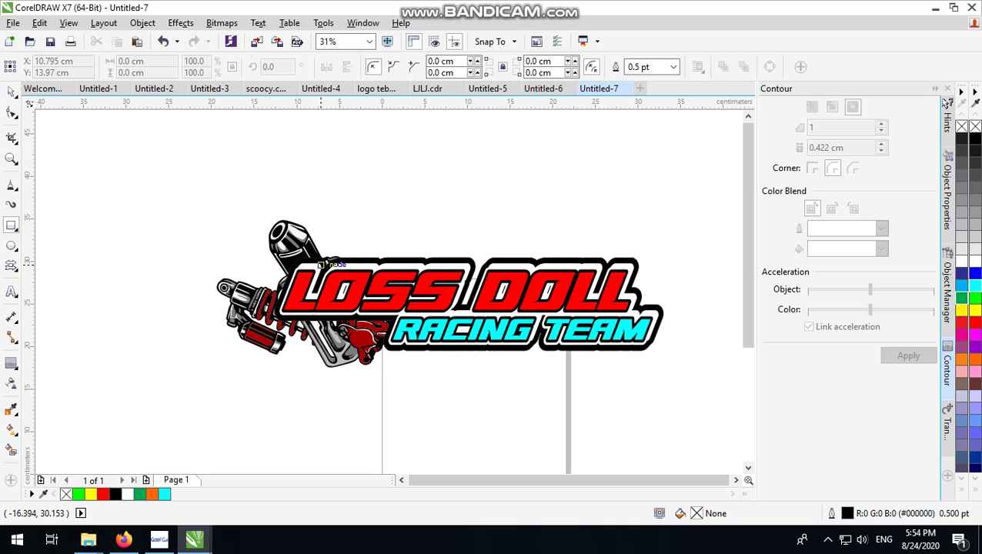
scroll(553, 198, up, 2)
scroll(240, 254, down, 2)
drag(200, 254, 509, 269)
scroll(204, 261, up, 1)
drag(263, 268, 217, 271)
scroll(216, 267, down, 1)
scroll(361, 264, up, 1)
drag(301, 251, 303, 304)
scroll(300, 292, up, 1)
scroll(303, 304, down, 1)
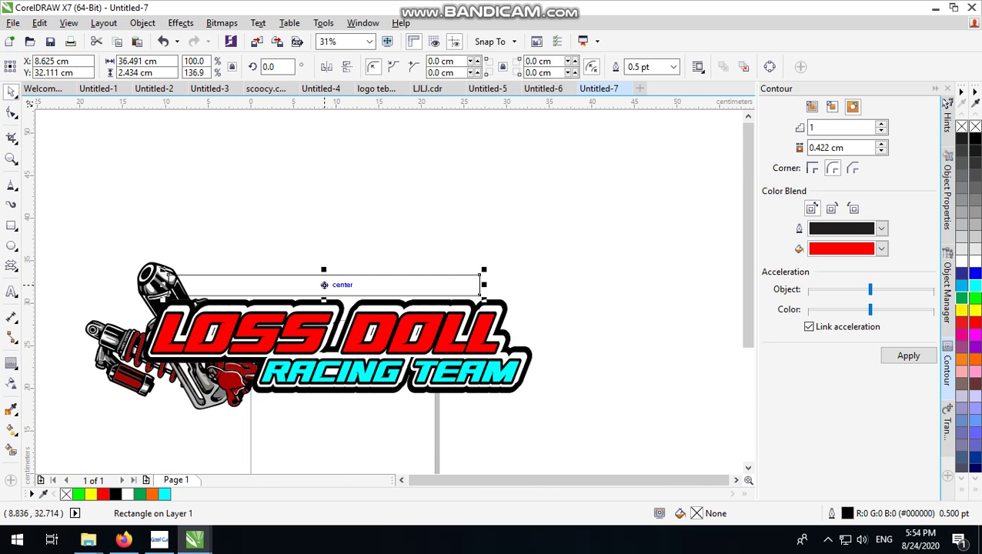
Thin the rectangle to about 1.2 cm high and duplicate it upward to make three stacked bars
scroll(303, 304, up, 1)
drag(341, 254, 344, 274)
scroll(340, 260, up, 1)
drag(343, 274, 351, 221)
scroll(351, 221, down, 4)
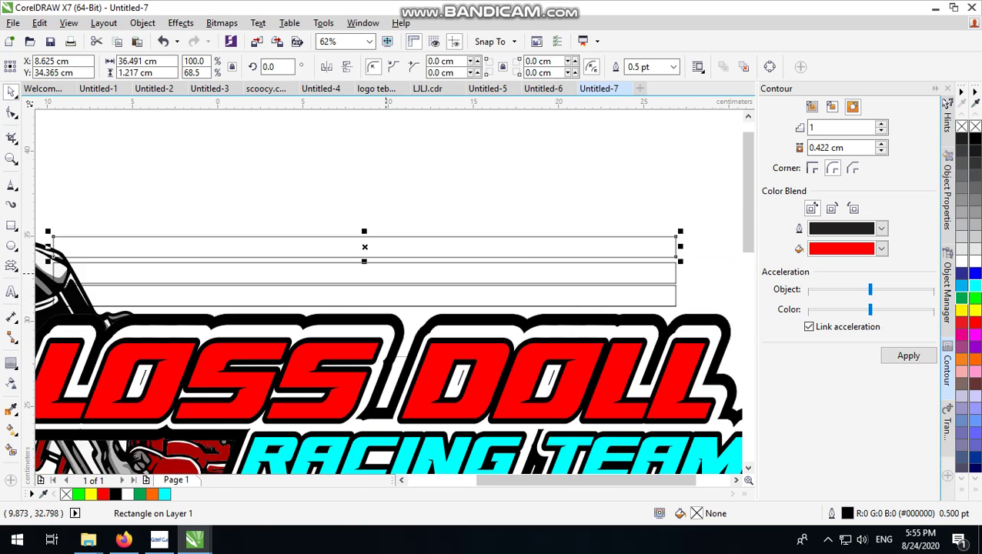
Squash the three stacked bars together to about 3.5 cm in overall height
drag(377, 285, 210, 232)
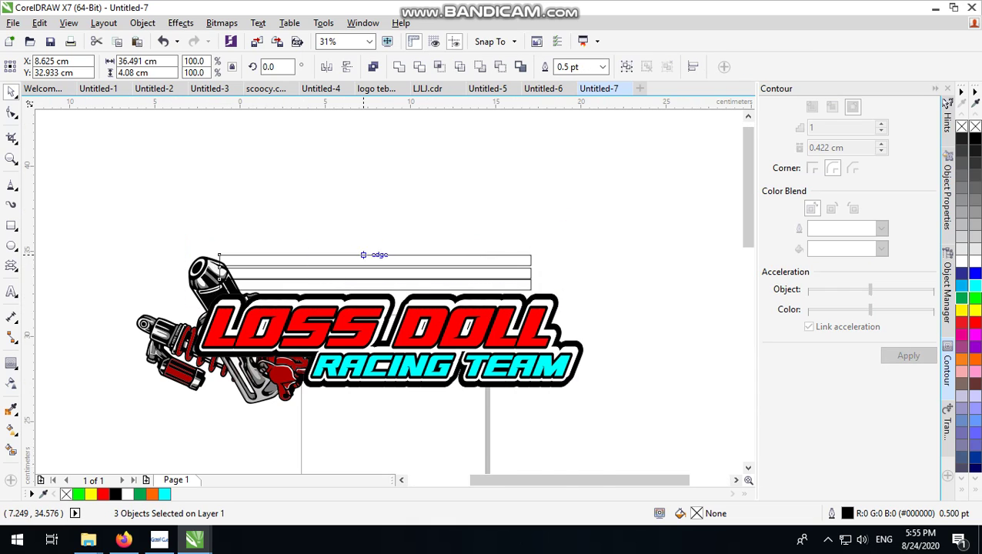
scroll(378, 255, up, 2)
drag(387, 251, 386, 260)
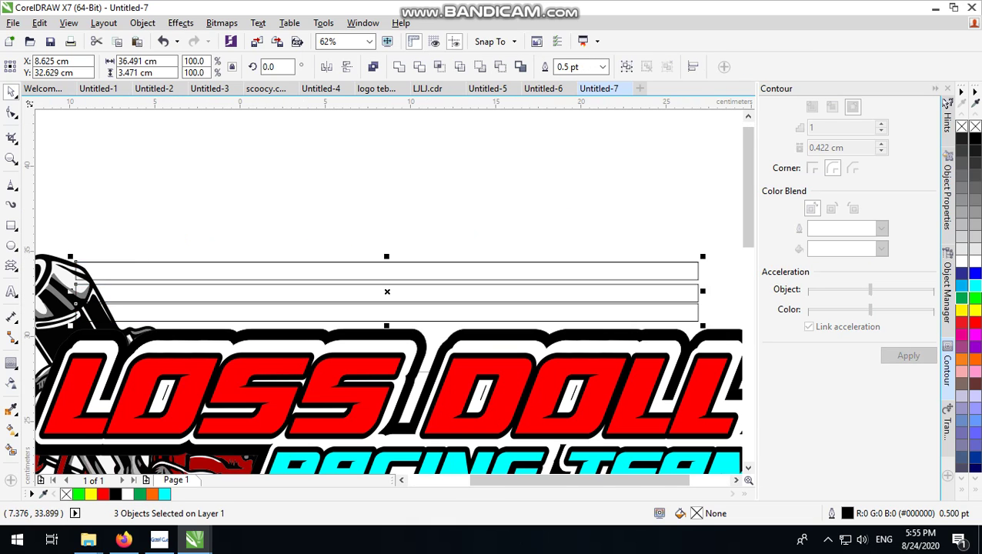
Shift the middle bar upward so the gaps between the three bars are even
scroll(301, 270, down, 2)
scroll(487, 247, up, 4)
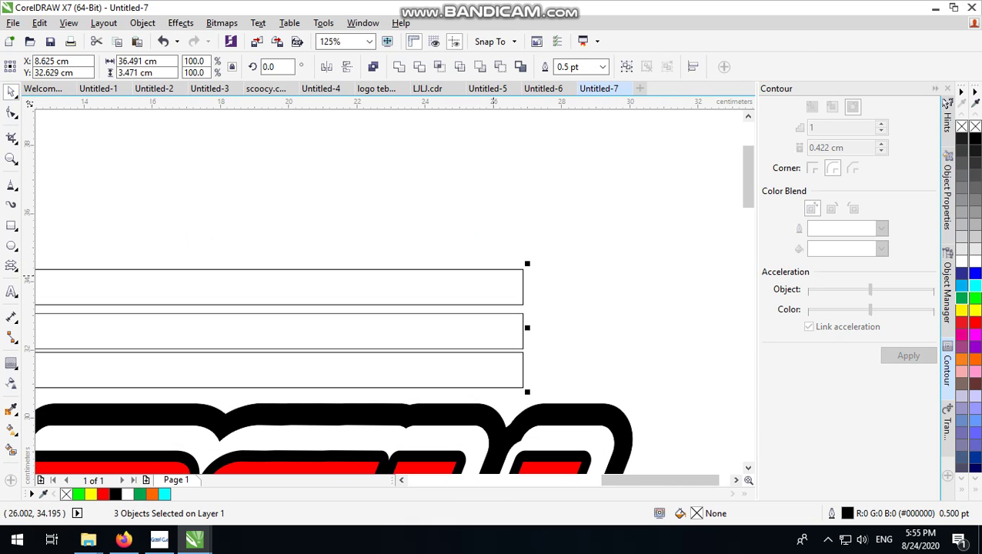
click(565, 278)
click(511, 335)
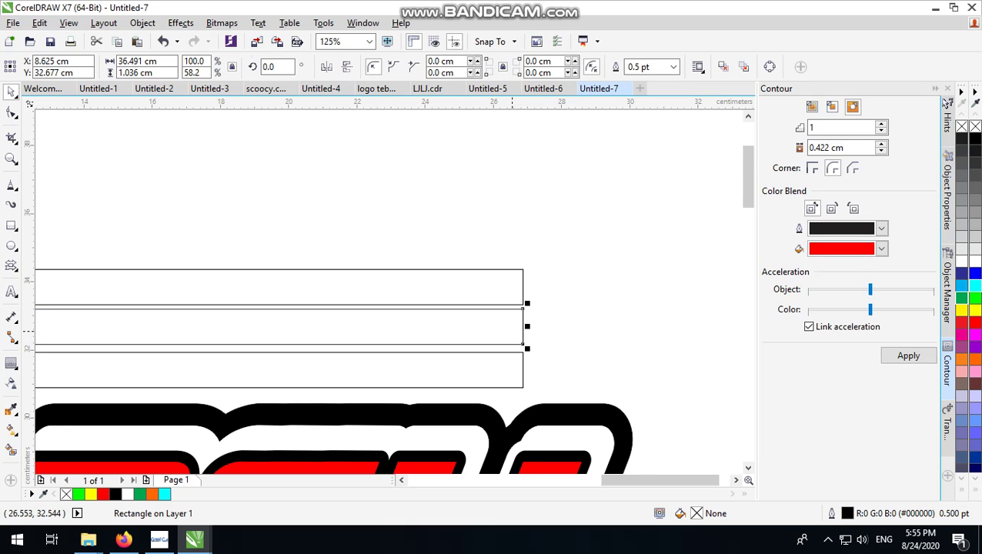
scroll(522, 331, left, 1)
scroll(511, 331, up, 1)
drag(512, 327, 511, 332)
scroll(540, 307, down, 3)
drag(545, 270, 177, 340)
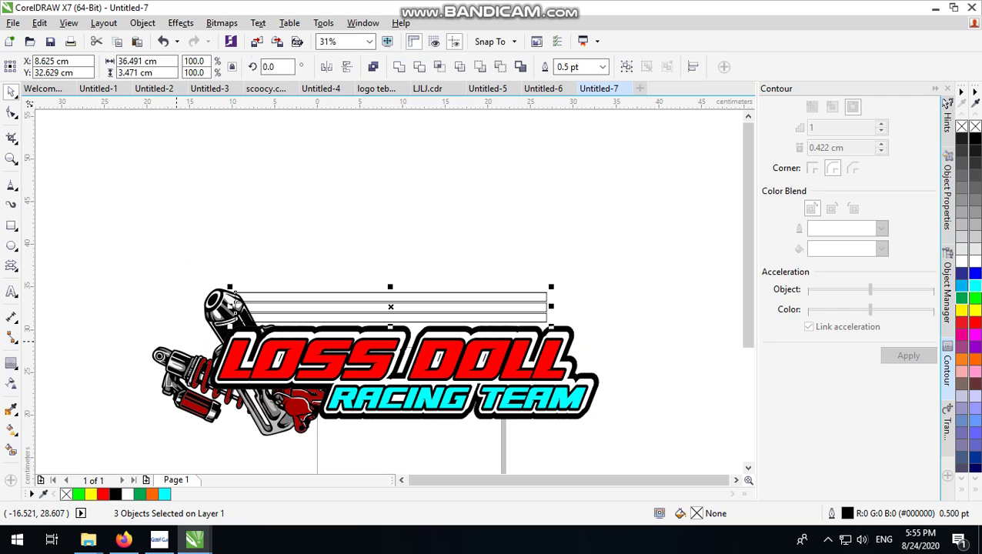
click(421, 226)
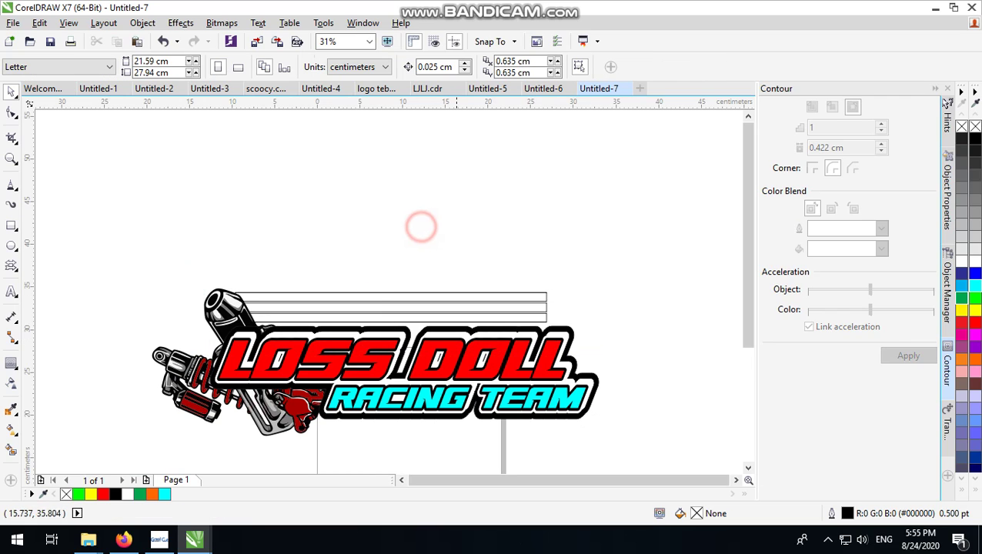
Fill the lowest bar red, the middle bar orange and the uppermost bar yellow
scroll(459, 310, up, 2)
click(482, 329)
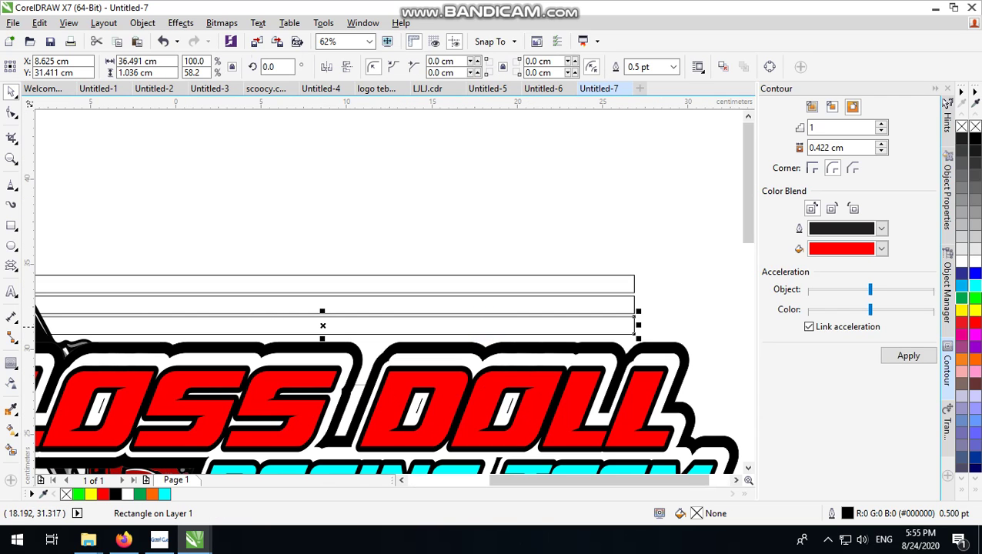
click(975, 322)
drag(576, 283, 575, 292)
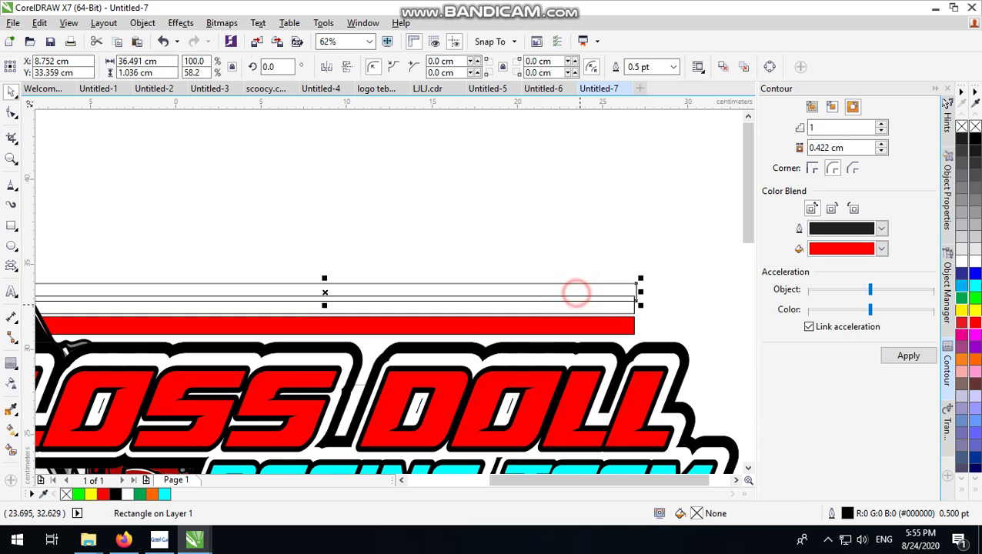
key(ctrl+z)
click(590, 305)
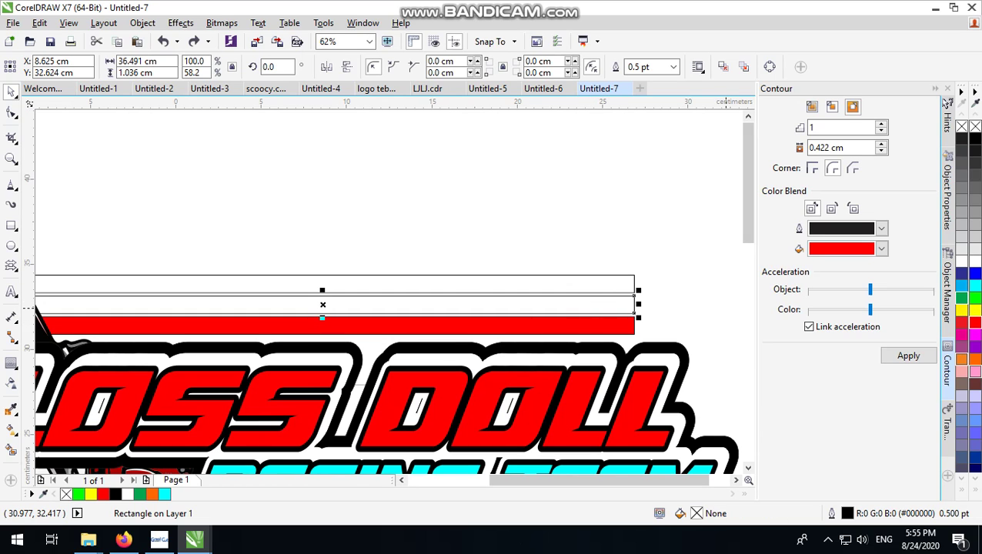
click(973, 359)
click(527, 276)
click(586, 286)
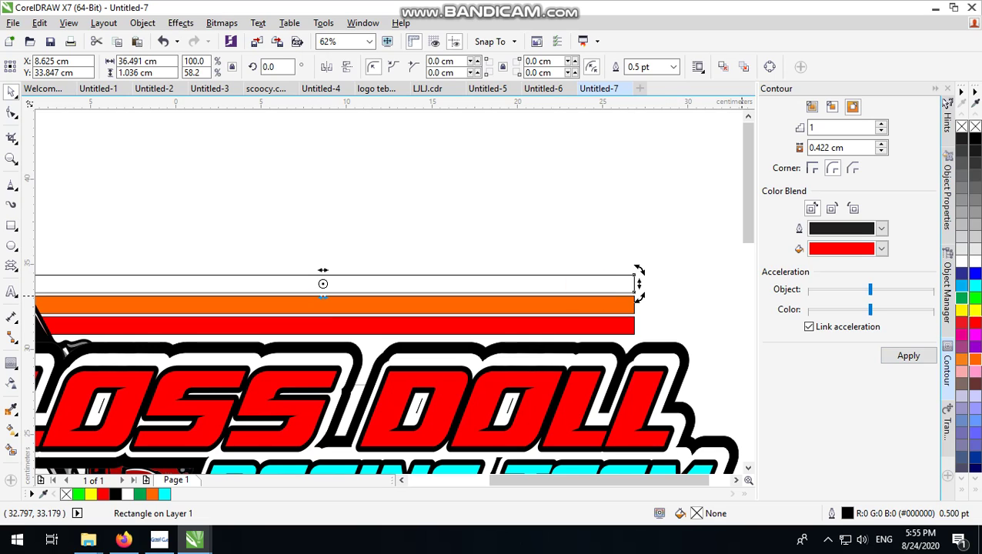
click(974, 138)
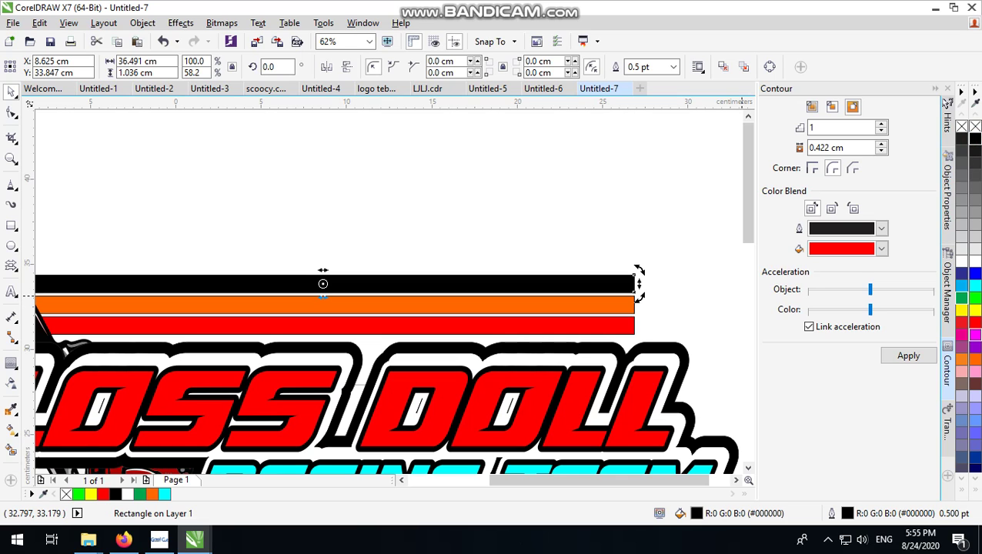
Remove the outlines from all three coloured bars
scroll(639, 283, down, 2)
drag(660, 216, 235, 301)
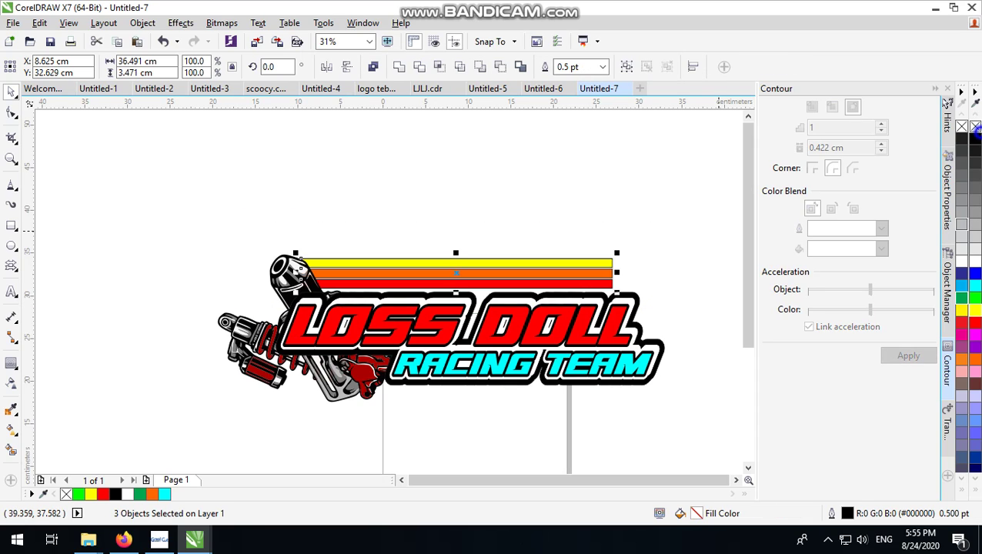
right_click(974, 128)
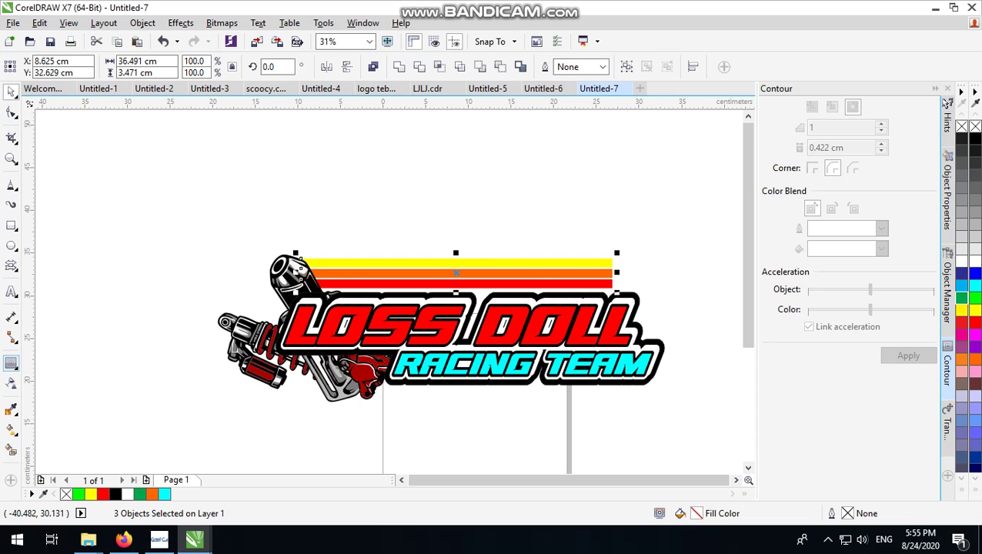
Apply a linear transparency across the three bars so they fade out toward their right ends
click(11, 380)
scroll(516, 291, up, 2)
drag(383, 259, 624, 255)
scroll(599, 267, down, 1)
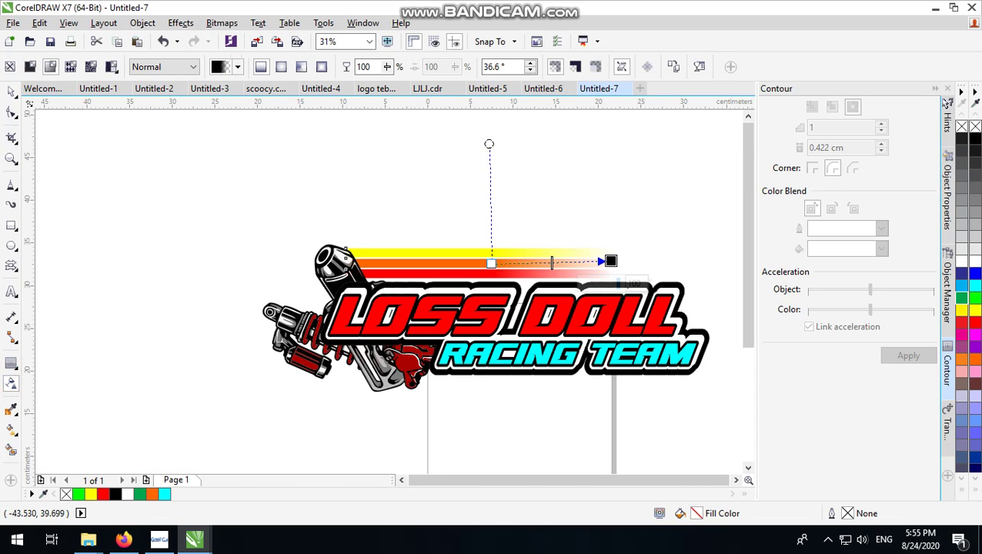
key(space)
scroll(520, 265, up, 1)
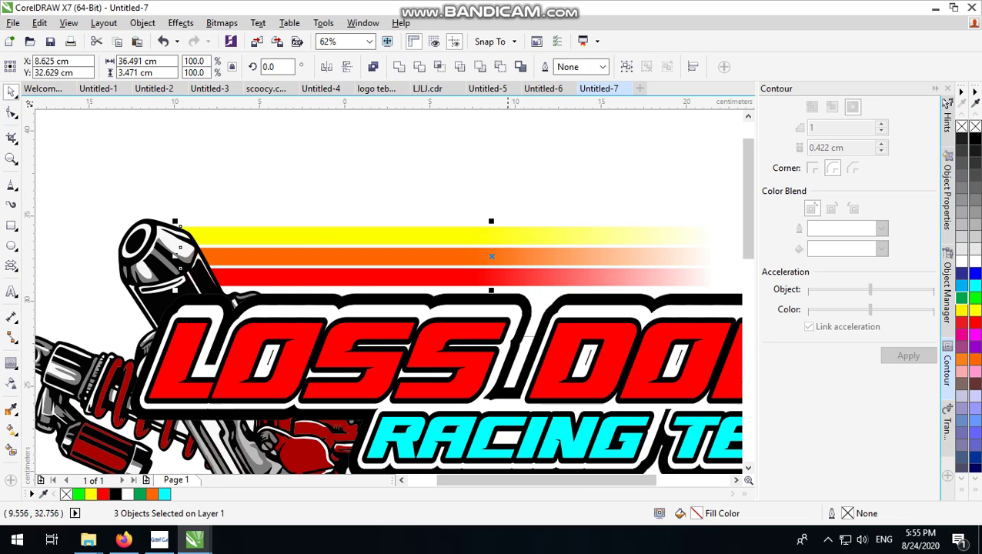
mouse_move(491, 226)
mouse_down()
mouse_move(500, 242)
mouse_move(491, 222)
mouse_up()
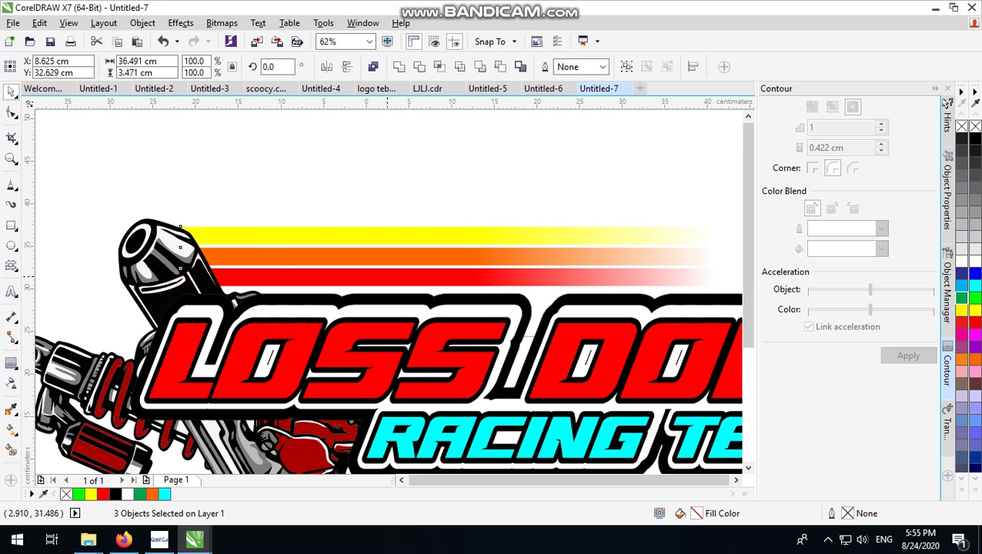
scroll(394, 273, down, 2)
click(497, 239)
scroll(438, 266, up, 1)
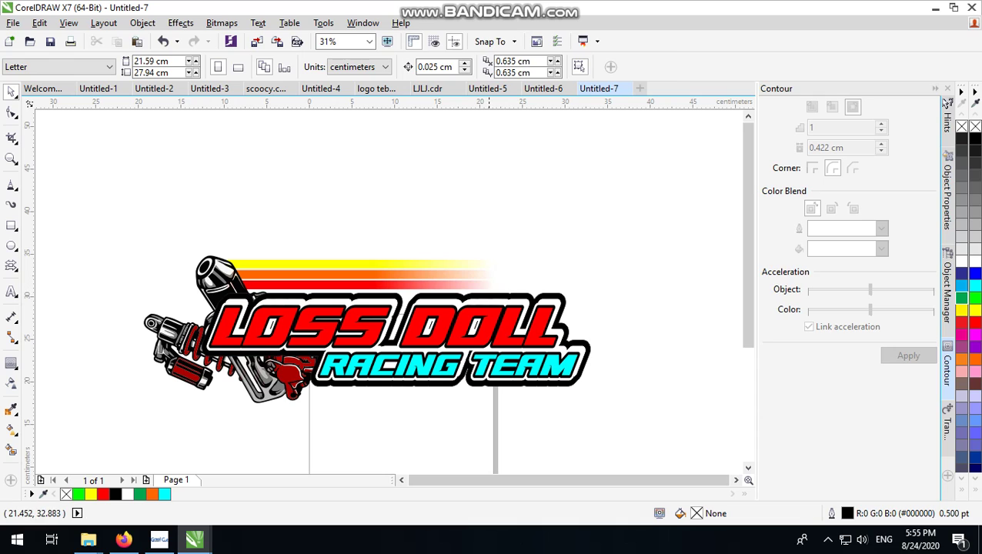
Shorten the three faded stripes to about 28.5 cm wide from their right ends and group them
click(476, 271)
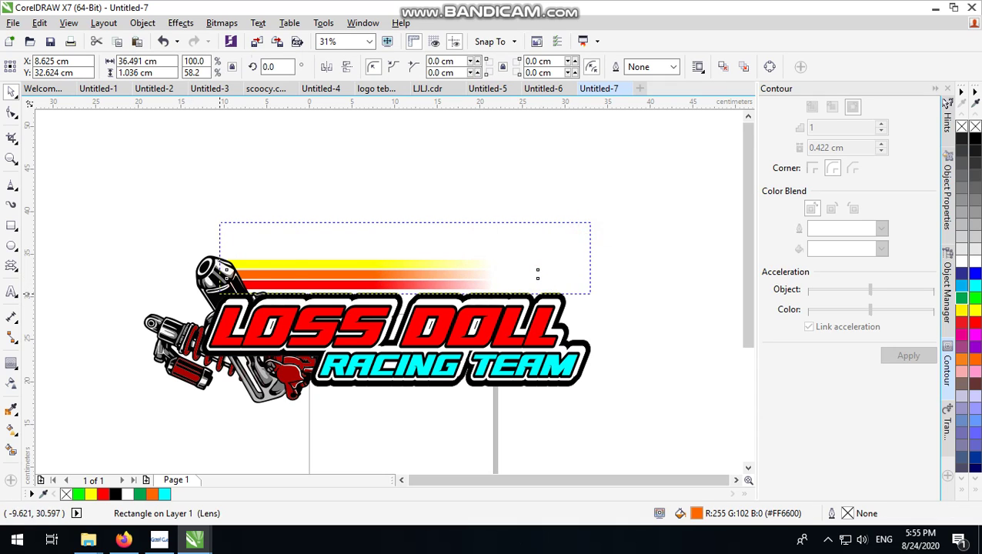
drag(591, 223, 591, 223)
drag(543, 275, 472, 270)
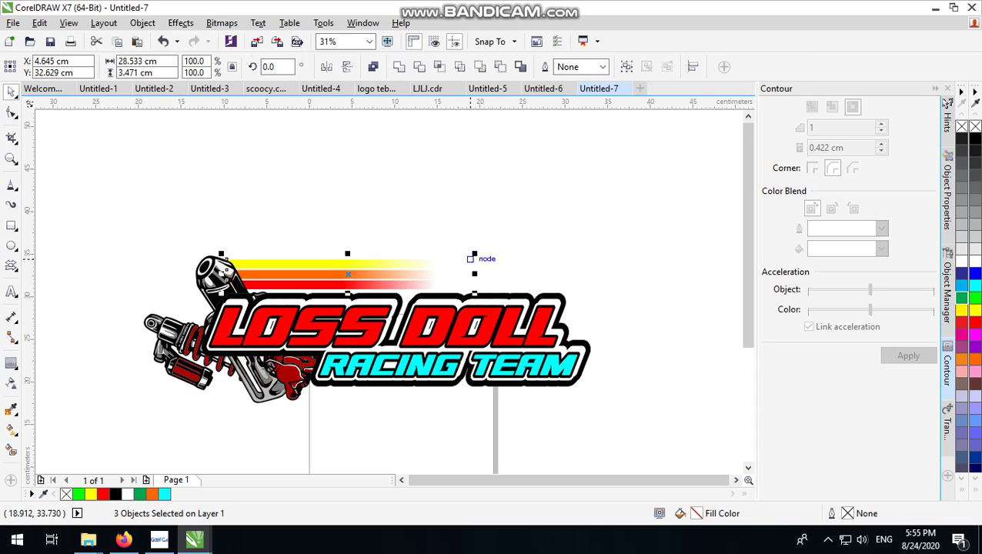
key(ctrl+g)
click(357, 213)
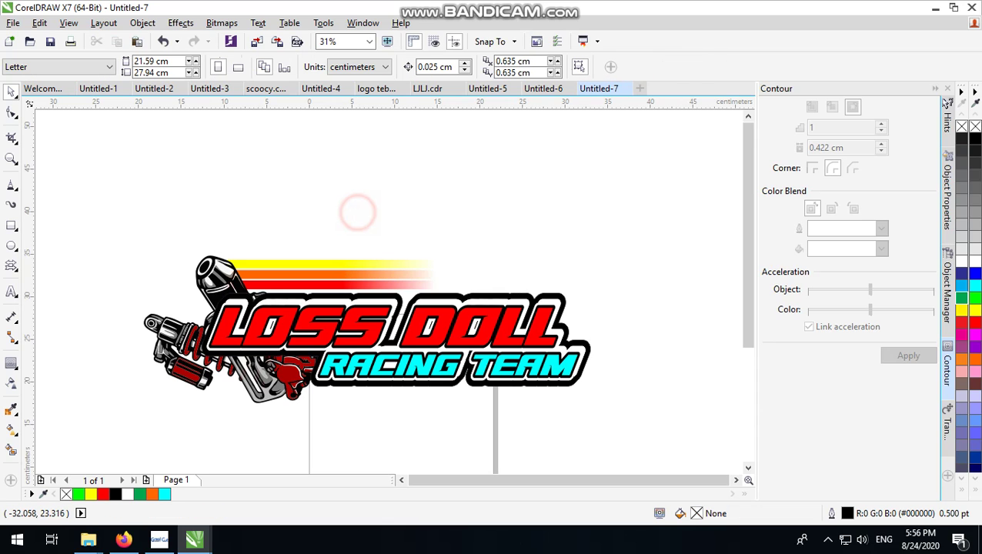
Draw a black rectangle about 42.7 cm by 4.1 cm over the stripes and send it behind all the artwork
scroll(259, 313, up, 3)
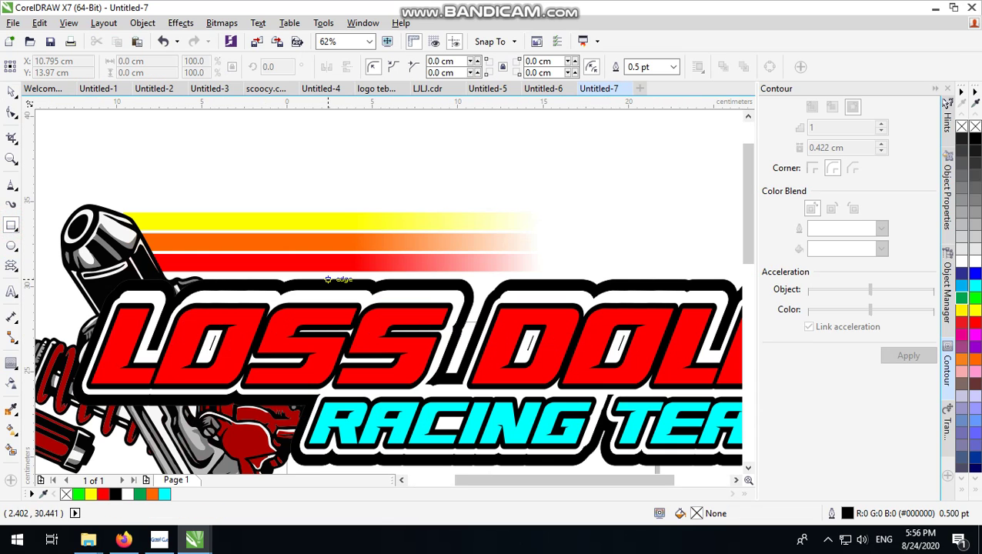
scroll(108, 243, down, 3)
drag(103, 223, 468, 259)
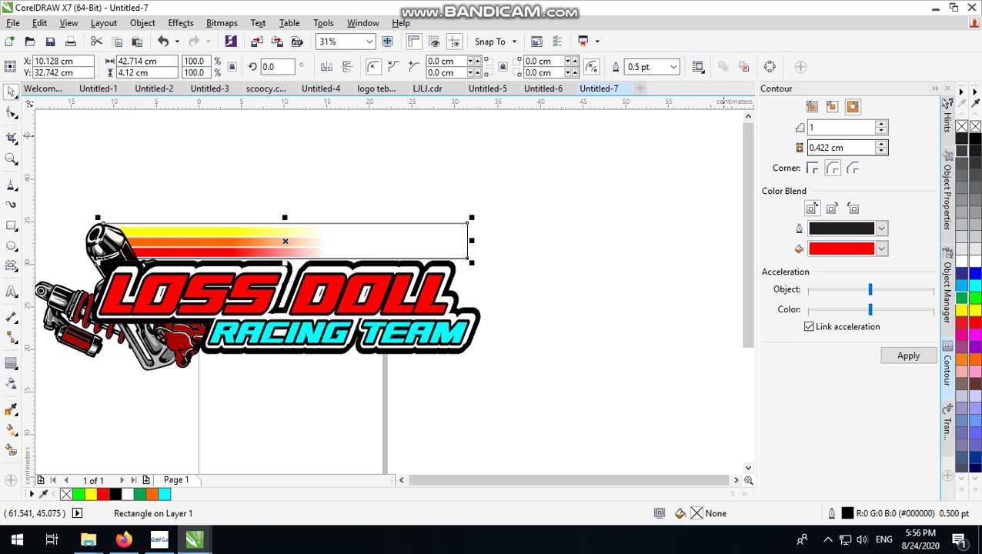
click(971, 138)
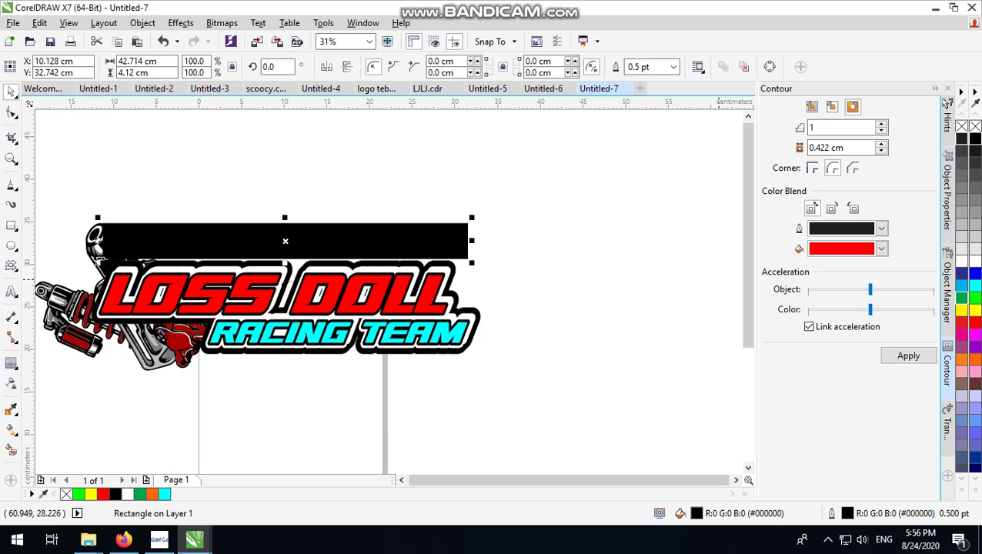
key(shift+Page_Down)
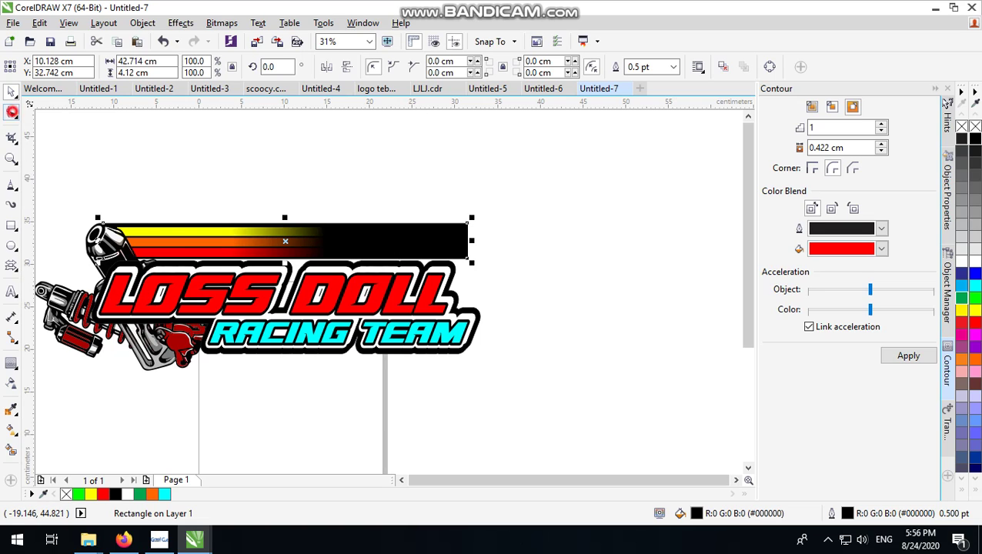
Remove the black bar's outline and apply a linear transparency that fades out its right end
click(10, 112)
key(space)
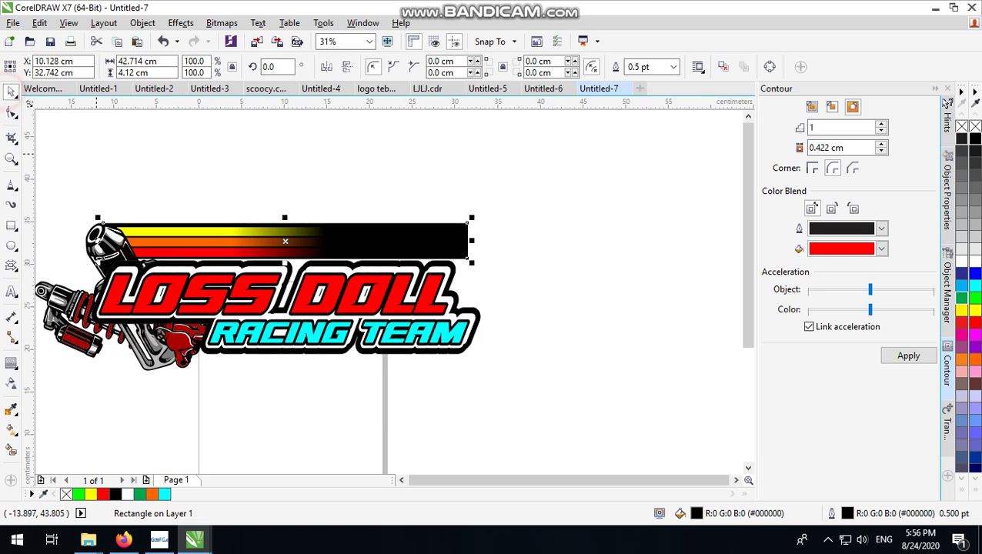
right_click(961, 126)
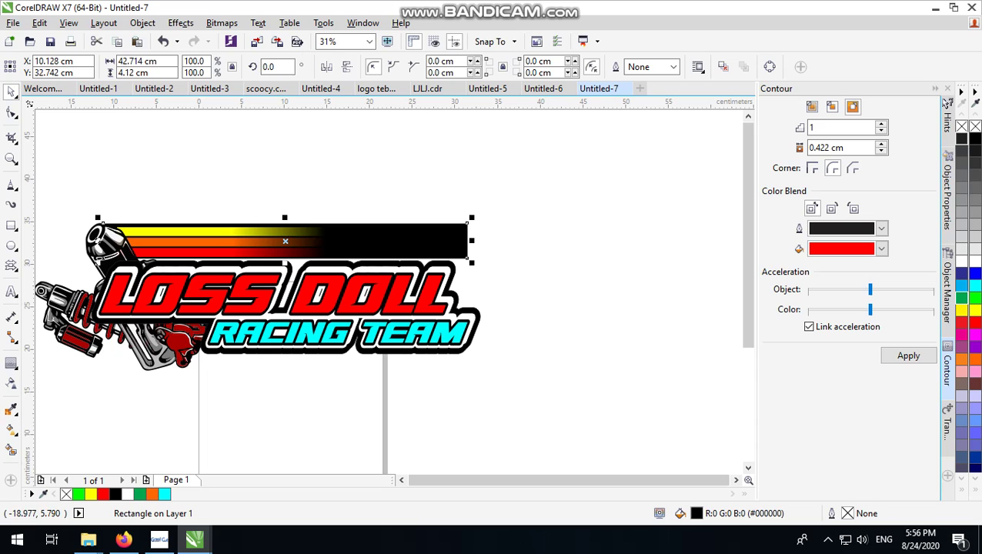
click(10, 383)
scroll(411, 220, up, 1)
drag(250, 264, 453, 264)
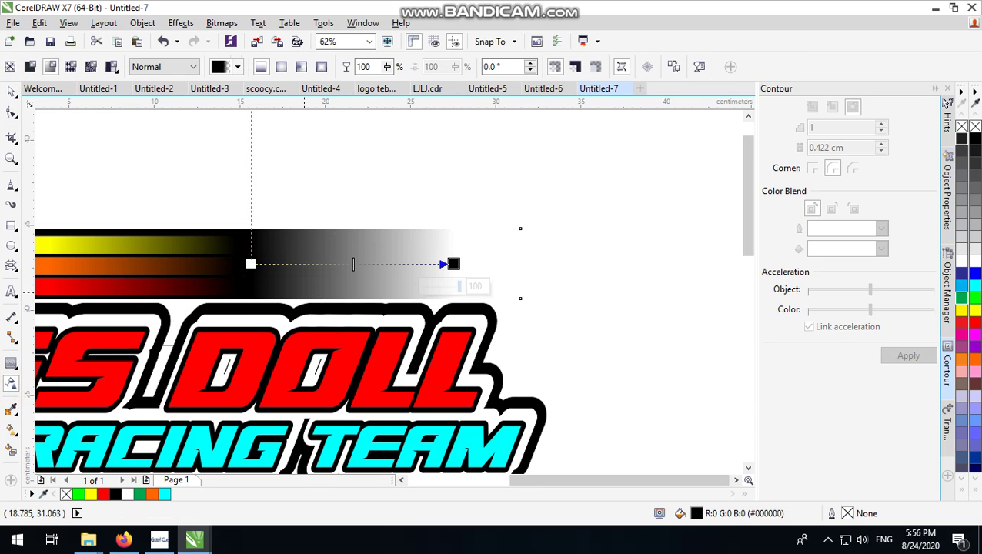
scroll(315, 314, down, 2)
click(11, 91)
Nudge the faded black bar slightly down toward the LOSS DOLL lettering and deselect it
scroll(230, 305, up, 2)
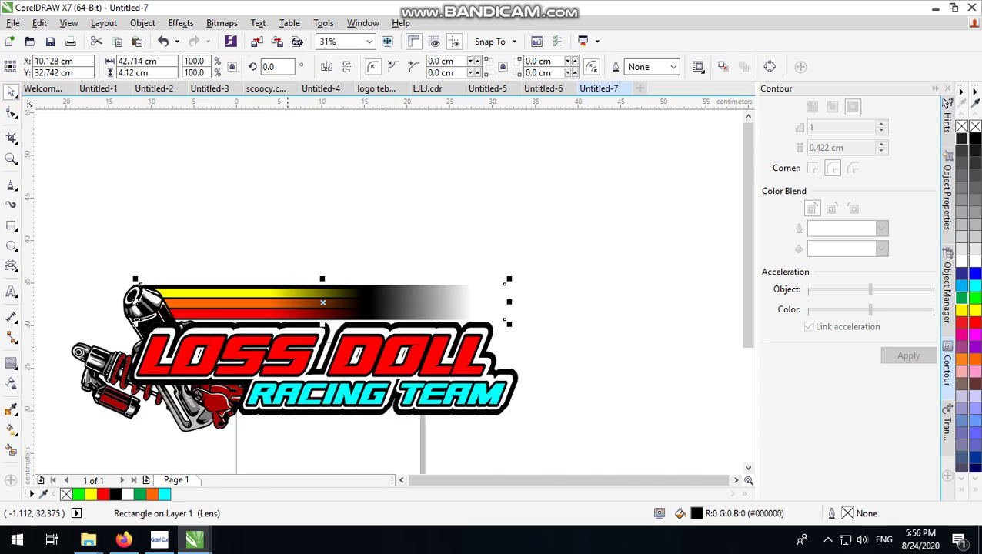
key(Down)
key(Down)
key(Down)
key(Down)
key(Down)
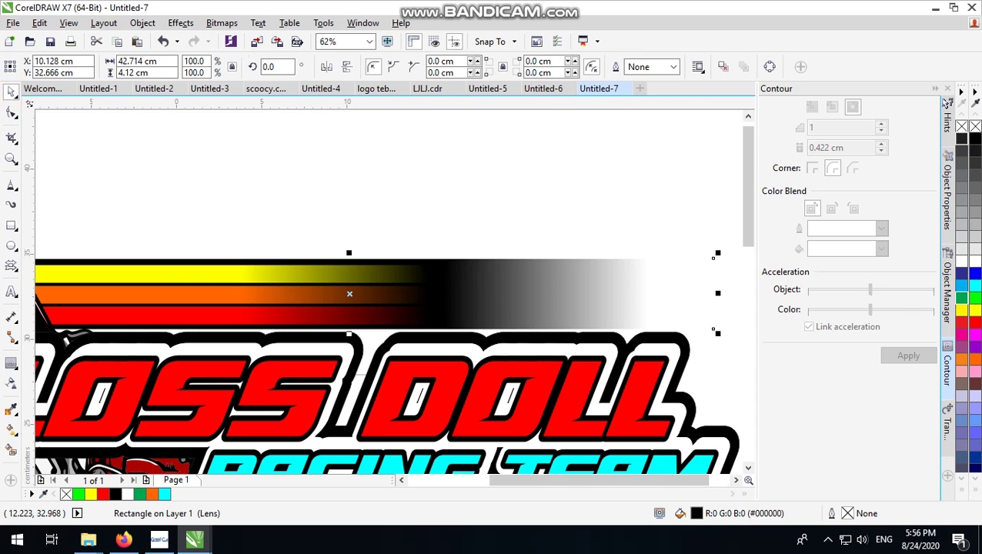
scroll(363, 294, down, 1)
click(406, 222)
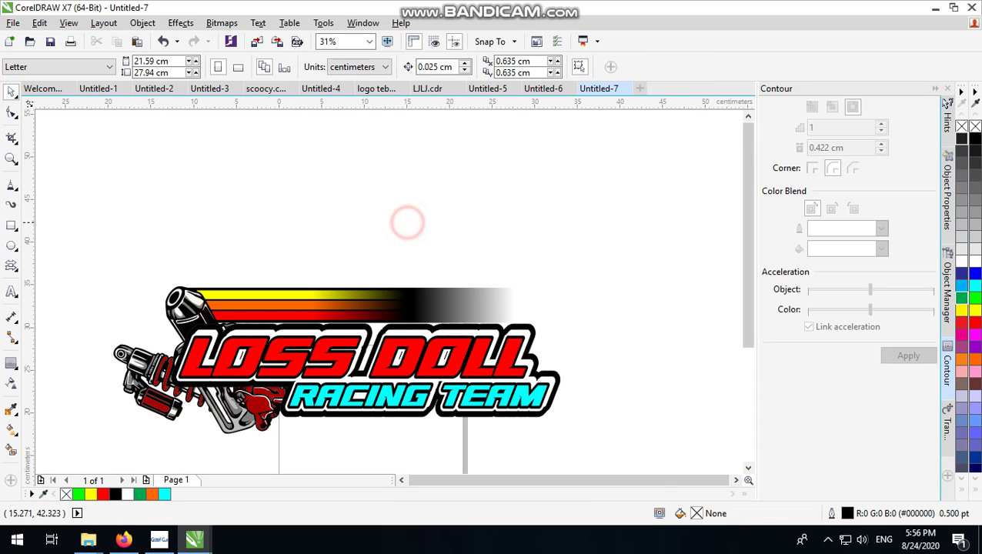
Examine the whole logo and the LOSS DOLL letter outlines up close
scroll(406, 221, down, 1)
scroll(345, 277, up, 2)
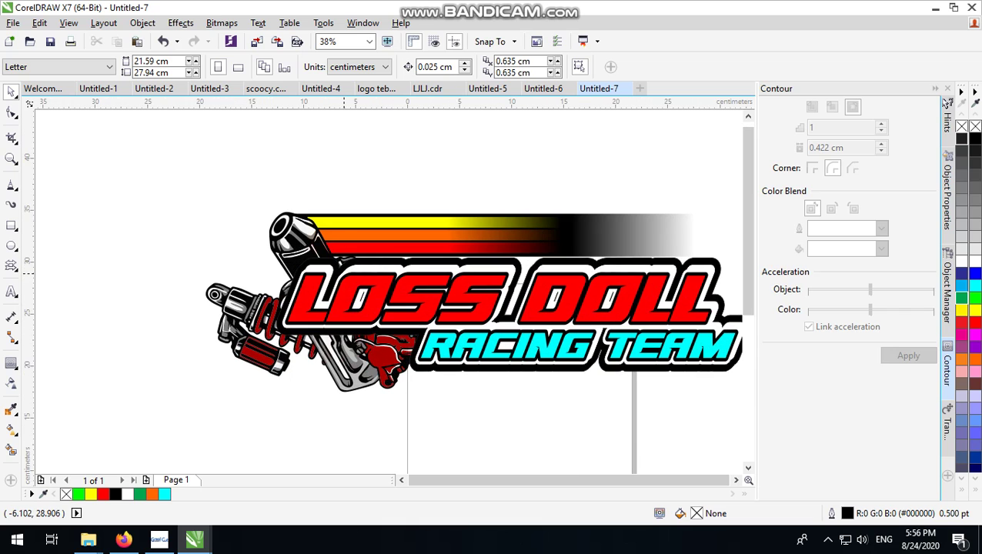
click(500, 140)
scroll(490, 294, up, 2)
scroll(343, 291, down, 2)
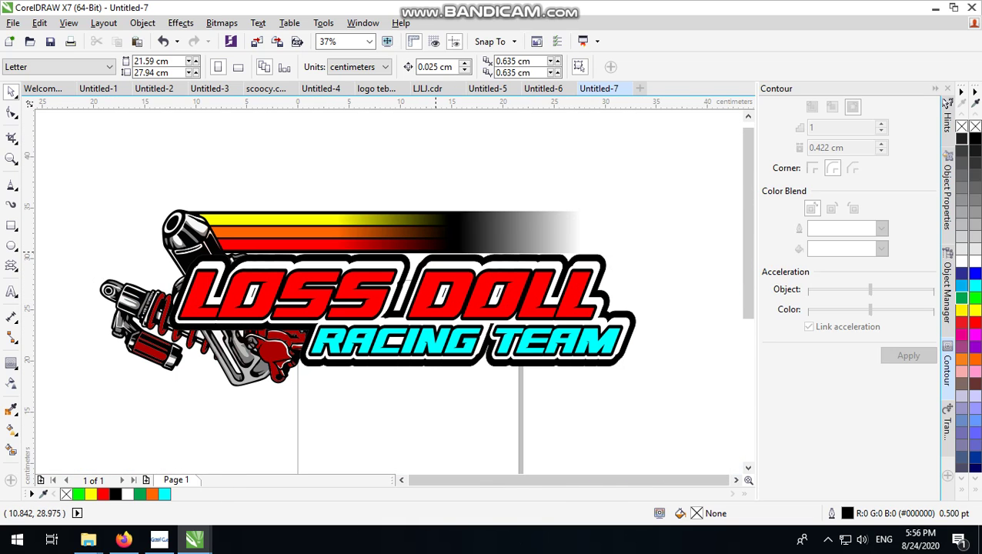
click(447, 158)
scroll(216, 306, up, 2)
scroll(189, 303, down, 2)
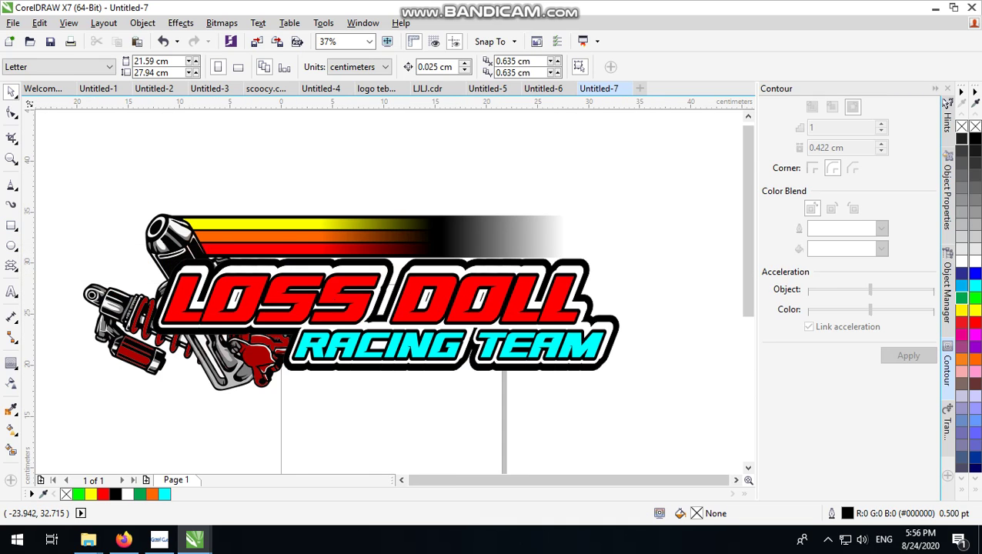
scroll(231, 294, up, 4)
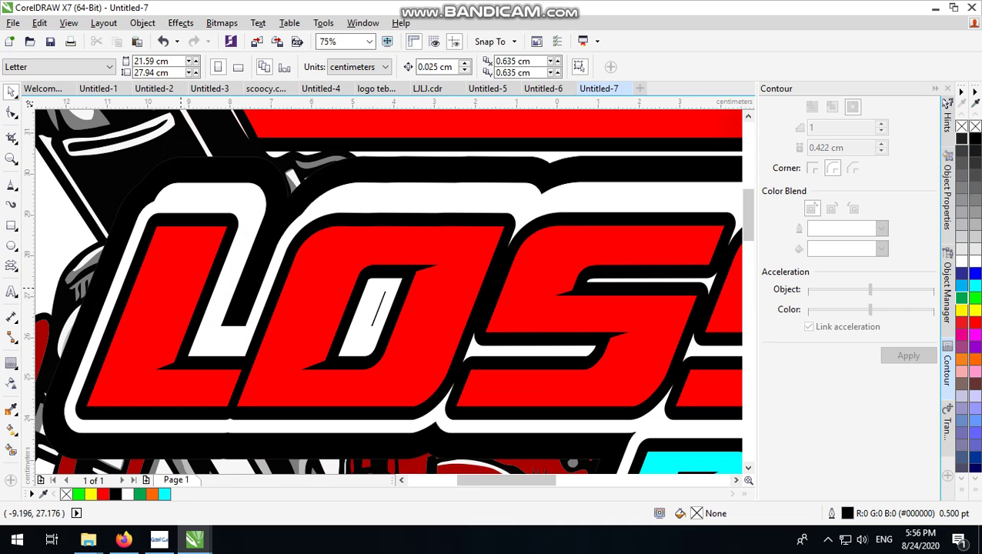
scroll(231, 294, down, 2)
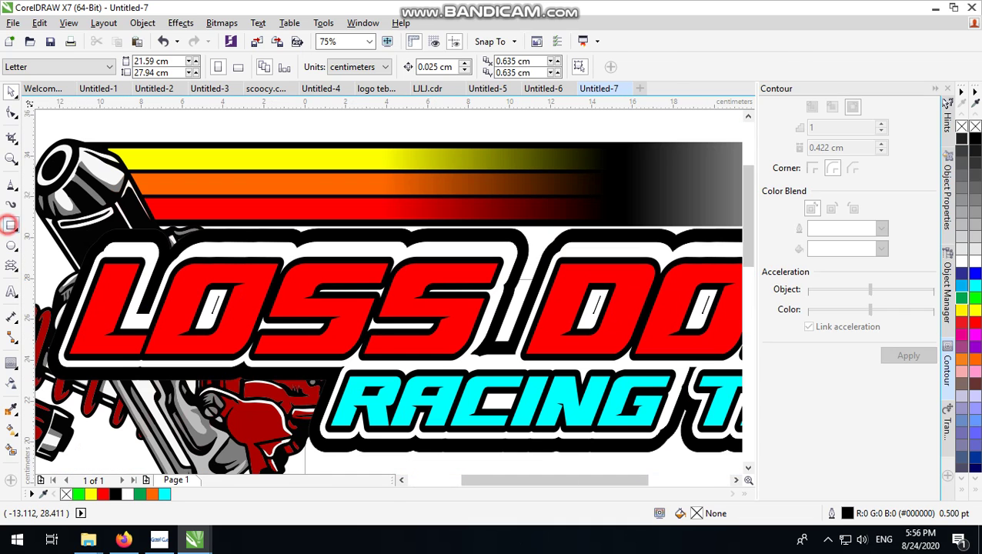
Draw a rectangle about 47.1 cm by 4 cm across the upper half of LOSS DOLL, filled orange #FF6600 without an outline
click(10, 224)
scroll(184, 305, down, 3)
scroll(186, 305, up, 2)
drag(67, 262, 551, 306)
click(11, 91)
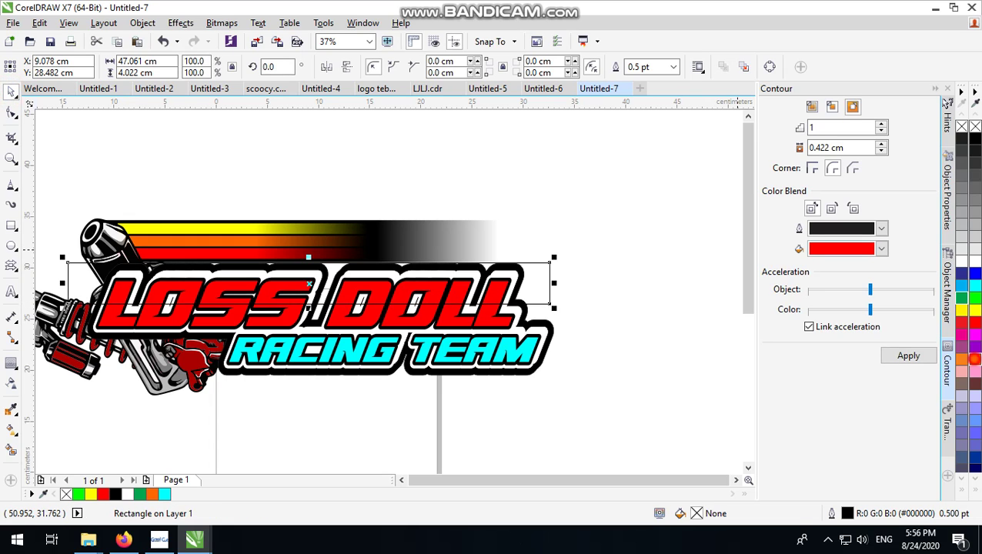
click(962, 358)
right_click(962, 126)
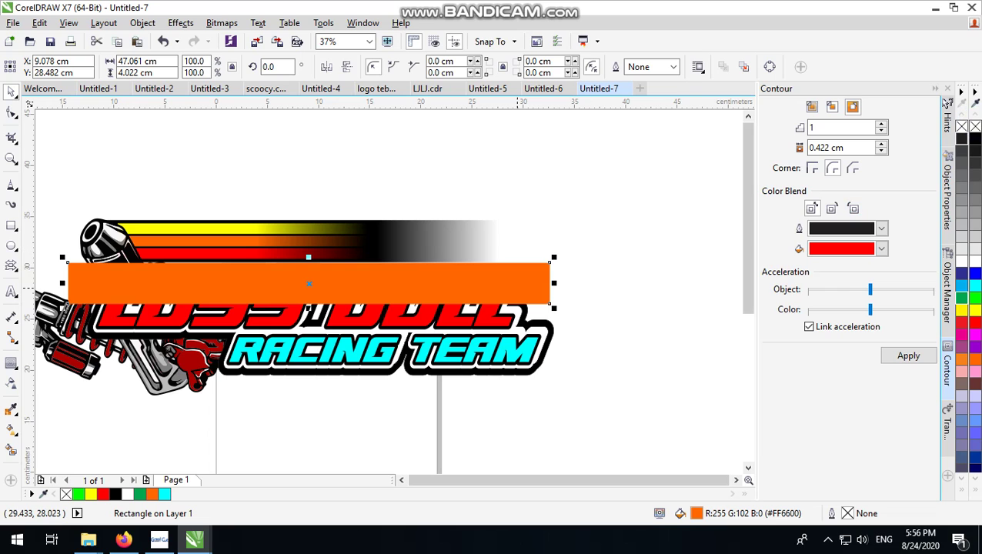
PowerClip the orange rectangle inside the red LOSS DOLL letters
right_click(517, 288)
click(579, 157)
click(488, 325)
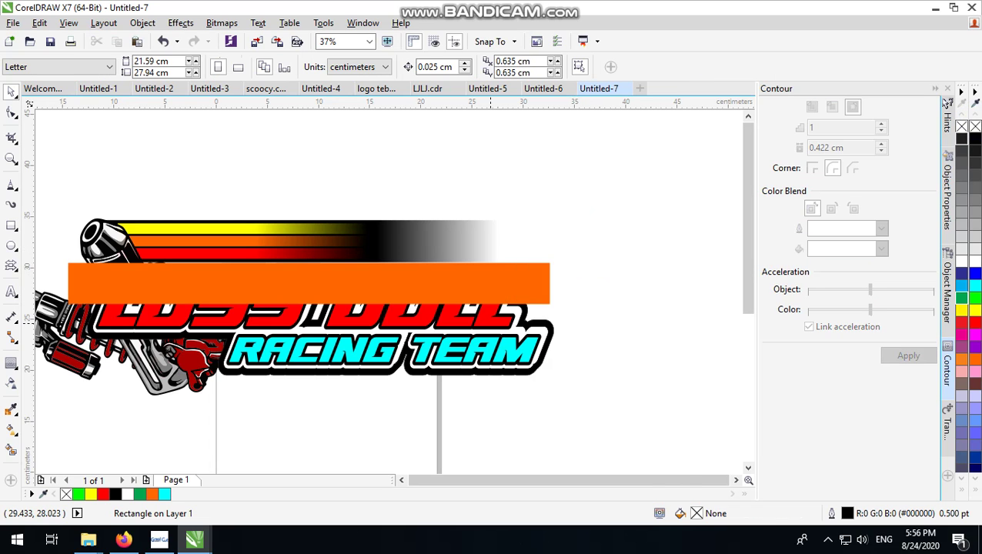
click(631, 255)
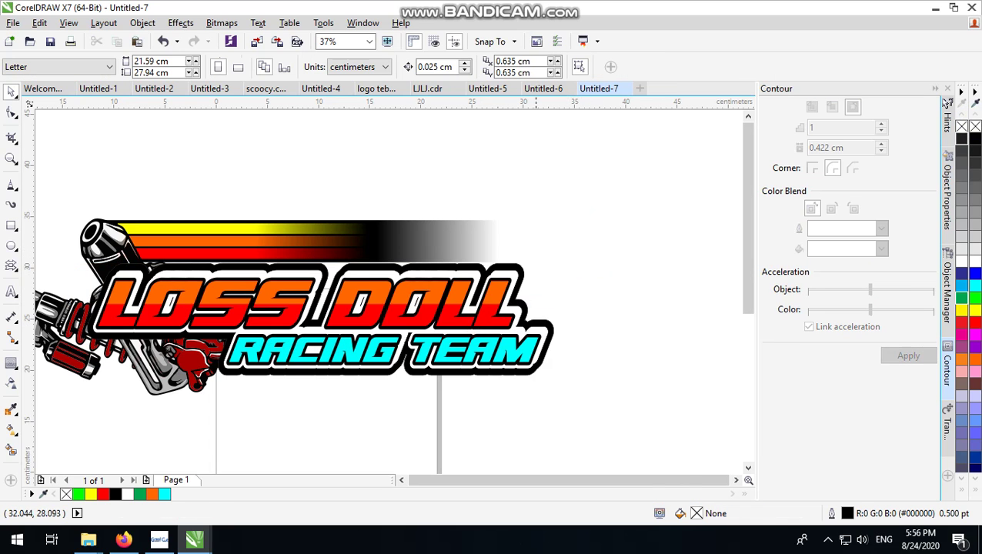
Move the clipped orange rectangle down to cover the lower half of the LOSS DOLL letters and finish editing the PowerClip
click(498, 289)
ctrl+click(499, 288)
drag(508, 278, 511, 321)
ctrl+click(615, 285)
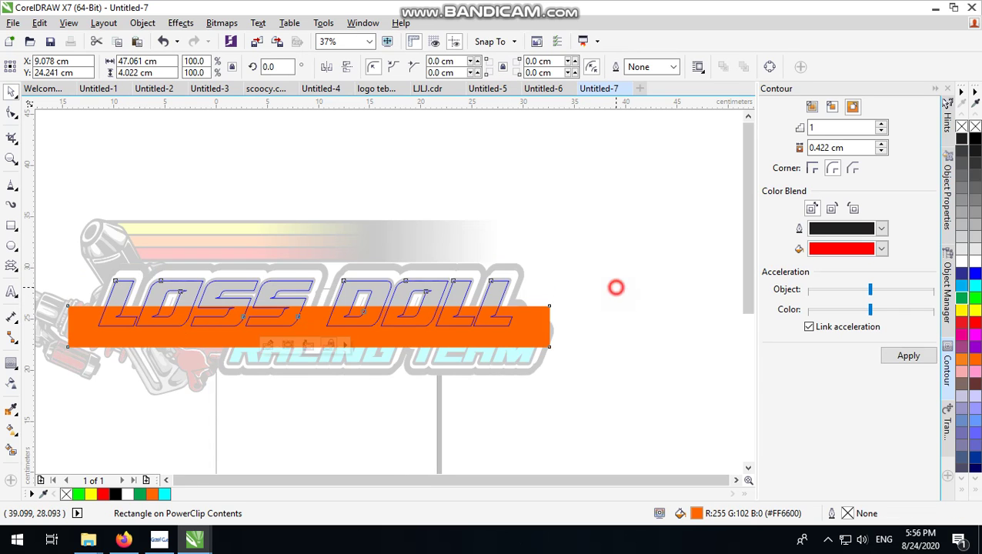
scroll(308, 352, up, 2)
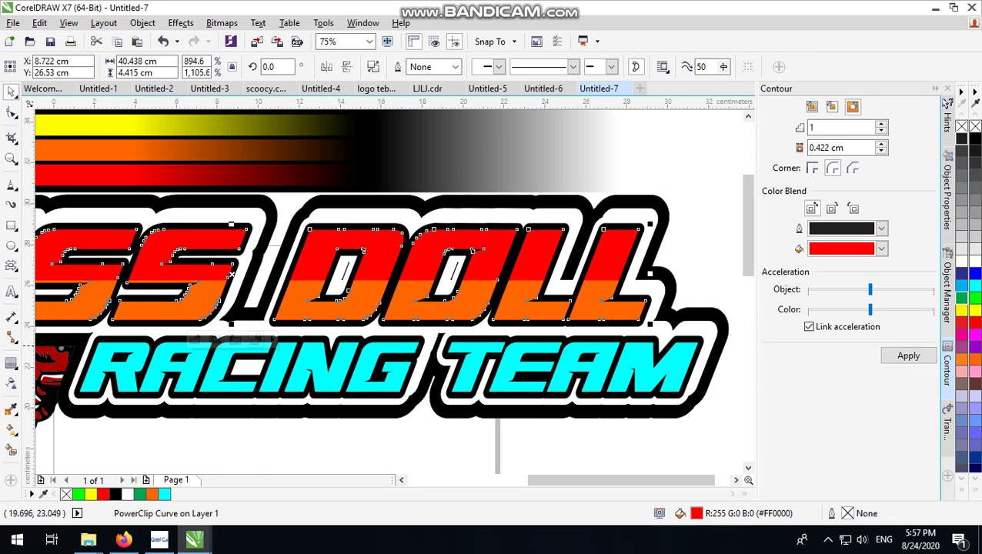
scroll(413, 360, down, 2)
click(631, 253)
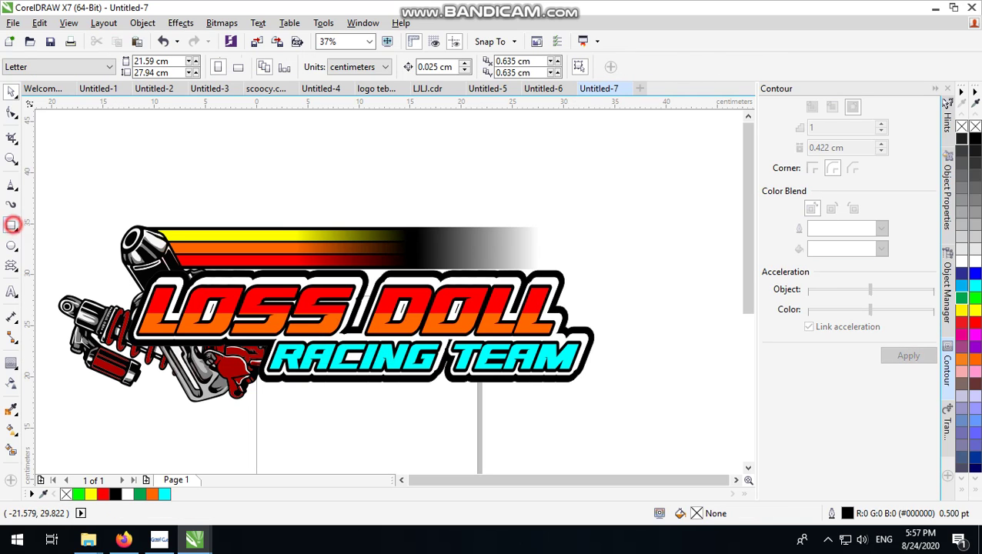
Draw a rectangle over the lower part of RACING TEAM and adjust it to about 37.5 cm by 4.5 cm
click(13, 224)
scroll(308, 352, up, 2)
scroll(254, 354, down, 2)
drag(214, 353, 606, 413)
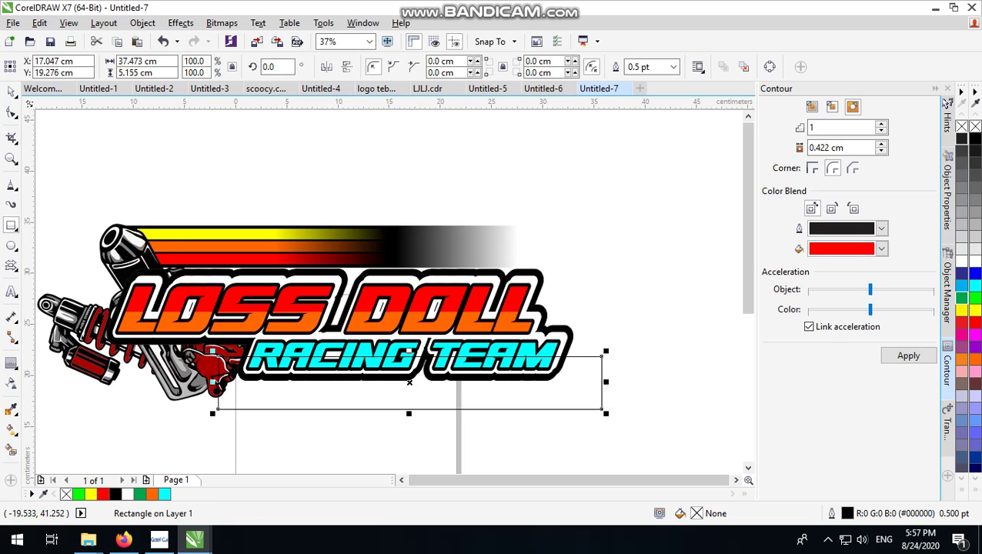
click(8, 90)
scroll(333, 394, up, 2)
drag(454, 410, 454, 368)
drag(455, 298, 456, 272)
mouse_move(481, 346)
mouse_down()
mouse_move(477, 394)
mouse_move(475, 353)
mouse_up()
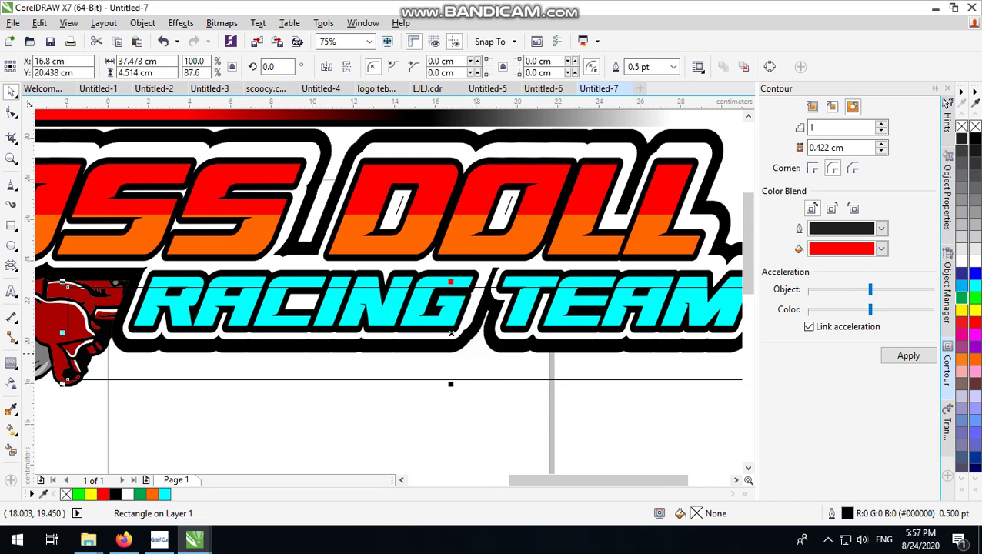
PowerClip the new rectangle inside the cyan RACING TEAM letters
right_click(476, 353)
click(539, 154)
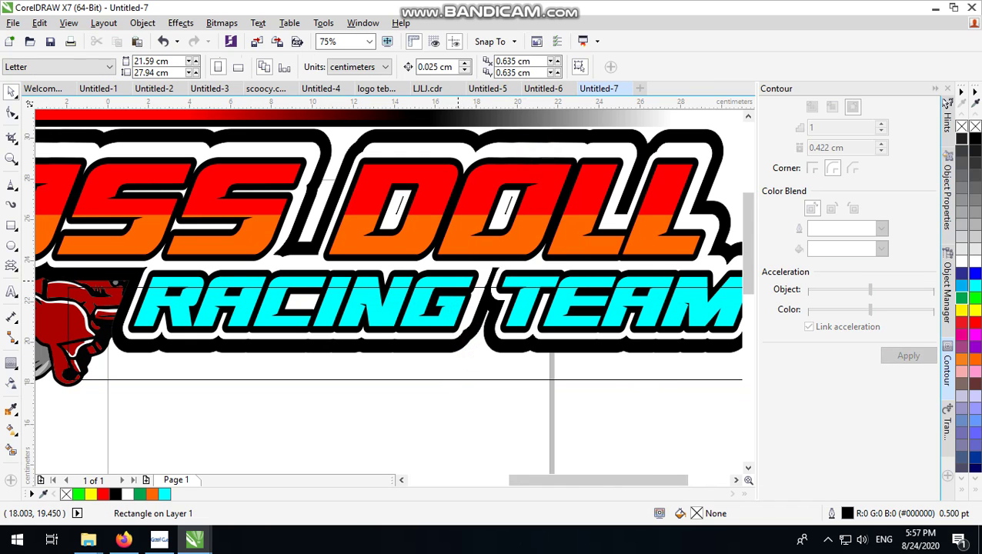
click(450, 300)
Edit the RACING TEAM PowerClip contents, filling the rectangle with cyan (C:100 M:0 Y:0 K:0) and removing its outline
double_click(446, 316)
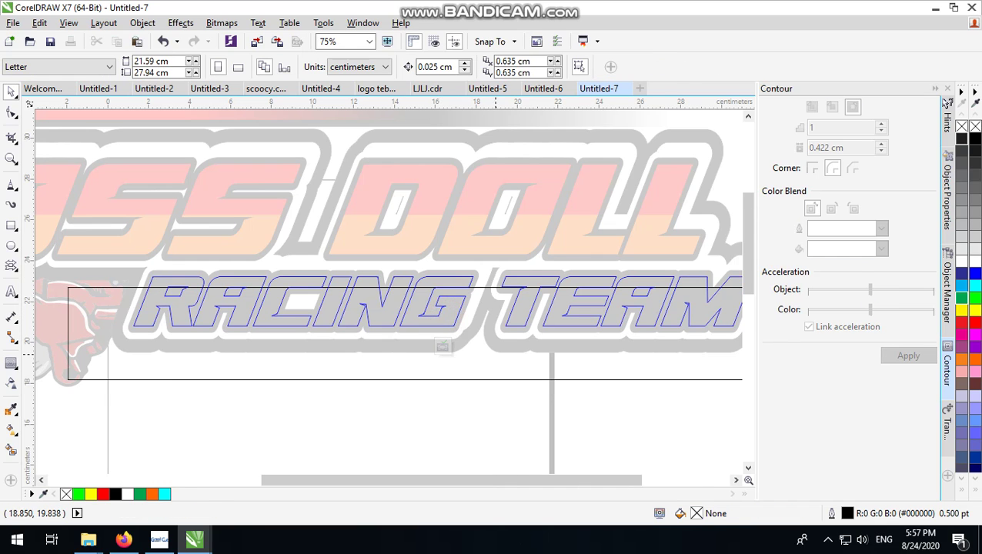
click(498, 357)
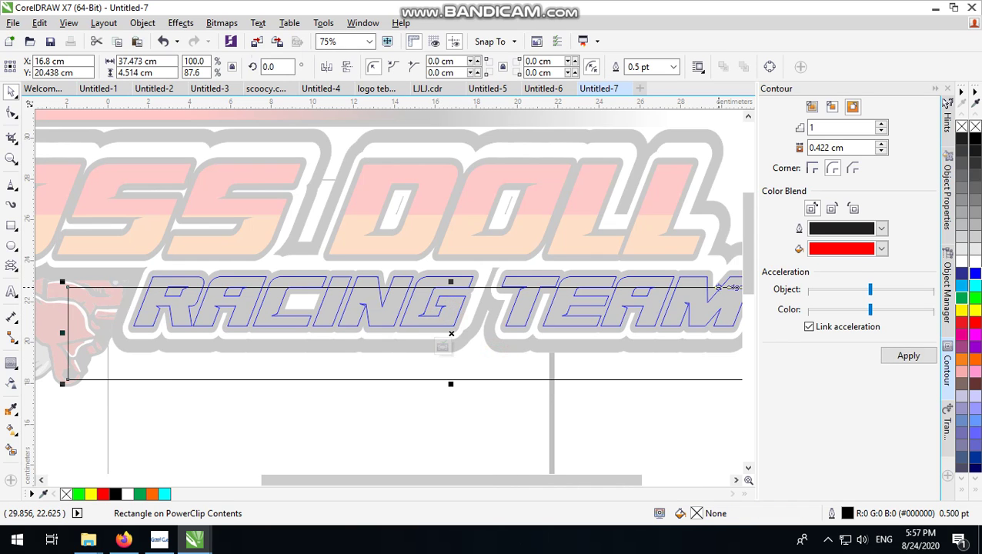
click(962, 285)
right_click(974, 126)
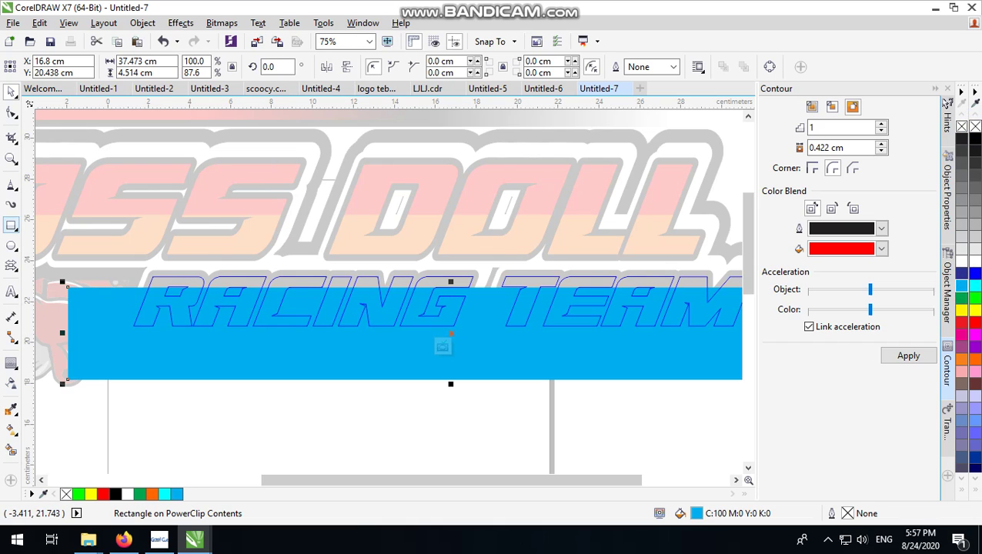
Apply a vertical linear transparency so the clipped rectangle fades out upward across the letters, and finish editing the PowerClip
click(10, 382)
mouse_move(433, 331)
mouse_down()
mouse_move(432, 301)
mouse_move(434, 313)
mouse_up()
scroll(432, 335, up, 2)
mouse_move(434, 261)
mouse_down()
mouse_move(434, 244)
mouse_move(434, 261)
mouse_up()
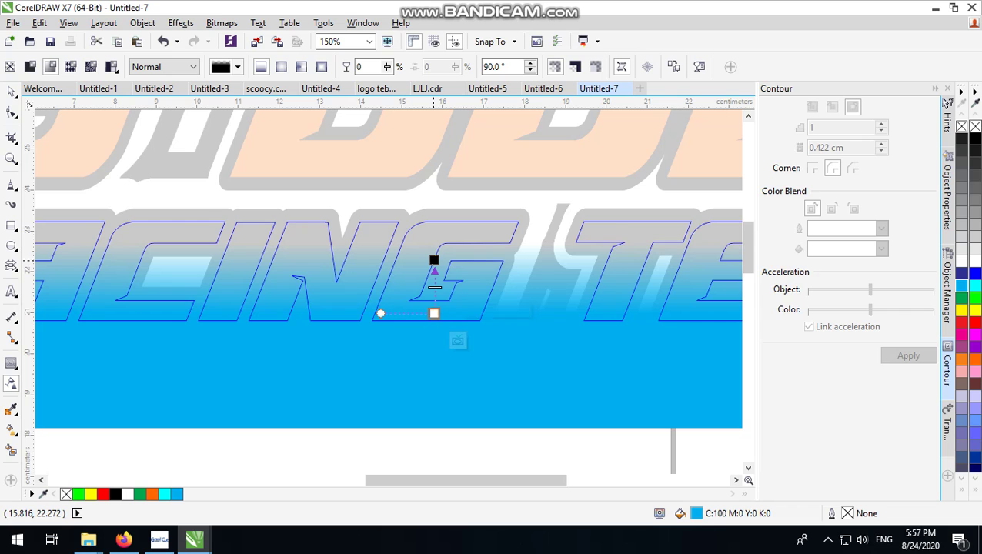
click(11, 91)
ctrl+click(432, 445)
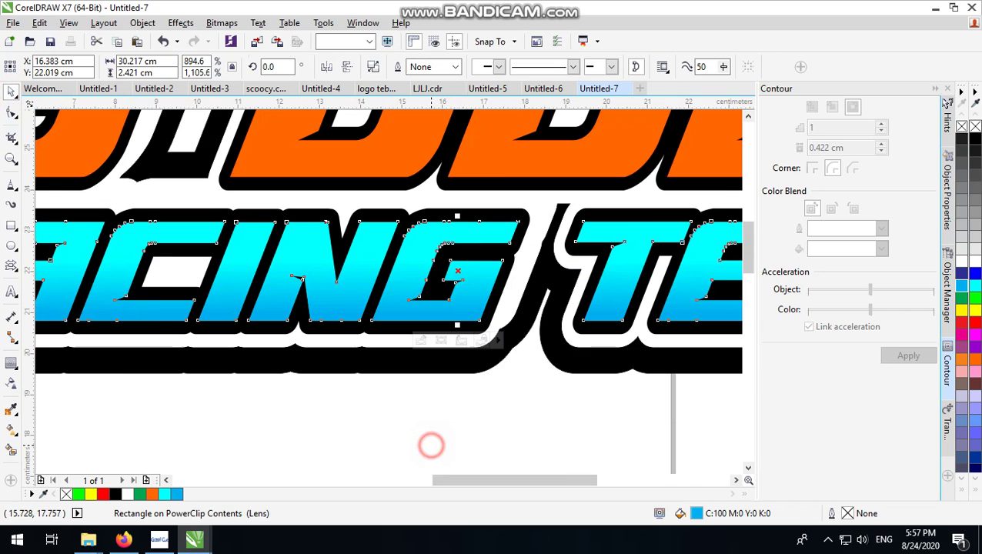
scroll(494, 367, down, 1)
scroll(435, 338, down, 1)
scroll(454, 327, up, 1)
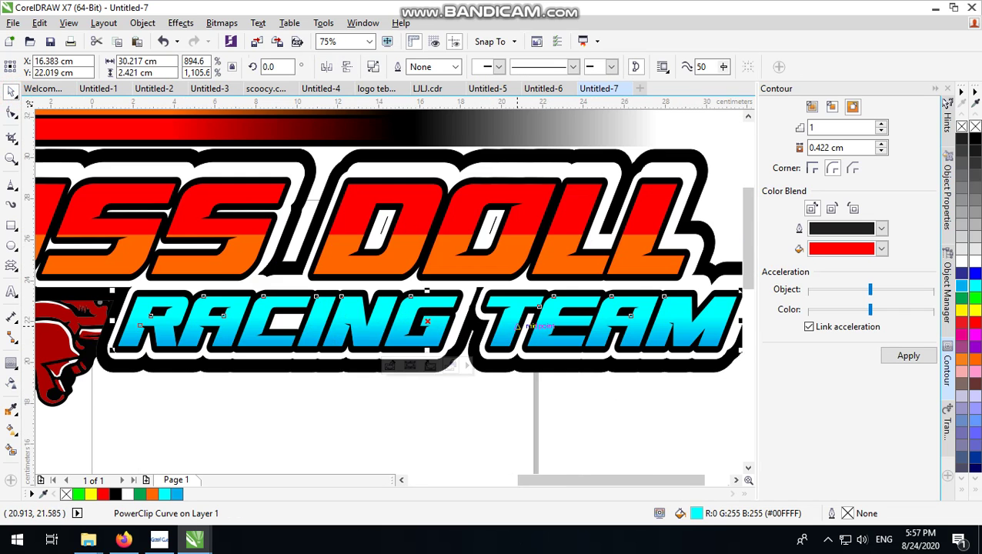
Recolour the clipped rectangle in RACING TEAM to blue #0000FF and shorten its height from the bottom to about 3.7 cm
double_click(508, 332)
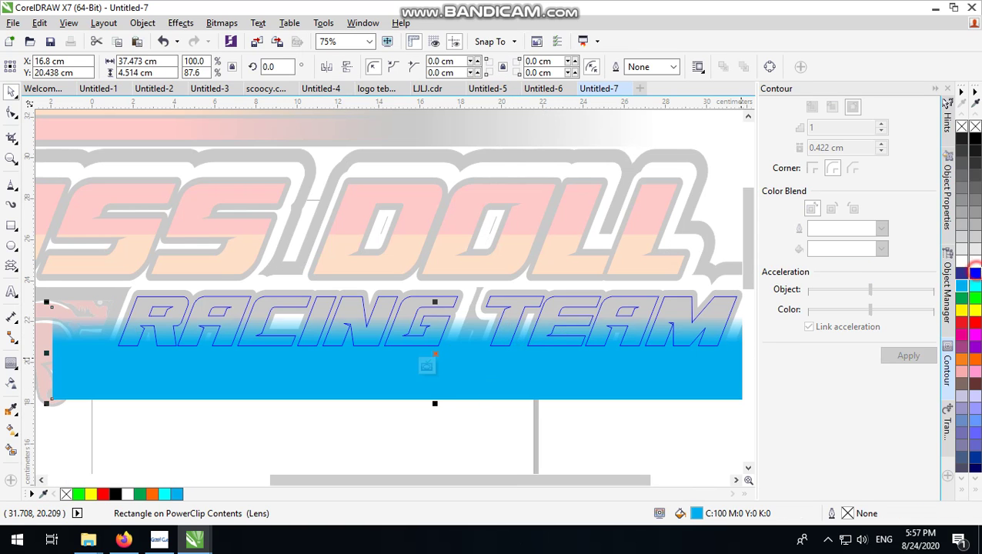
click(975, 271)
drag(435, 403, 435, 387)
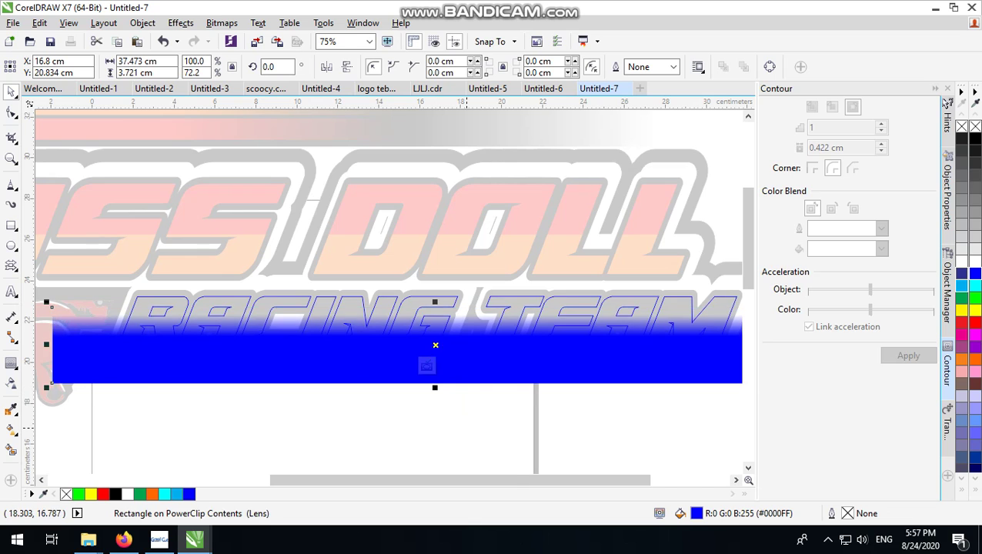
ctrl+click(467, 427)
scroll(463, 346, down, 2)
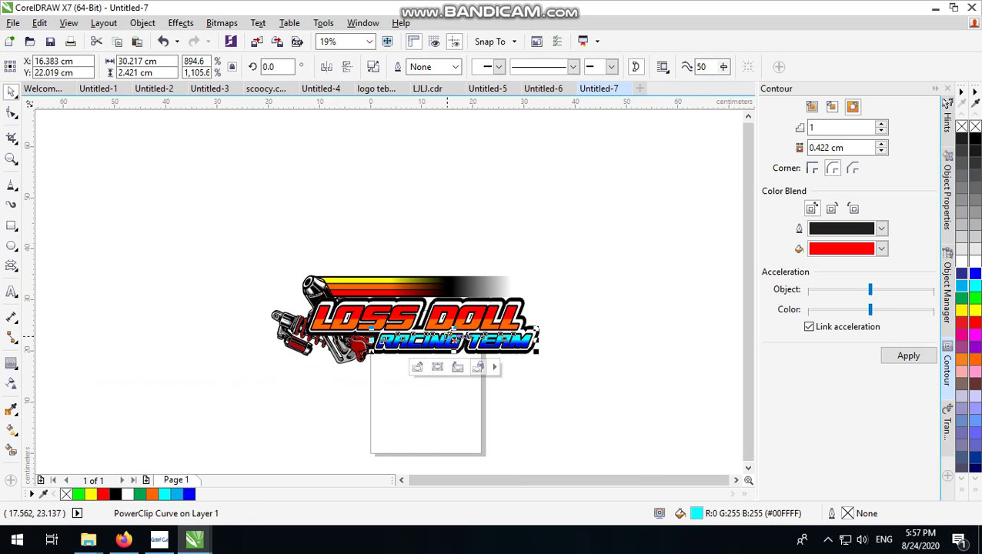
scroll(427, 321, up, 2)
scroll(427, 322, down, 1)
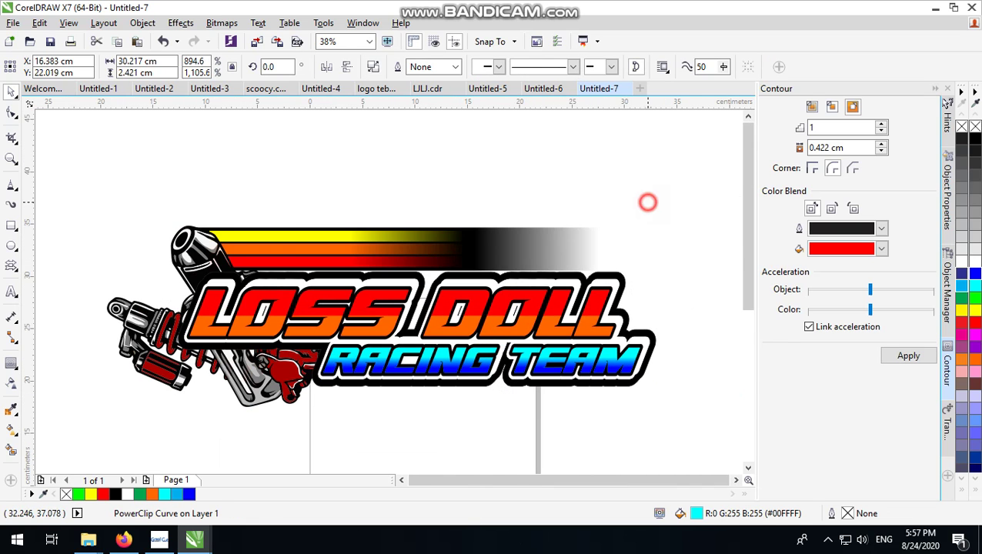
click(648, 203)
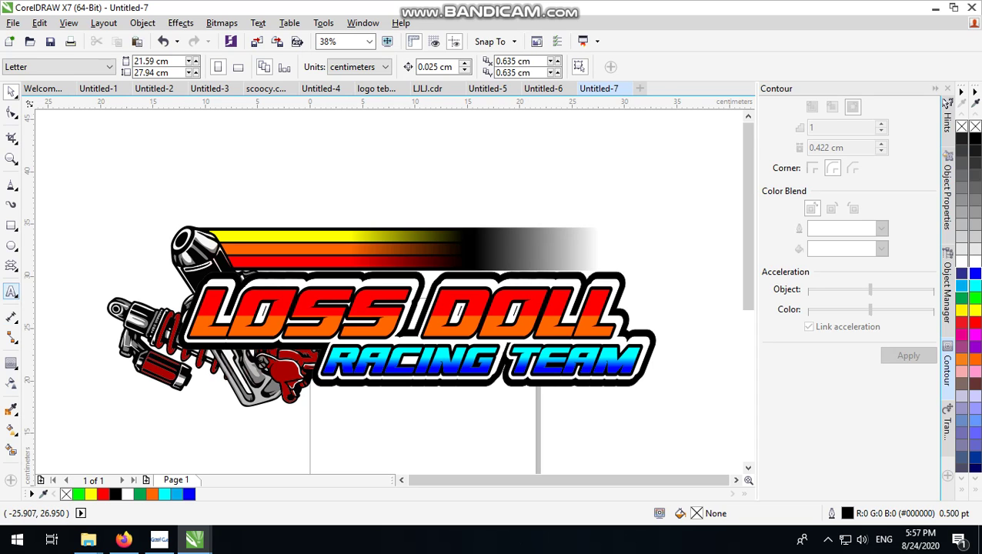
Draw a thin rectangle about 43.3 cm by 0.9 cm across LOSS DOLL, filled orange #FF6600 without an outline
click(12, 224)
drag(170, 298, 626, 308)
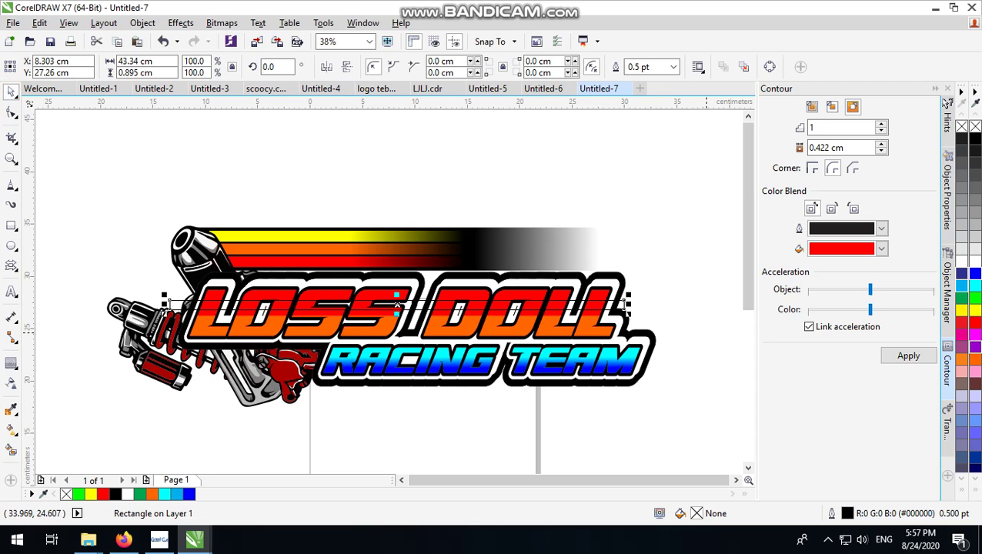
click(975, 359)
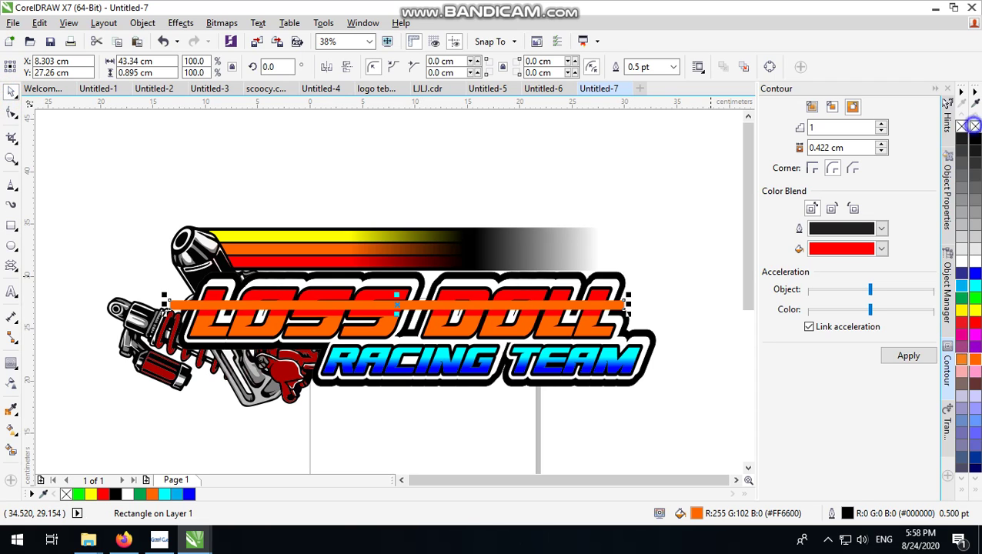
right_click(974, 126)
Nudge the thin orange rectangle slightly lower and PowerClip it inside the red LOSS DOLL lettering
scroll(456, 304, up, 3)
drag(324, 322, 325, 330)
right_click(323, 340)
click(392, 157)
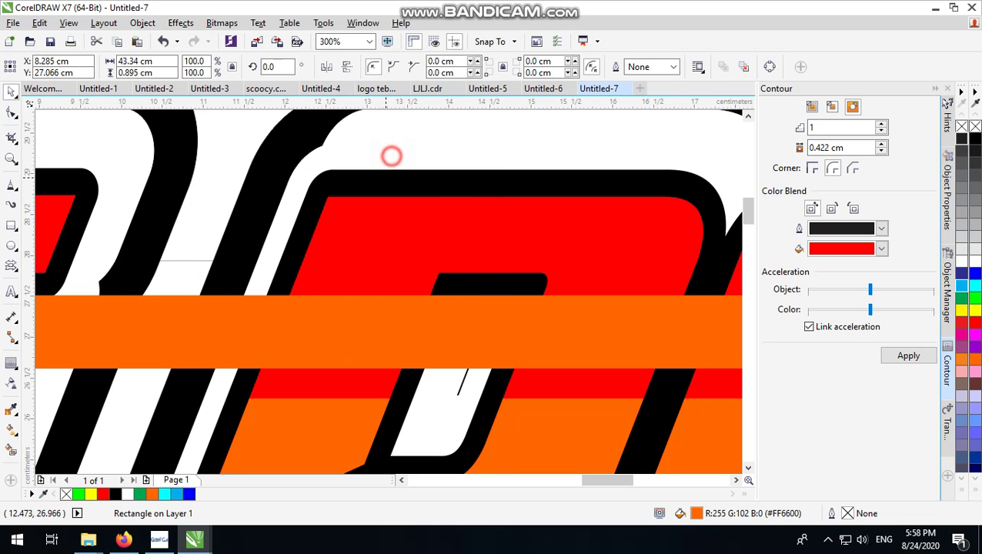
click(444, 262)
scroll(443, 261, down, 2)
scroll(551, 309, down, 4)
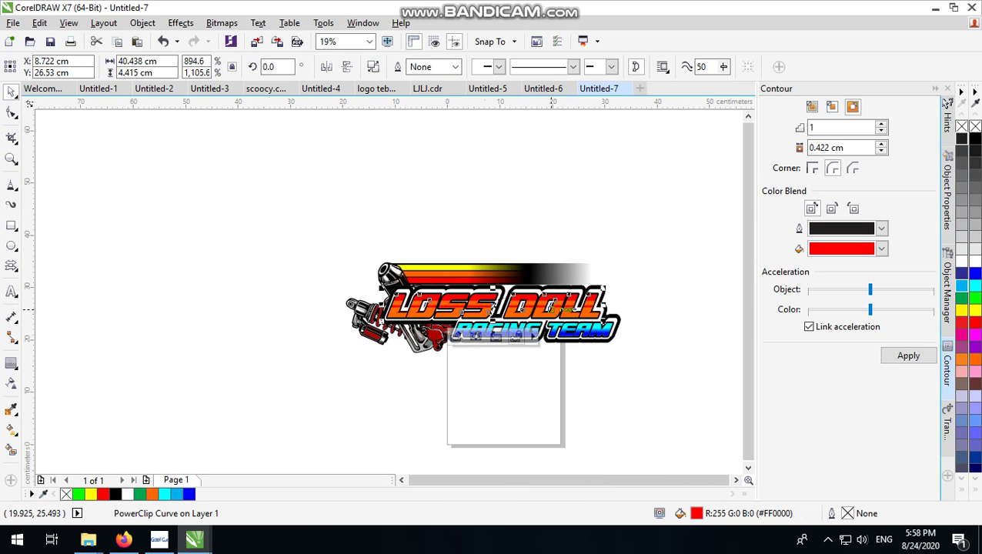
scroll(563, 306, up, 2)
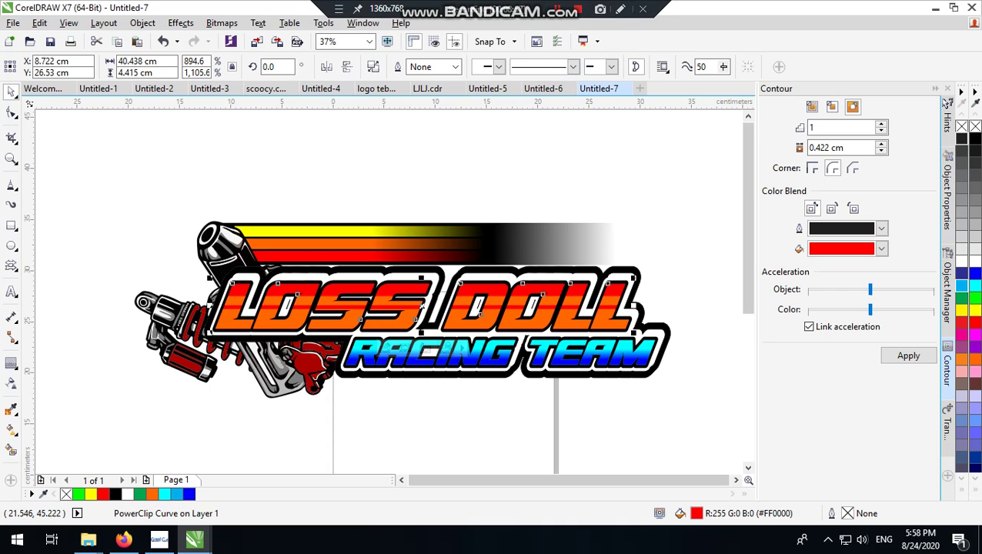
Apply a one-step inside contour at 0.422 cm with a red fill to the white backing shape around the lettering
click(614, 155)
scroll(613, 156, up, 3)
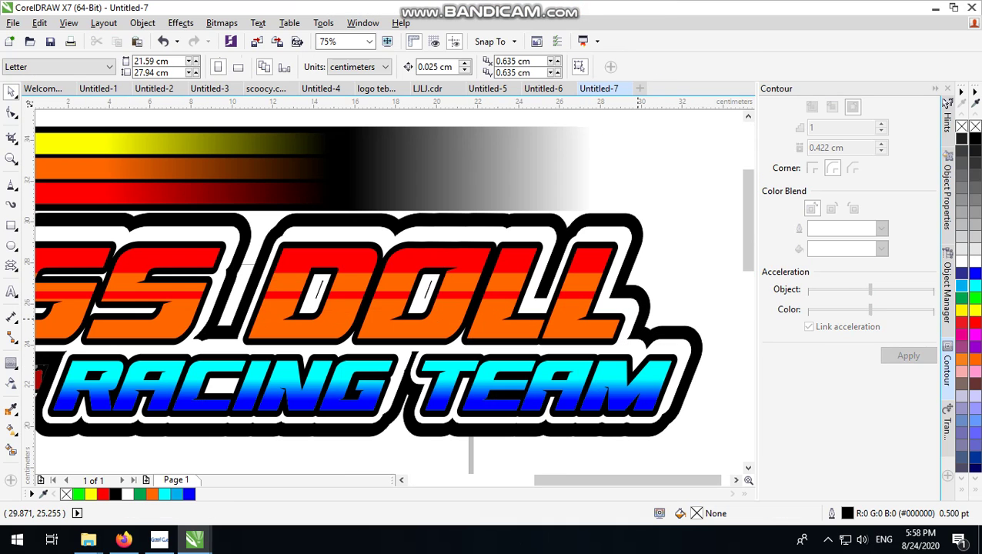
click(649, 306)
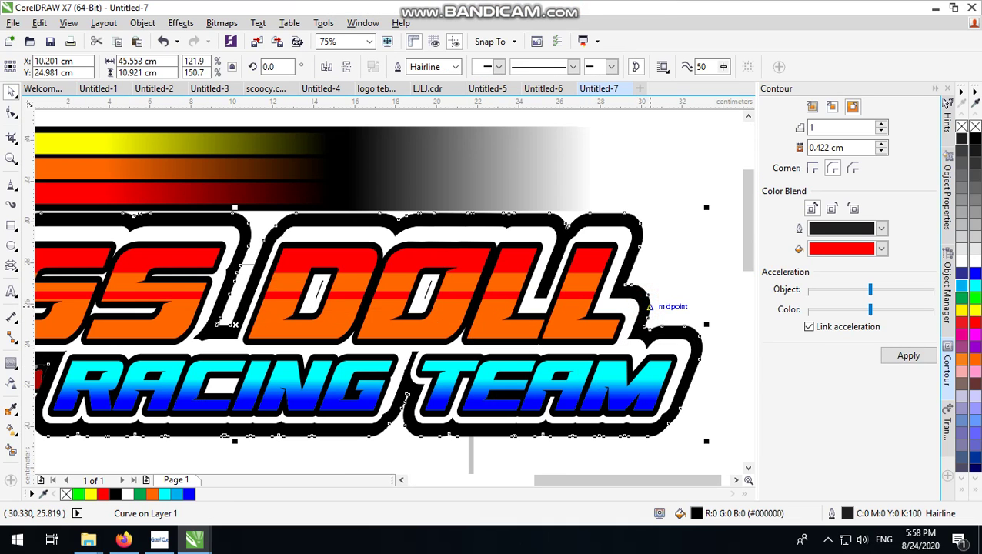
drag(628, 314, 630, 297)
key(ctrl+z)
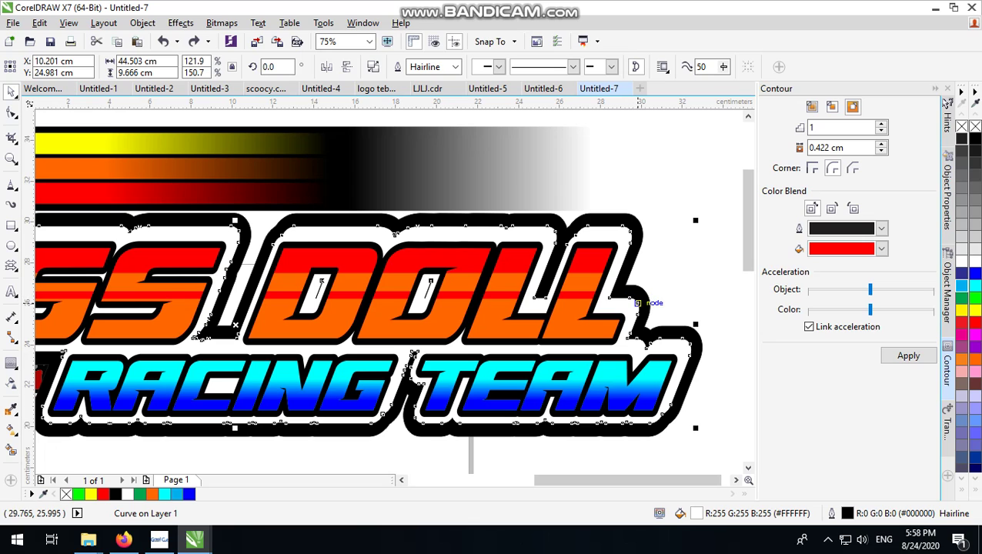
scroll(630, 298, down, 1)
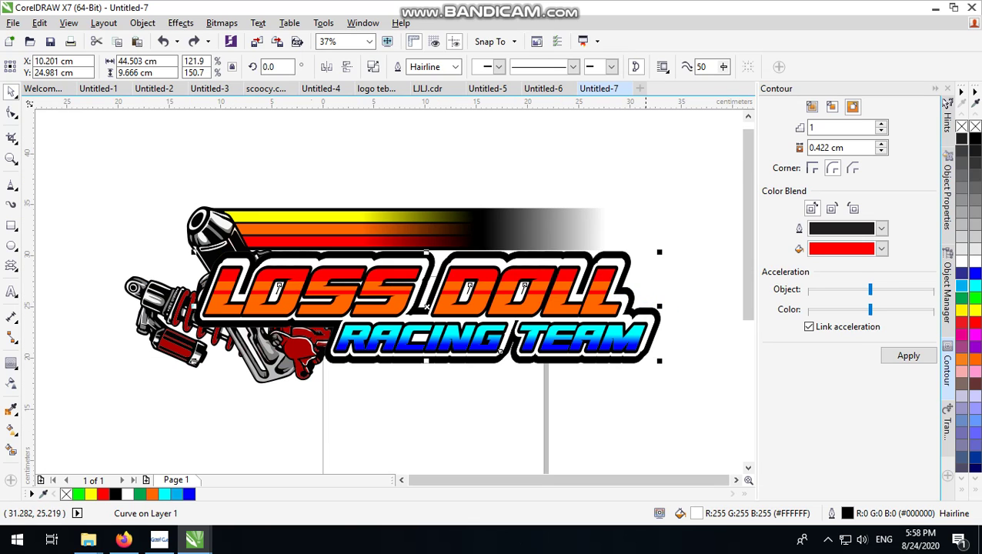
scroll(659, 285, up, 1)
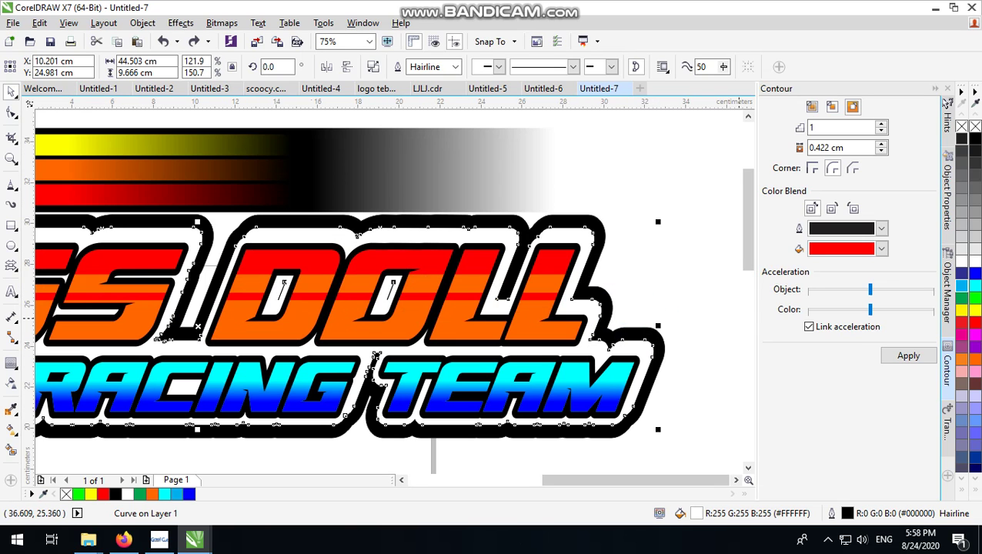
click(832, 107)
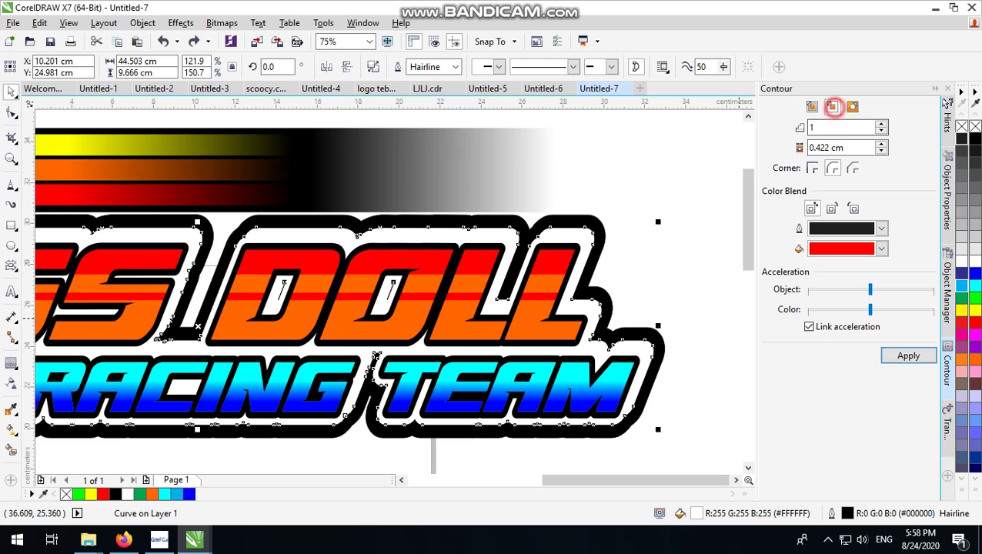
click(908, 355)
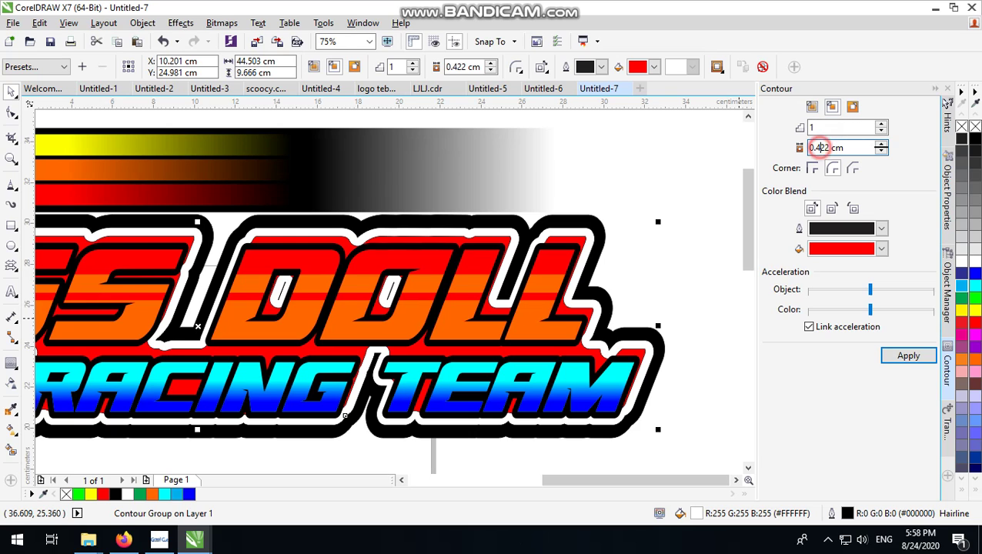
Set the backing shape's inside contour offset to 0.222 cm
text(2)
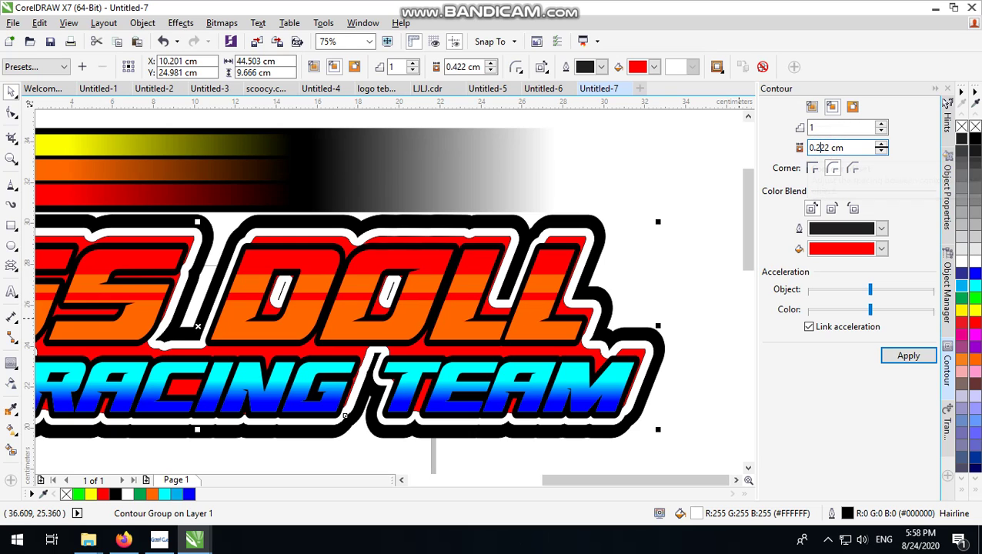
click(903, 353)
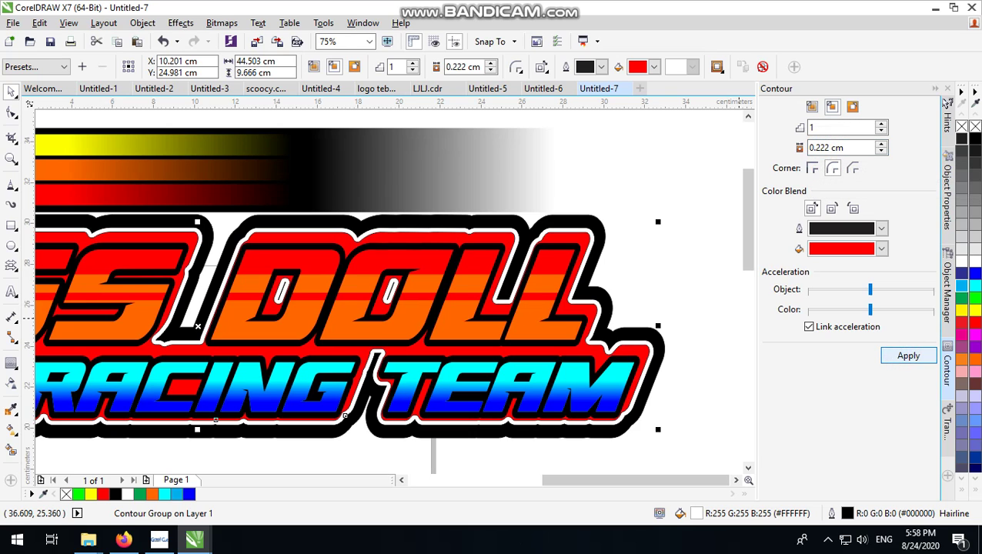
scroll(599, 300, down, 2)
scroll(599, 300, up, 2)
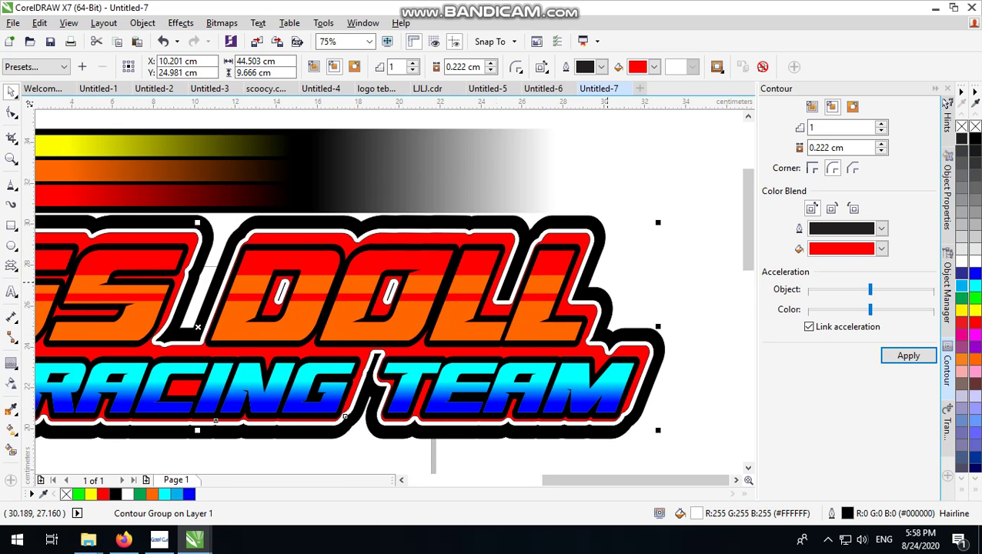
scroll(198, 327, down, 2)
scroll(644, 237, up, 2)
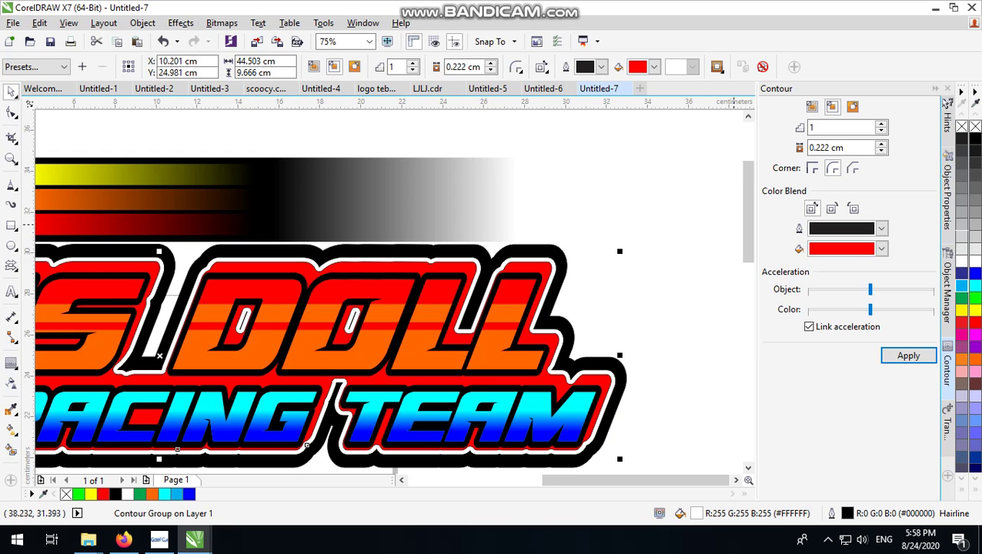
Fill the contoured backing shape with black #000000 and set its contour fill to white
click(974, 139)
scroll(708, 239, down, 2)
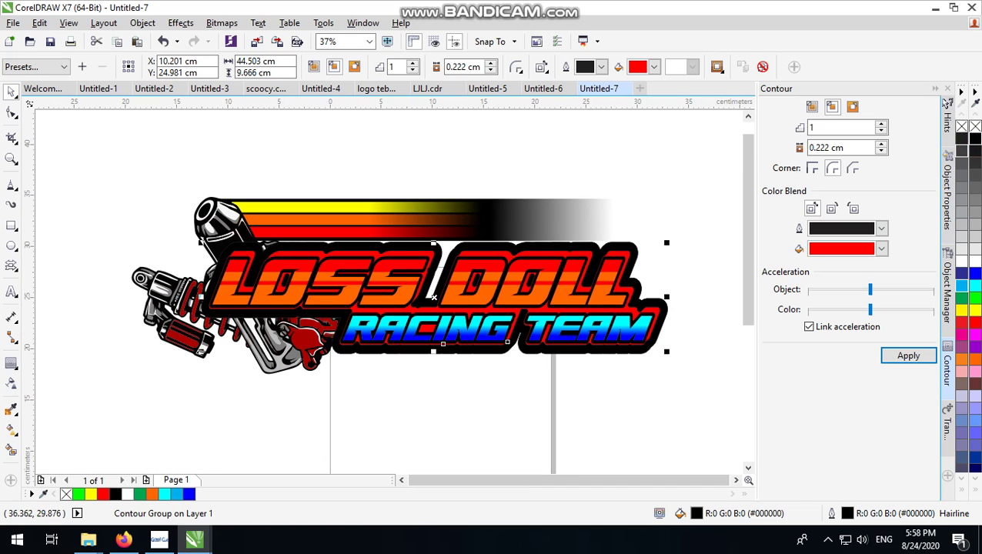
click(653, 67)
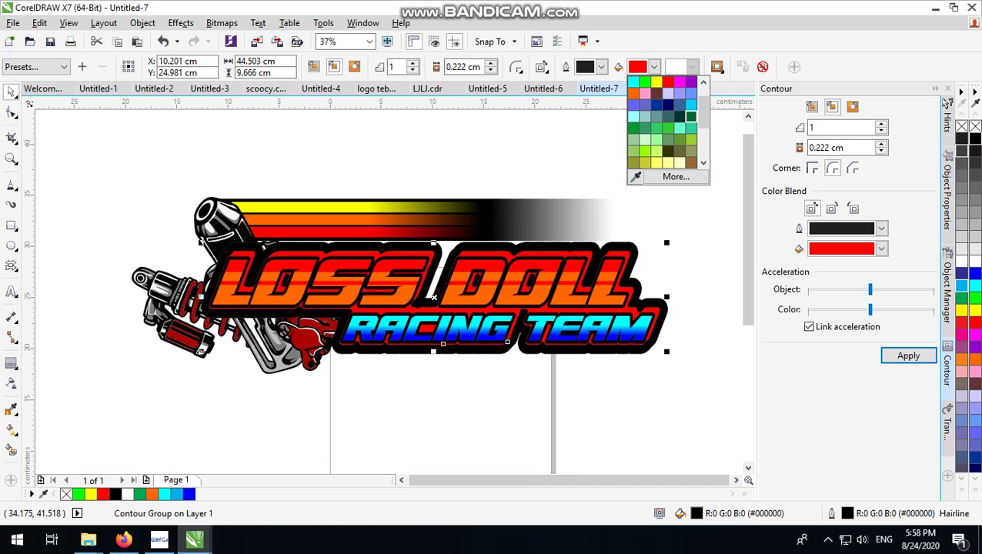
click(679, 94)
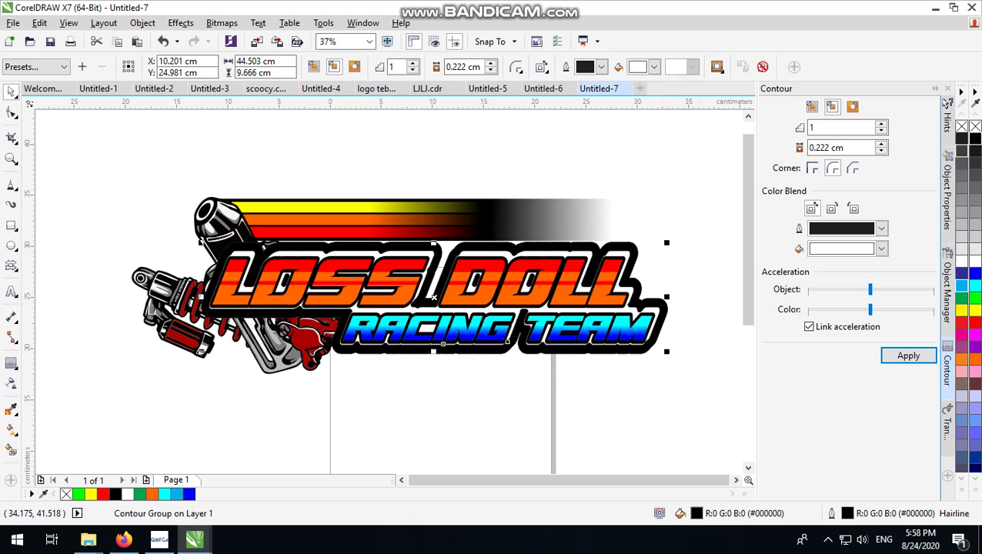
click(670, 223)
scroll(421, 341, down, 1)
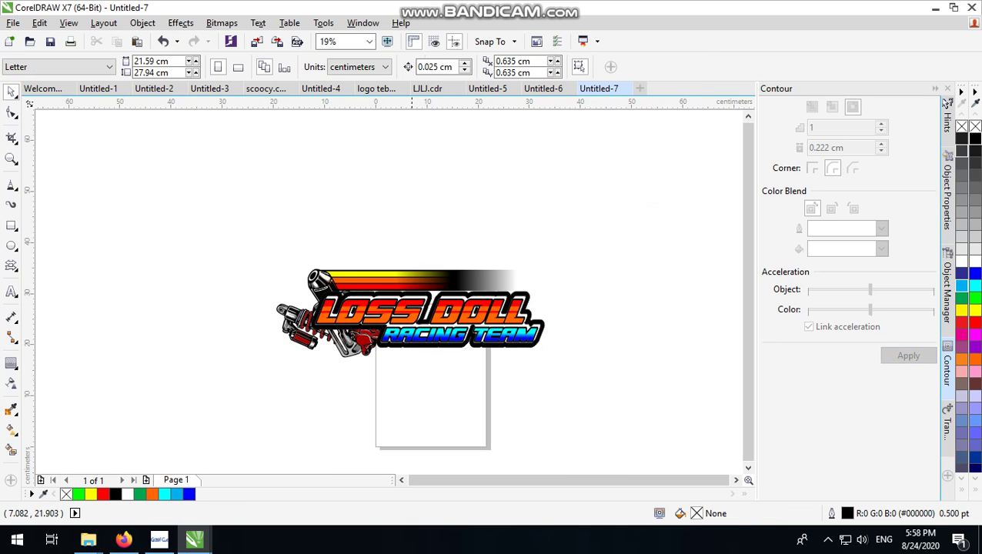
scroll(416, 350, up, 2)
scroll(471, 282, down, 2)
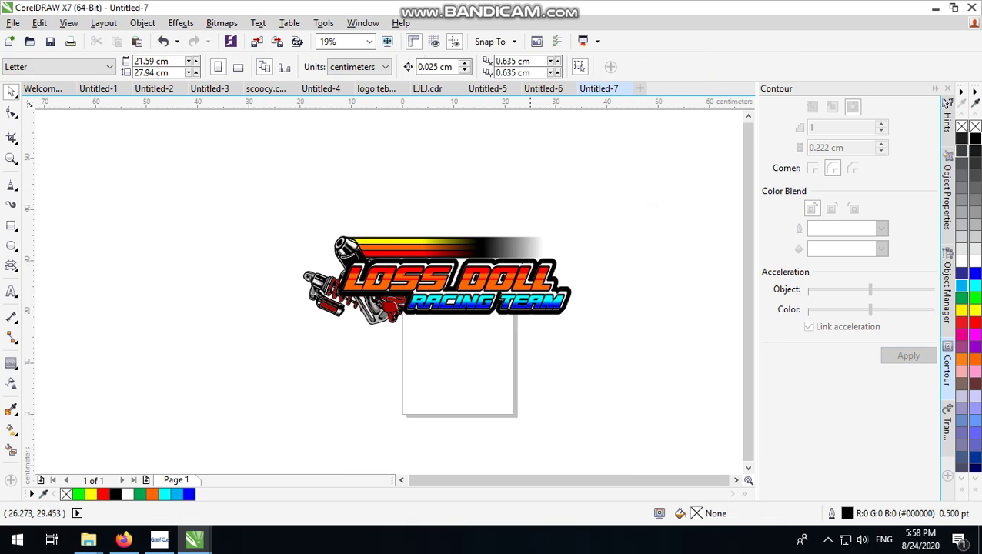
scroll(496, 273, up, 2)
drag(672, 137, 151, 399)
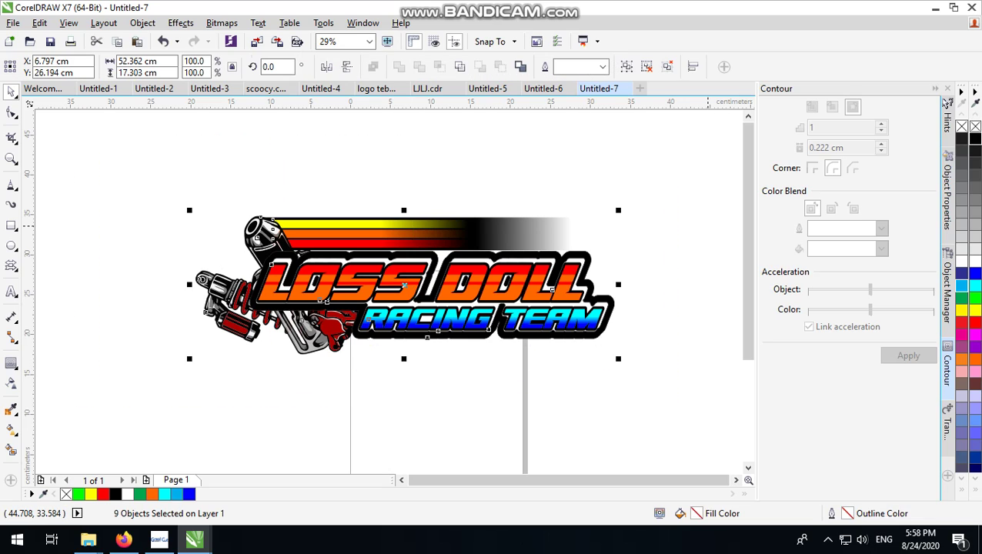
scroll(505, 287, up, 1)
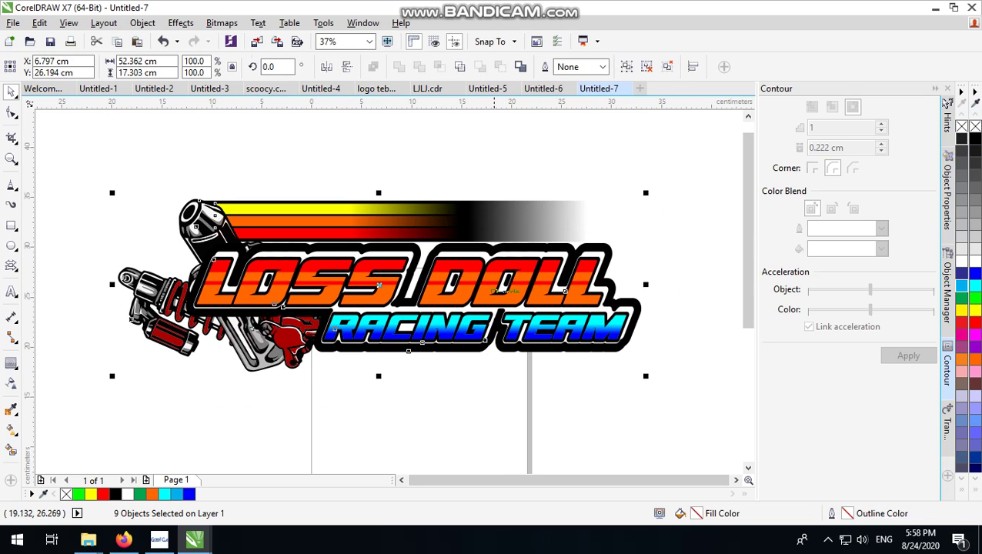
click(399, 149)
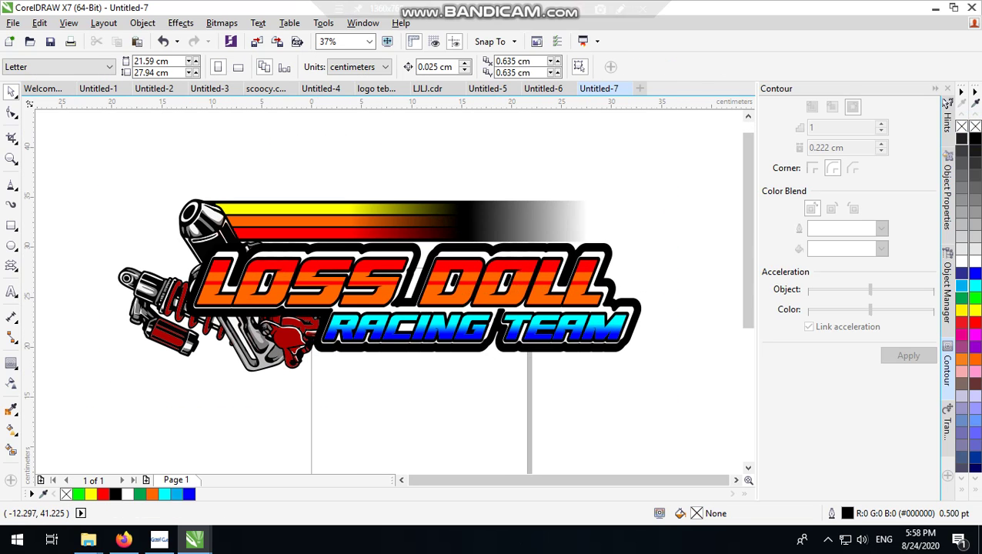
Start a new artistic text line in the empty area below RACING TEAM
click(11, 291)
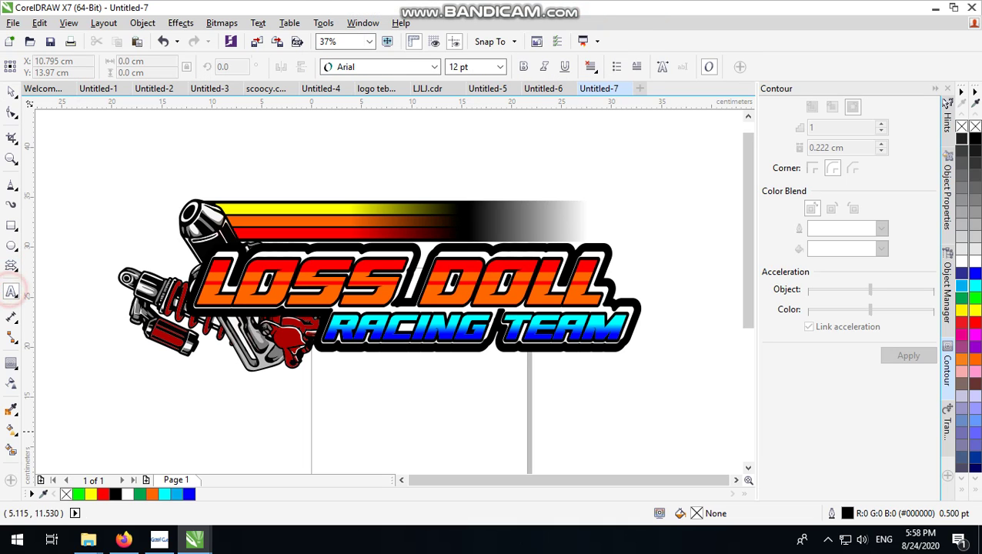
click(342, 406)
scroll(344, 401, up, 2)
scroll(344, 391, down, 2)
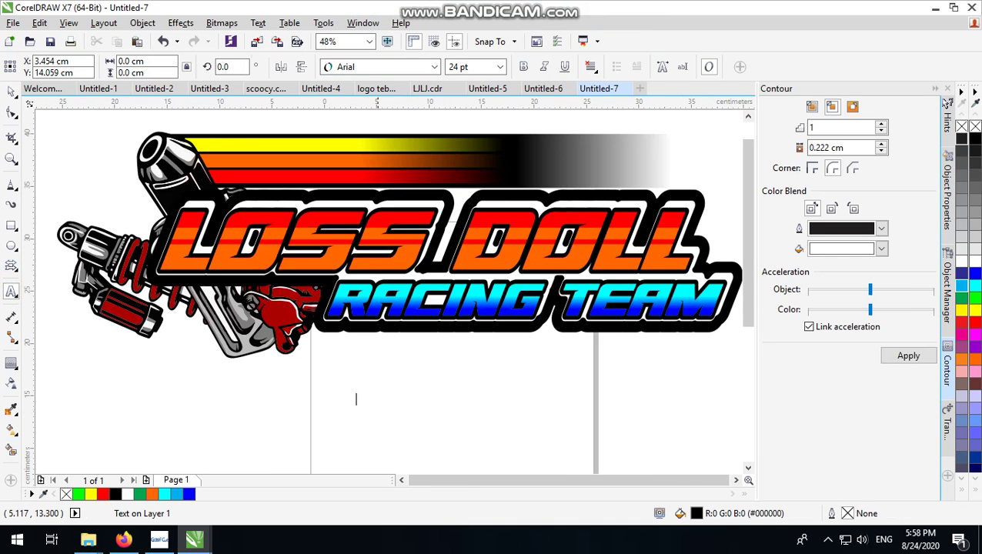